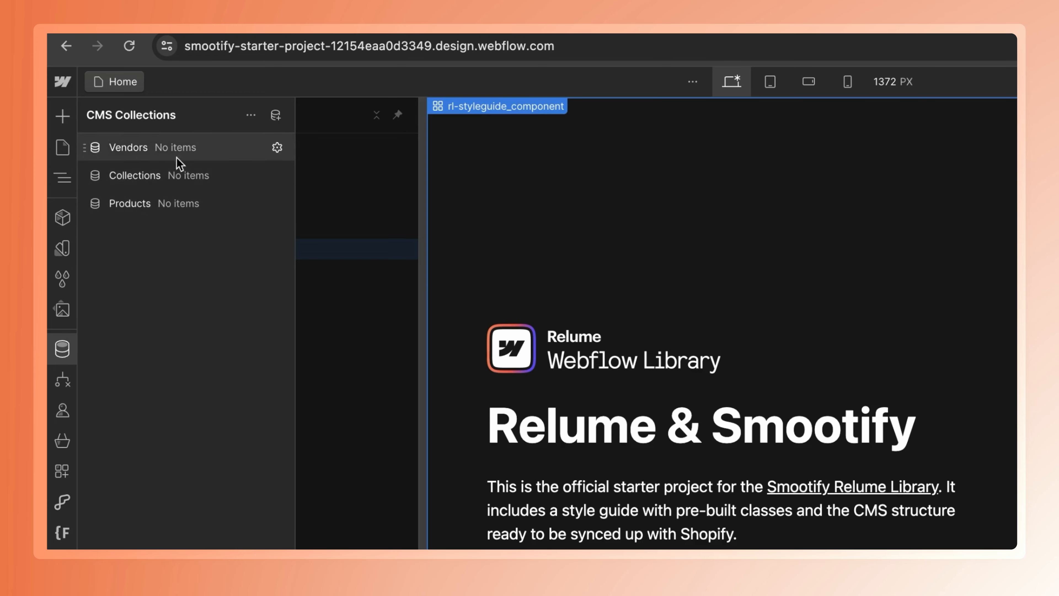
pyautogui.click(514, 403)
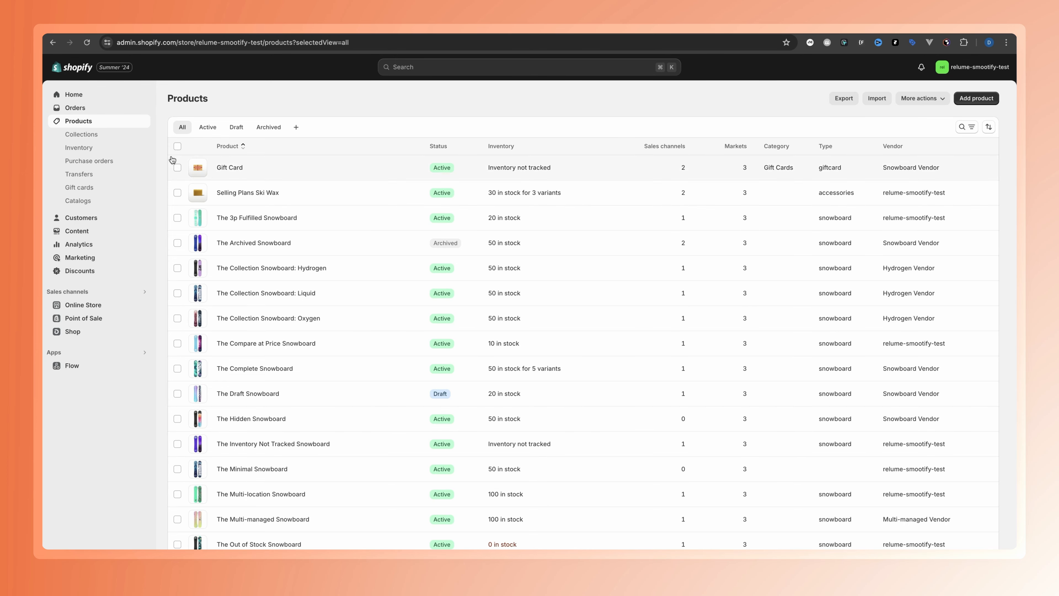
# Open all Shopify products for bulk editing and show the Headless sales channel column
pyautogui.click(177, 146)
pyautogui.click(881, 145)
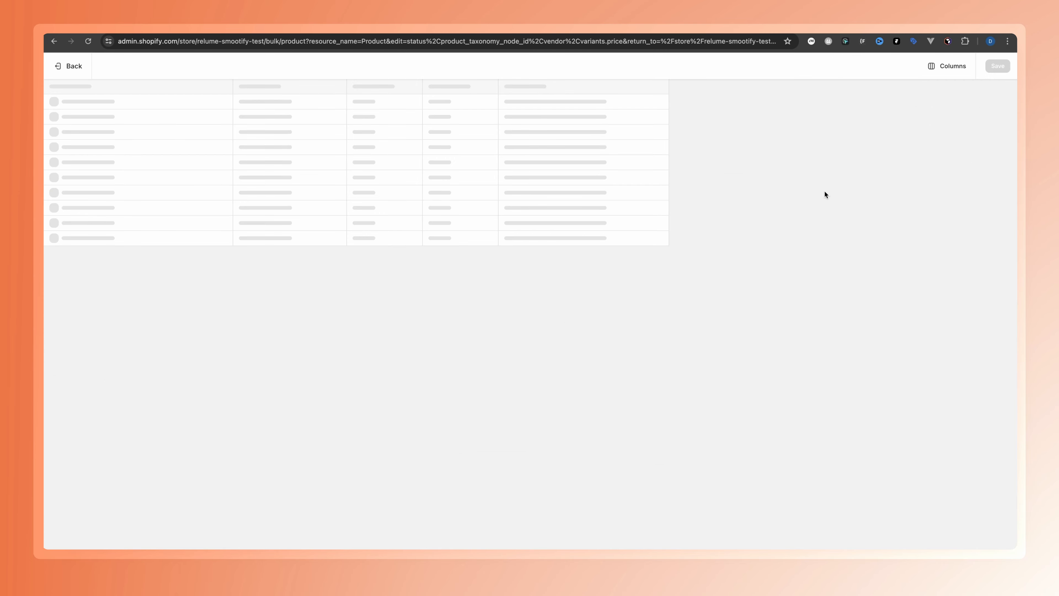
pyautogui.click(943, 66)
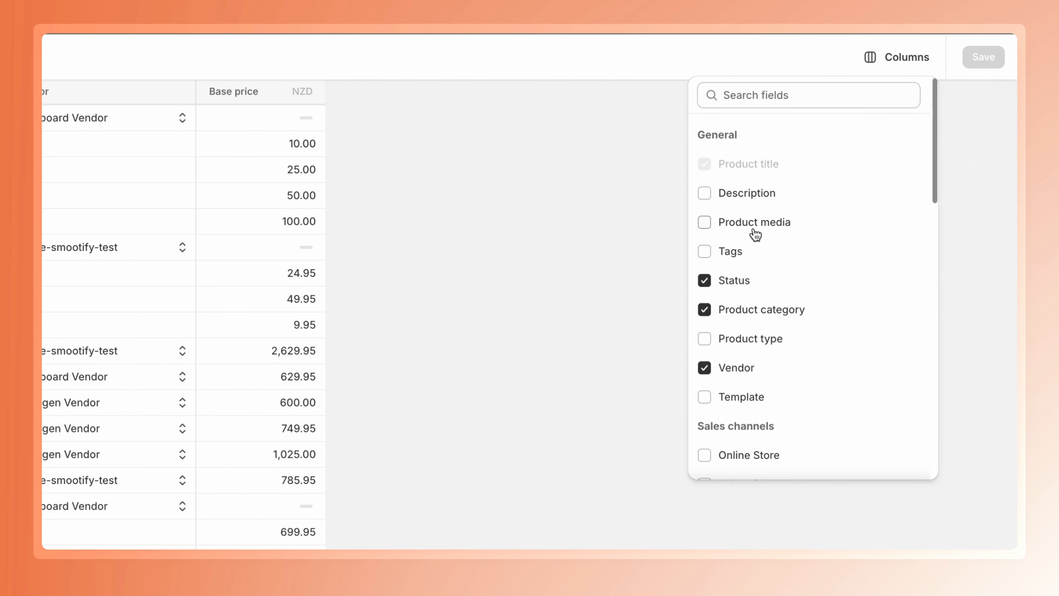
pyautogui.scroll(-5, 755, 235)
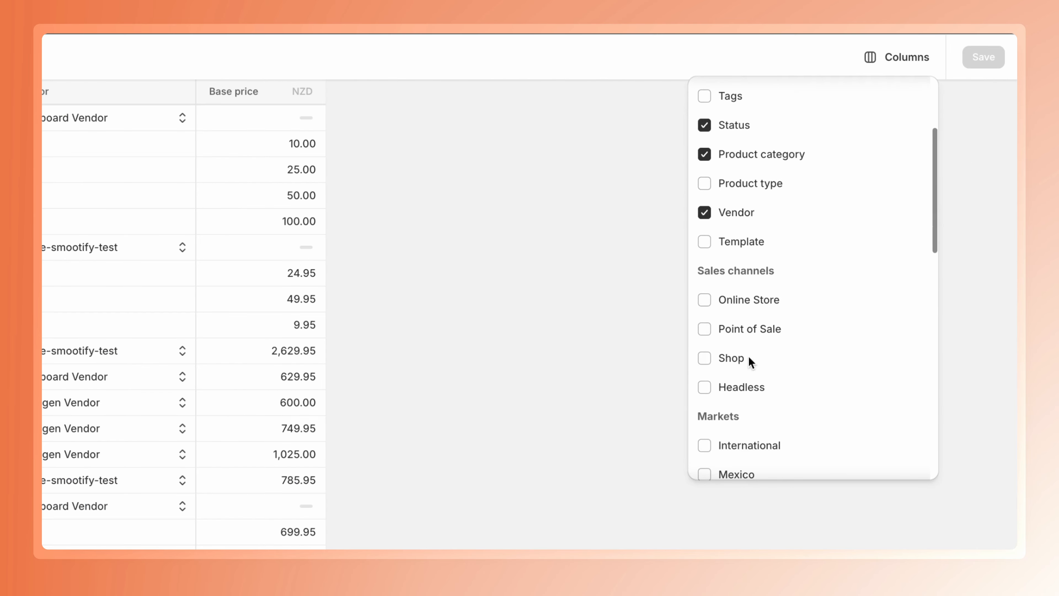
pyautogui.click(705, 384)
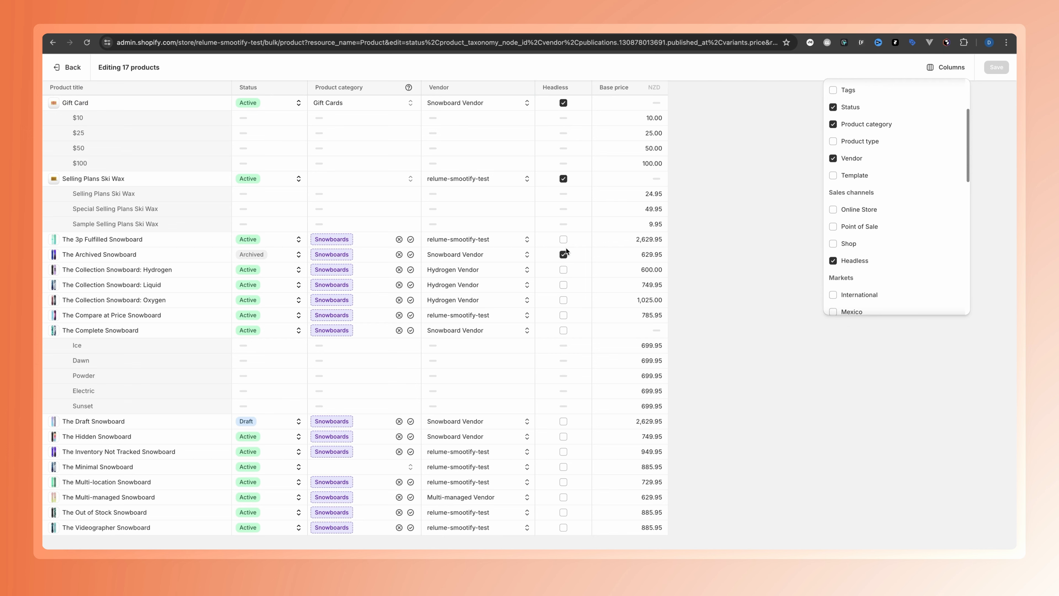
# Make the remaining unchecked products available on the Headless sales channel and save the changes
pyautogui.click(564, 274)
pyautogui.click(564, 239)
pyautogui.click(564, 270)
pyautogui.click(563, 285)
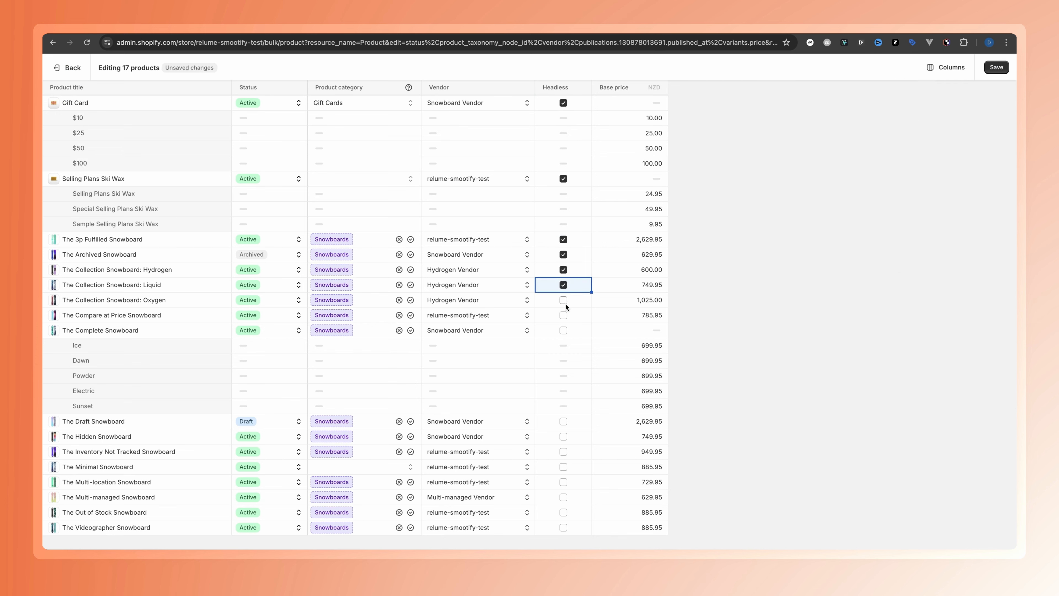
pyautogui.click(565, 301)
pyautogui.click(563, 315)
pyautogui.click(564, 330)
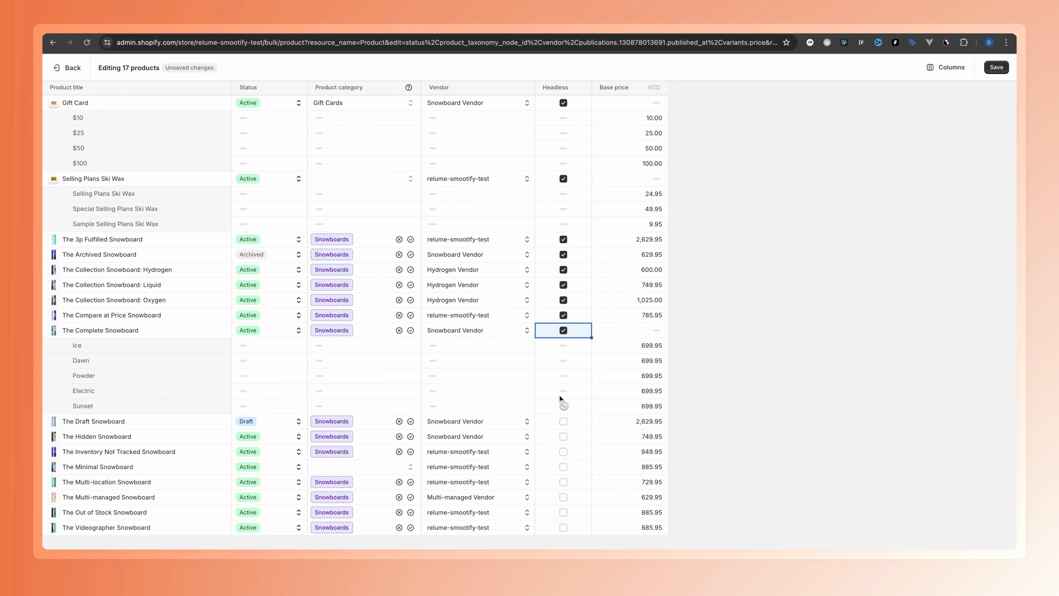
pyautogui.click(564, 421)
pyautogui.click(563, 451)
pyautogui.click(563, 436)
pyautogui.click(563, 528)
pyautogui.click(995, 68)
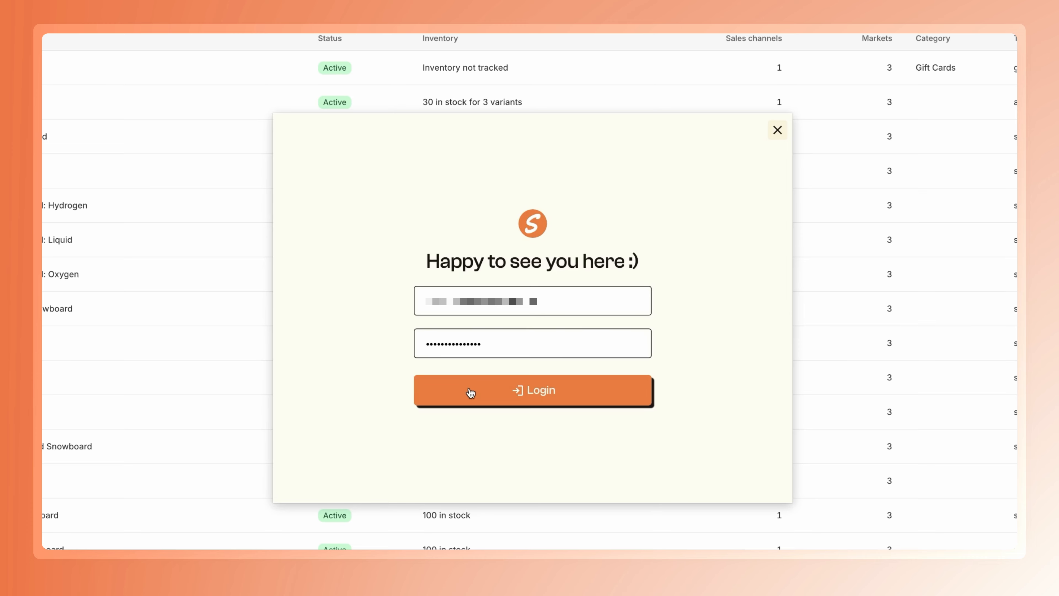
# Log in to the Smootify app and choose the Smootify Library (Relume) project to connect
pyautogui.click(470, 392)
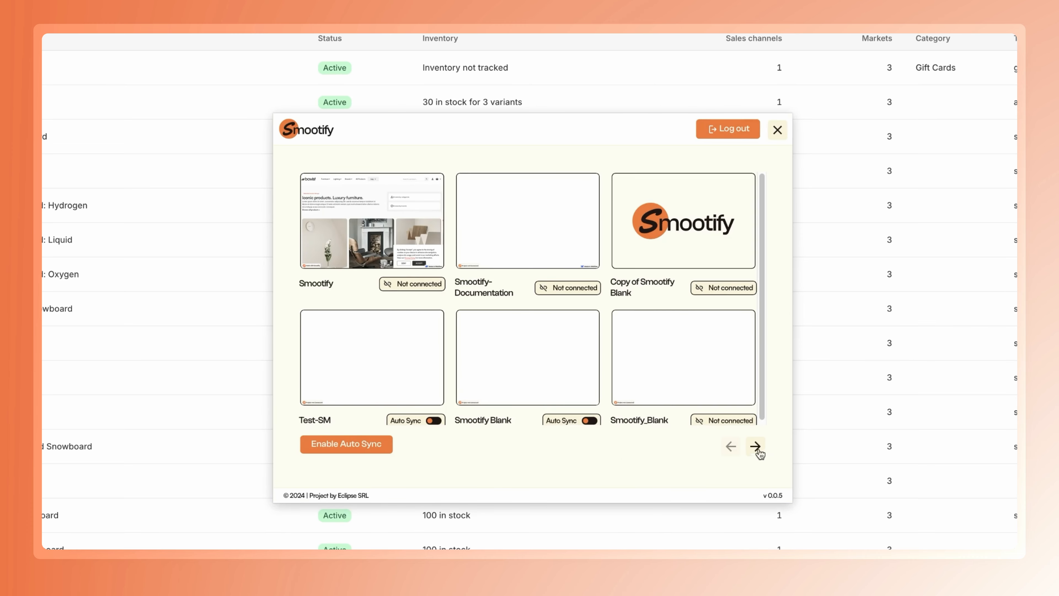
pyautogui.click(755, 447)
pyautogui.click(496, 231)
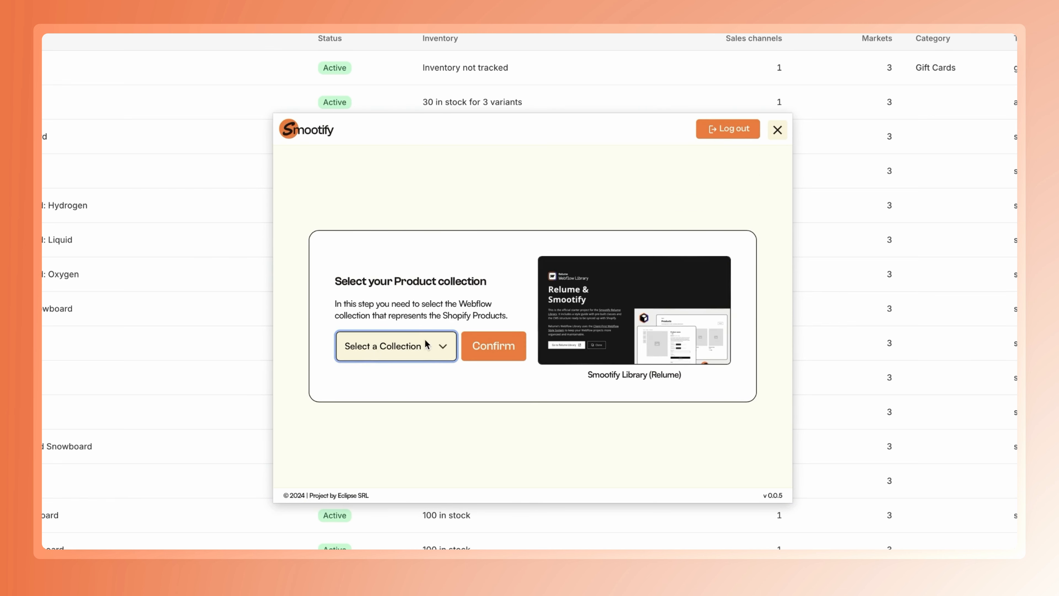
# Map the Shopify products, collections and vendors to the Webflow Products, Collections and Vendors collections, and start the sync
pyautogui.click(426, 344)
pyautogui.click(388, 355)
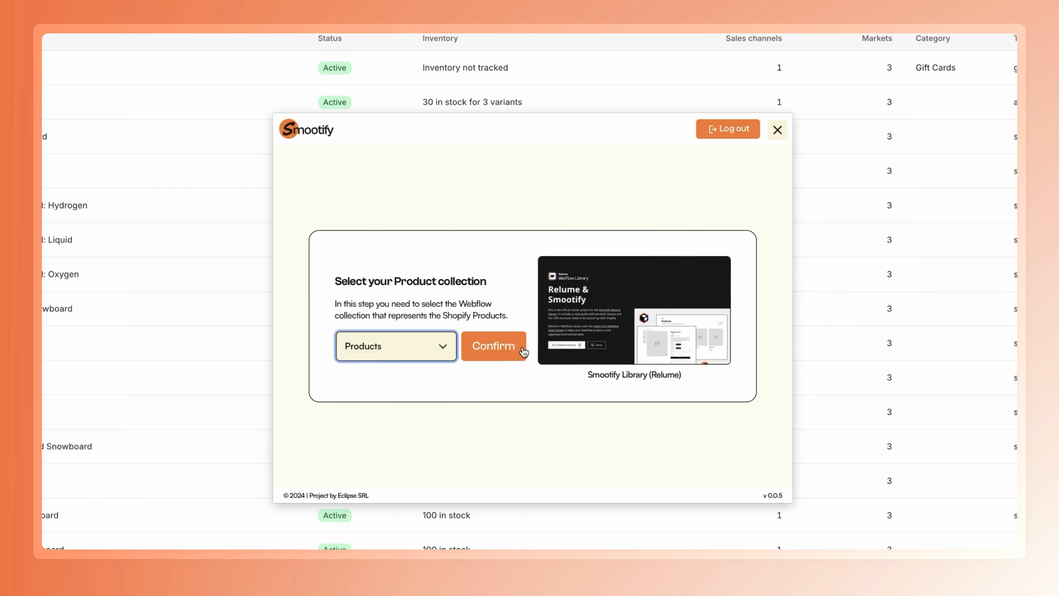
pyautogui.click(500, 354)
pyautogui.click(402, 346)
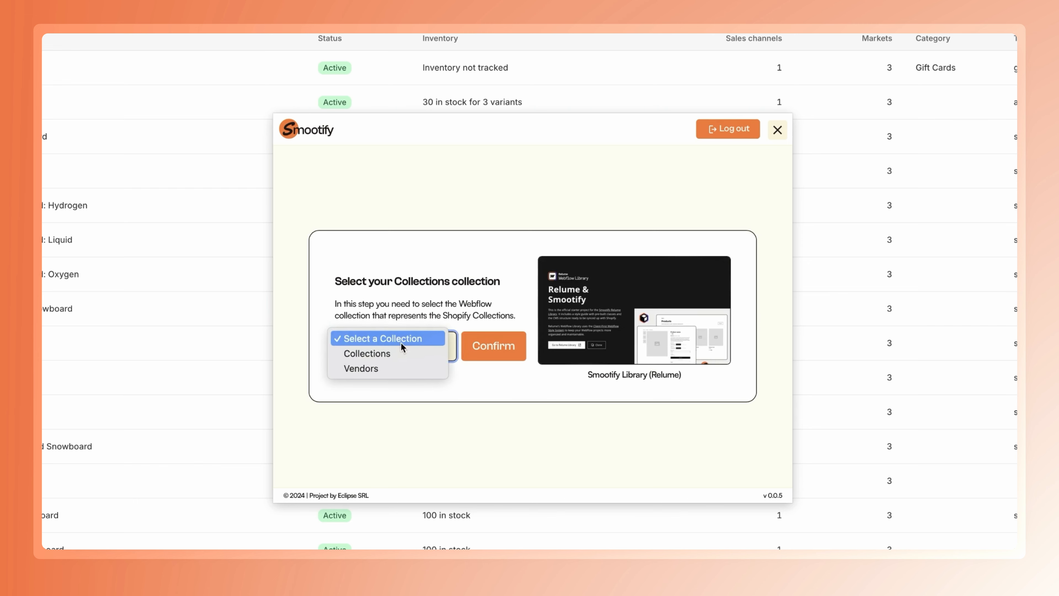
pyautogui.click(369, 353)
pyautogui.click(490, 345)
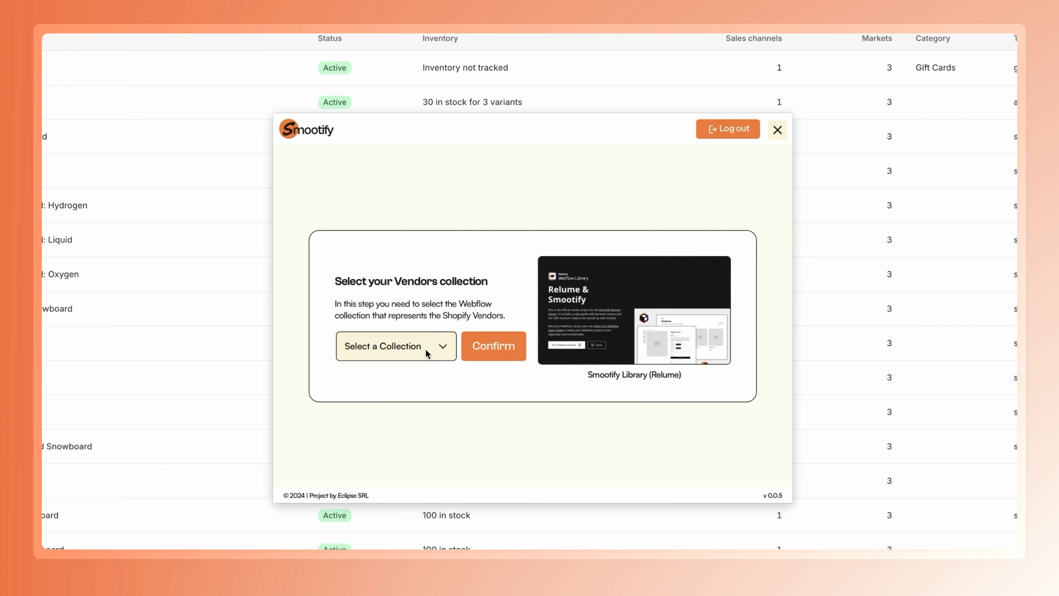
pyautogui.click(426, 353)
pyautogui.click(388, 356)
pyautogui.click(503, 346)
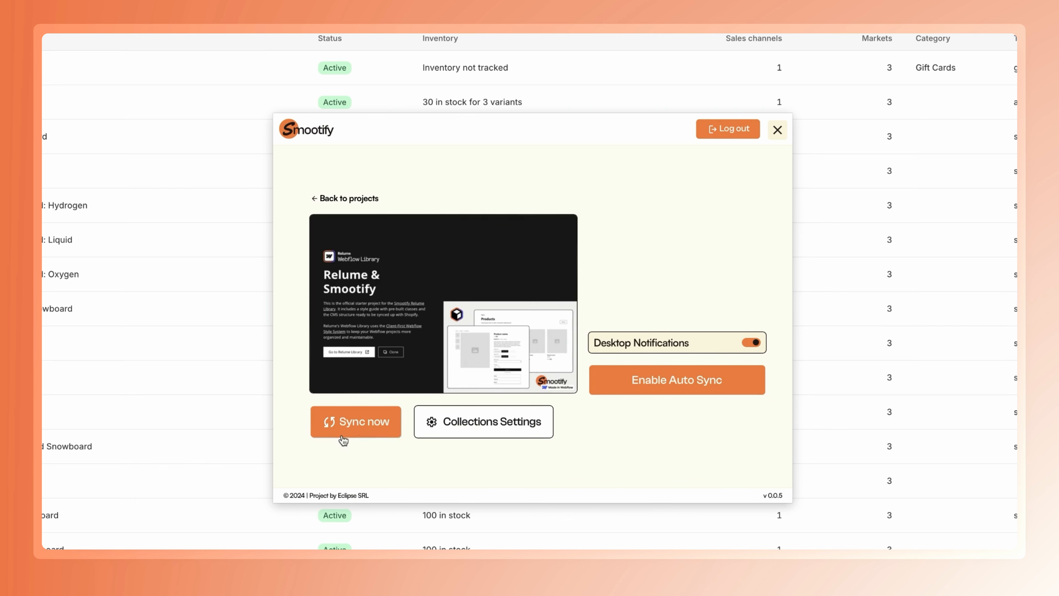
pyautogui.click(344, 423)
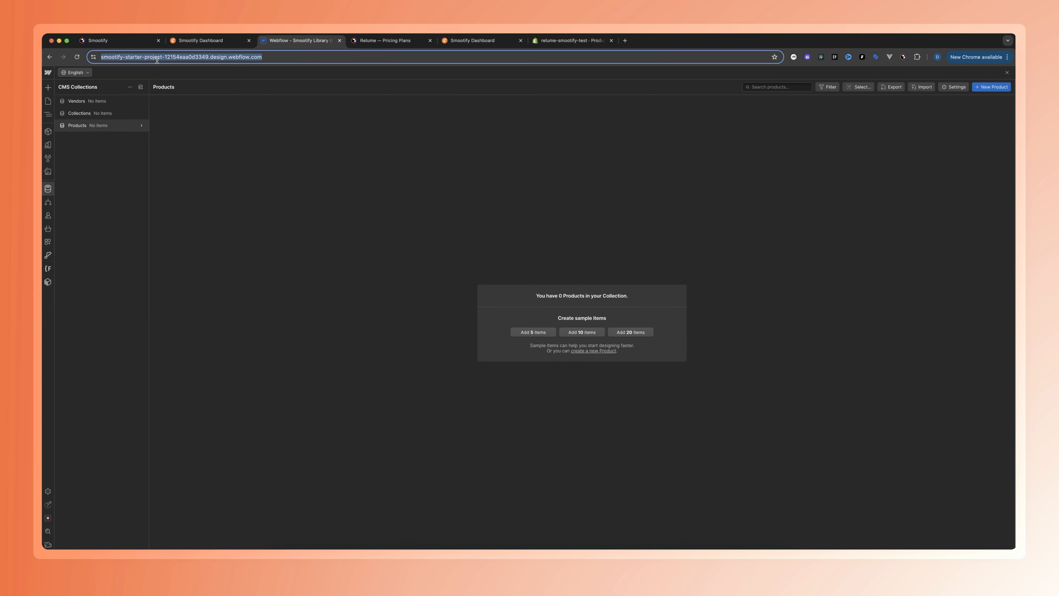
# Reload the Webflow project and review the synced Products and Vendors collections in the CMS
pyautogui.press('super+r')
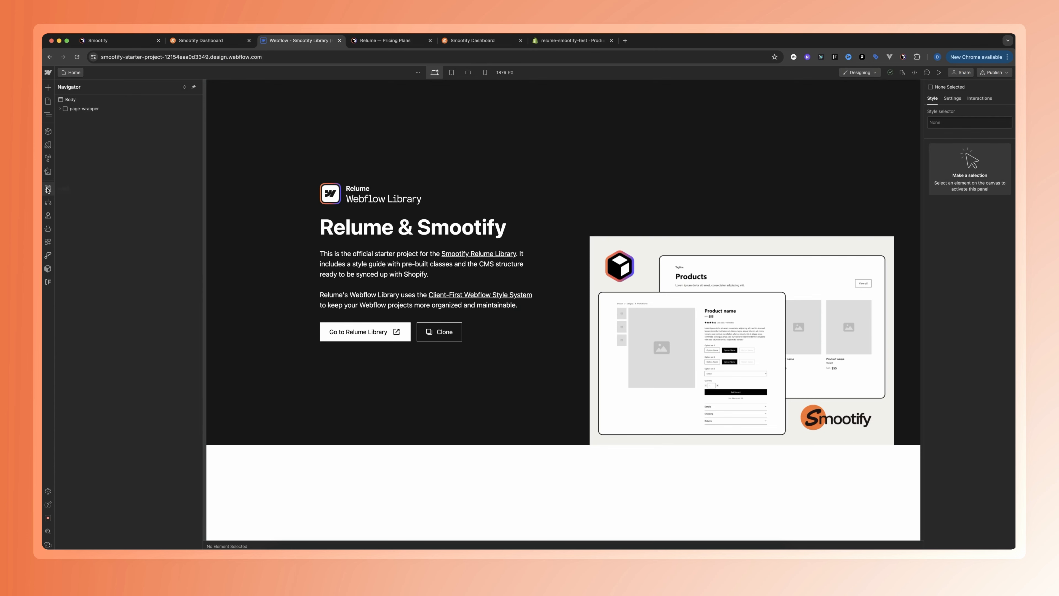
pyautogui.click(47, 188)
pyautogui.click(90, 126)
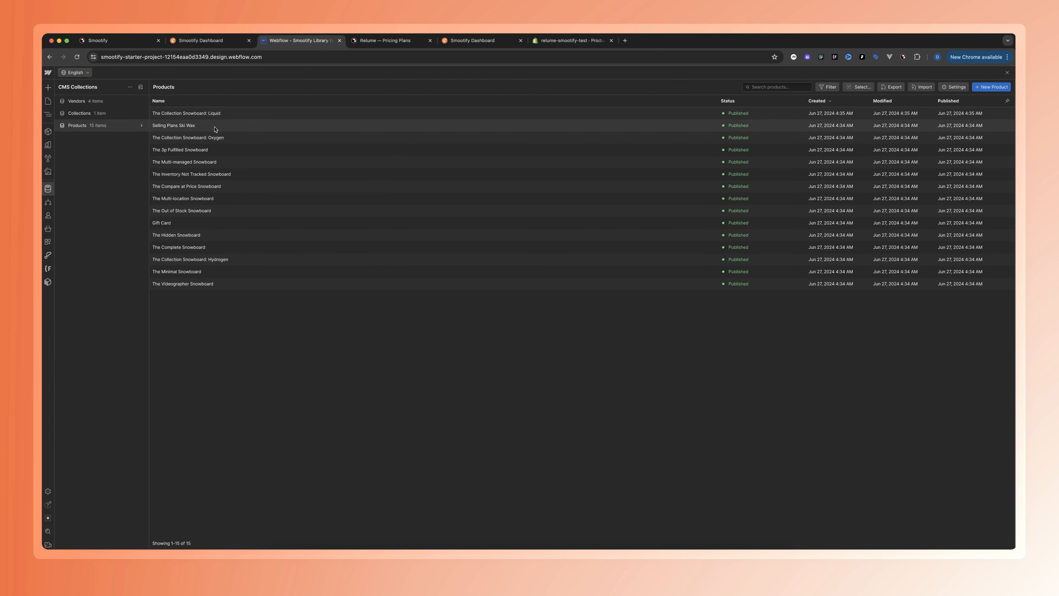
pyautogui.click(81, 102)
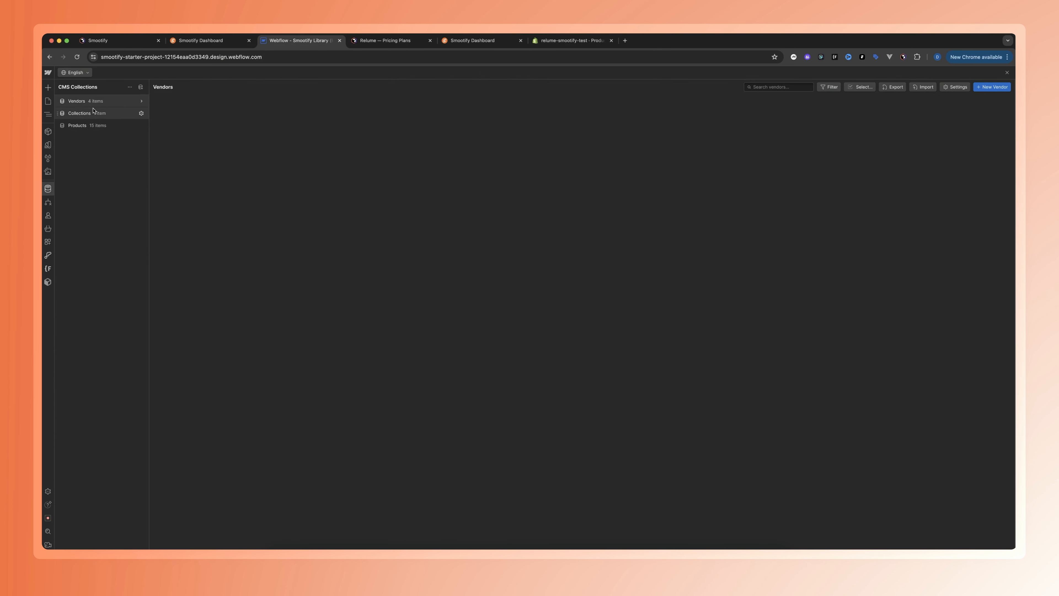
pyautogui.click(96, 126)
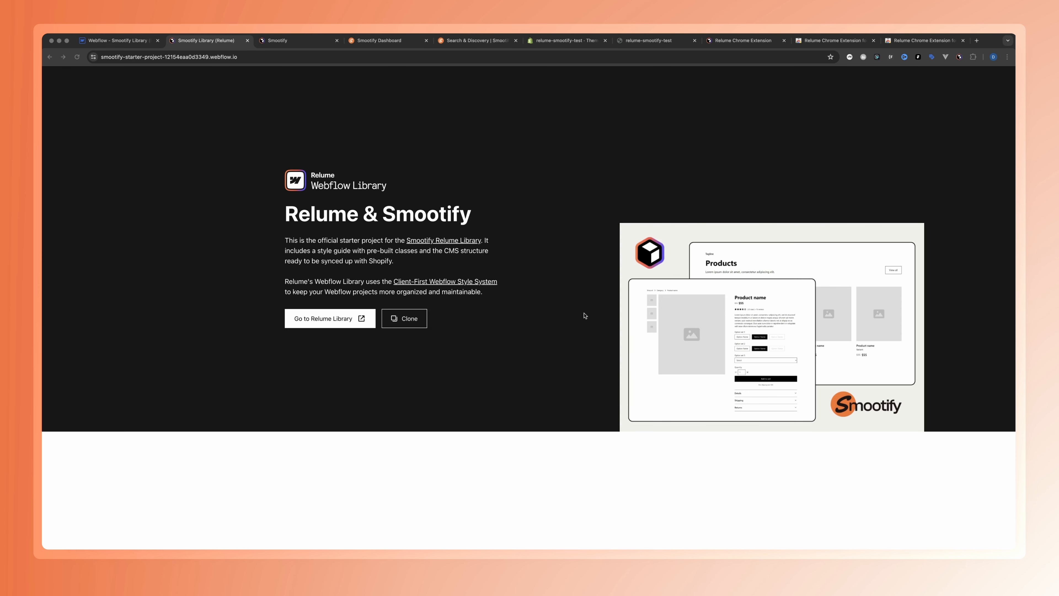
# Return to the Webflow project and delete the "(delete this)" block inside main-wrapper on the Home page
pyautogui.click(121, 39)
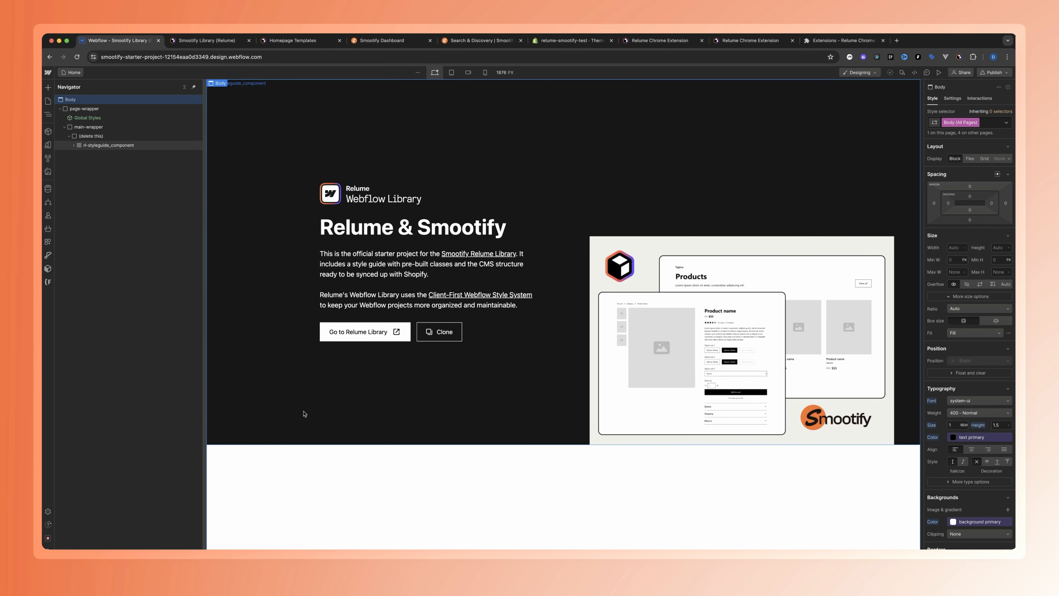
pyautogui.click(130, 137)
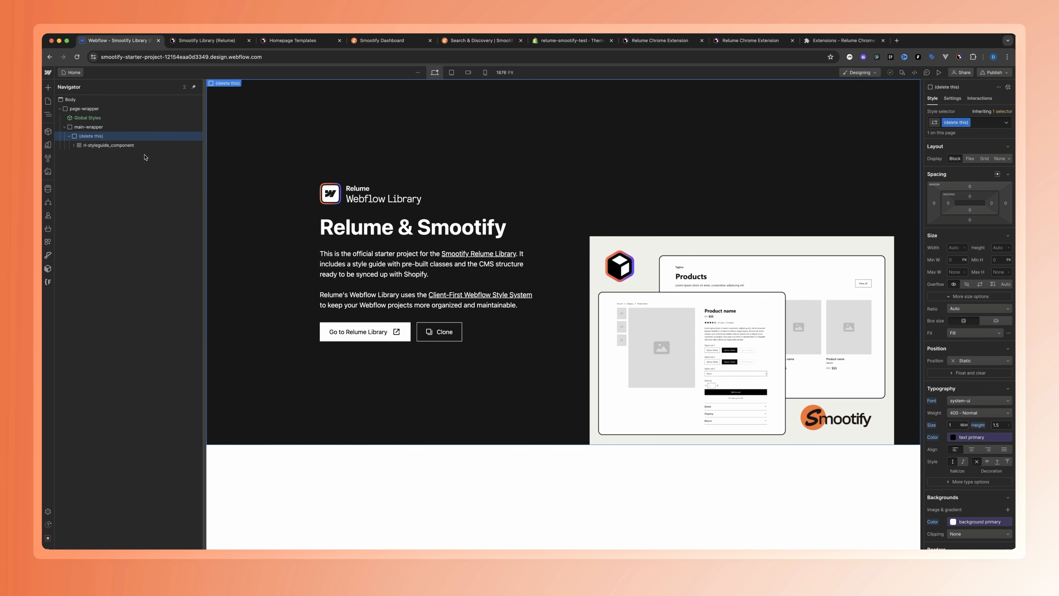
pyautogui.press('Delete')
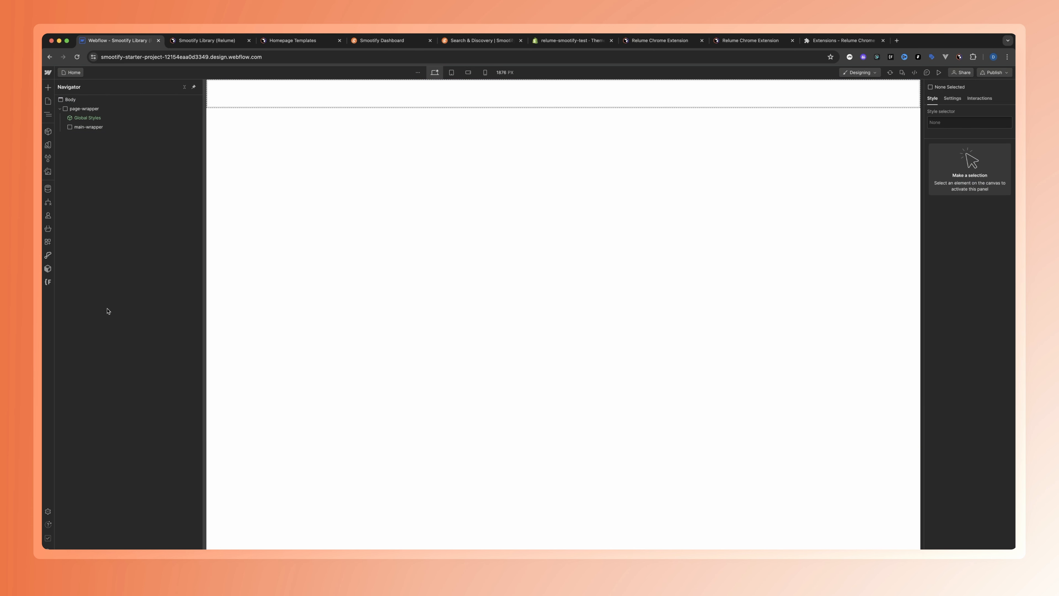
# Open the Class Sync tool of the Relume extension
pyautogui.click(49, 270)
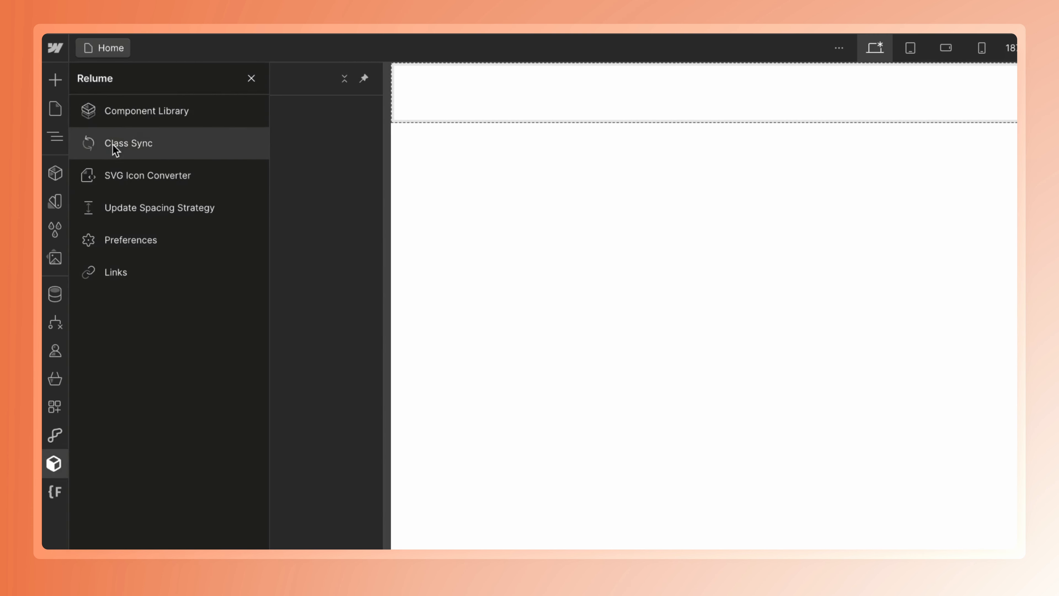
pyautogui.click(123, 149)
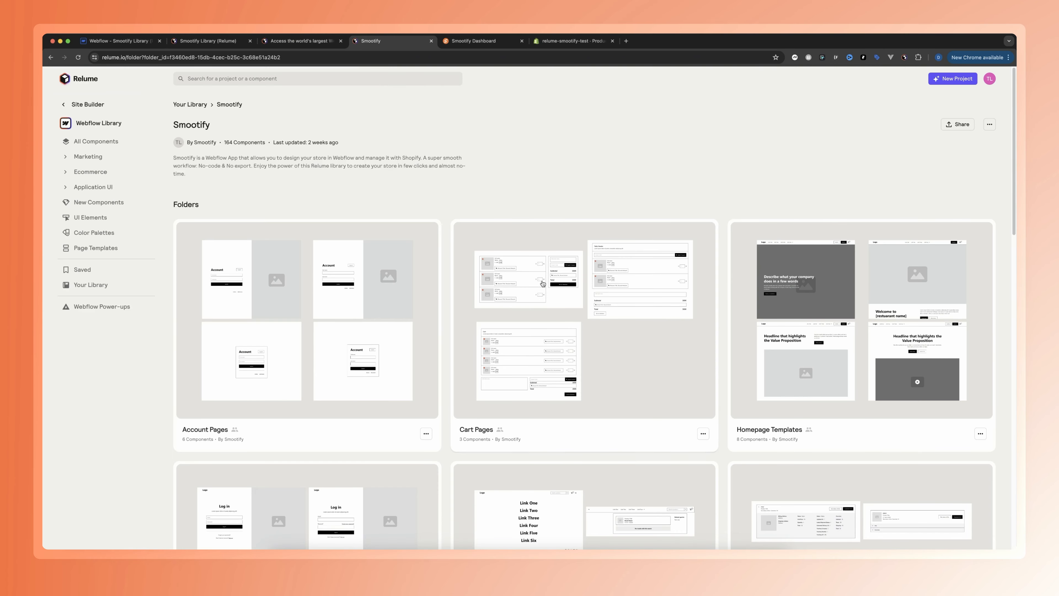
# Look through the component folders of the Smootify library on the Relume site
pyautogui.scroll(-1, 544, 325)
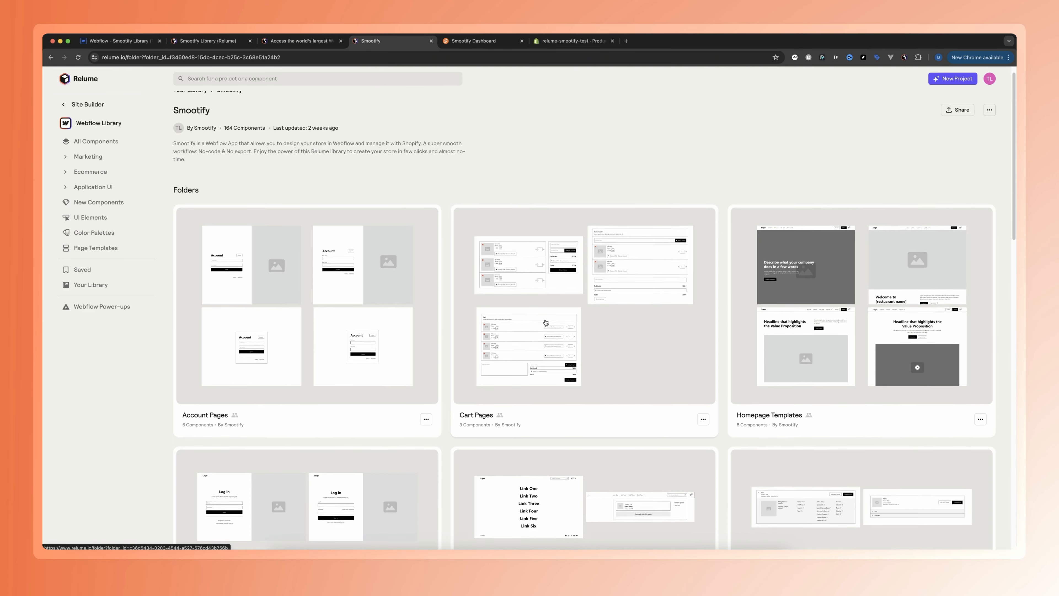
pyautogui.scroll(-2, 546, 323)
pyautogui.scroll(-4, 545, 324)
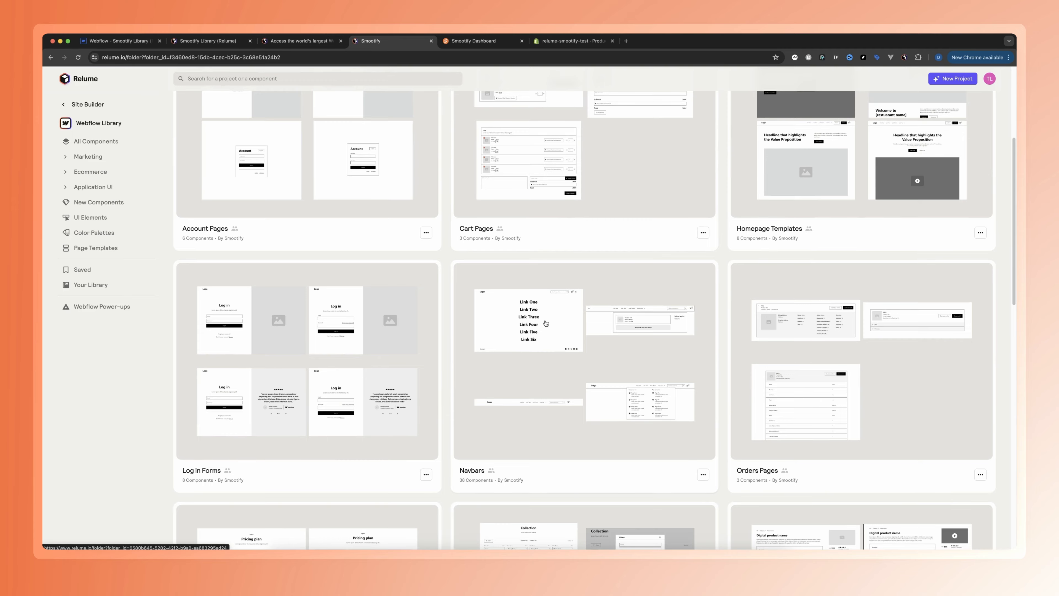
pyautogui.scroll(-4, 544, 325)
pyautogui.scroll(7, 544, 326)
pyautogui.scroll(-4, 544, 325)
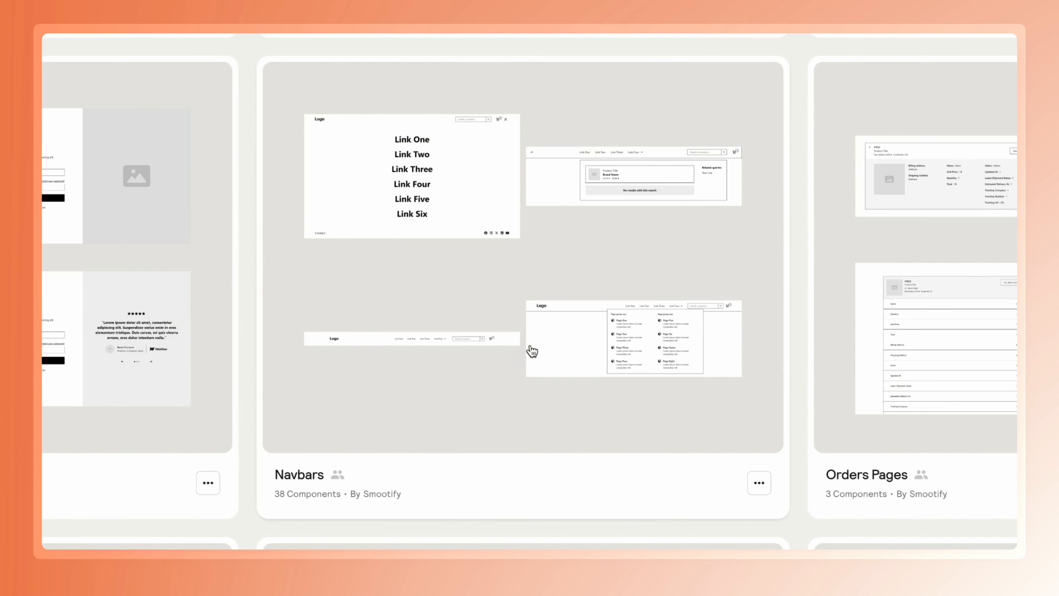
pyautogui.scroll(-5, 533, 351)
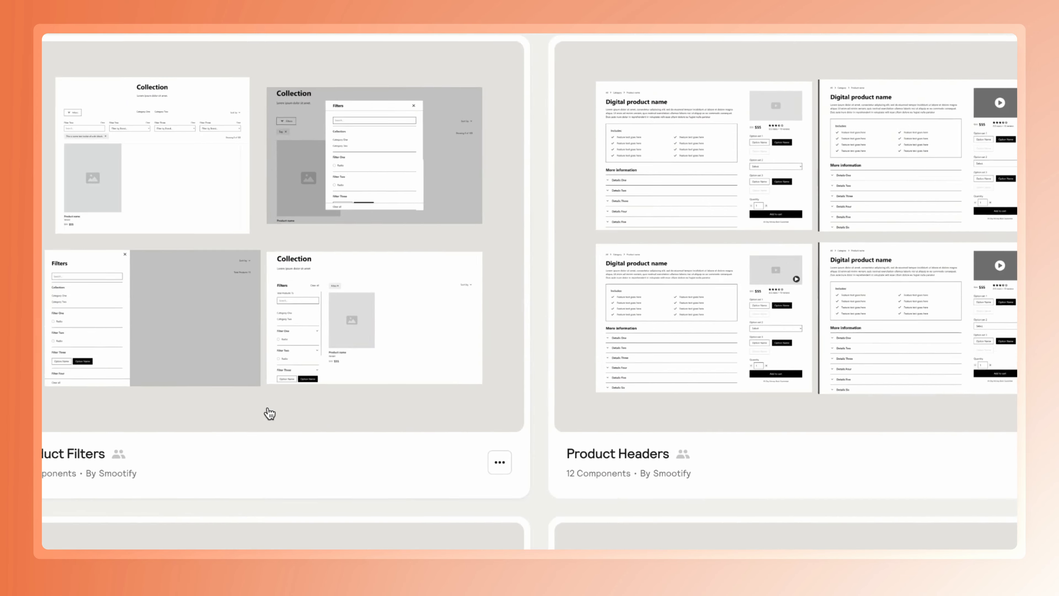
pyautogui.scroll(-4, 579, 378)
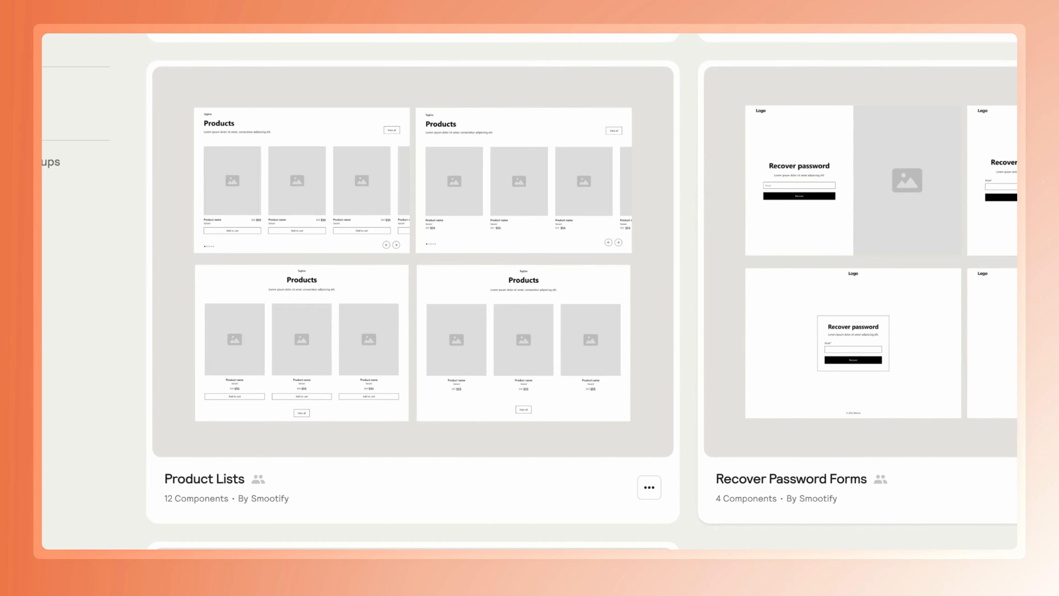
pyautogui.scroll(-3, 780, 347)
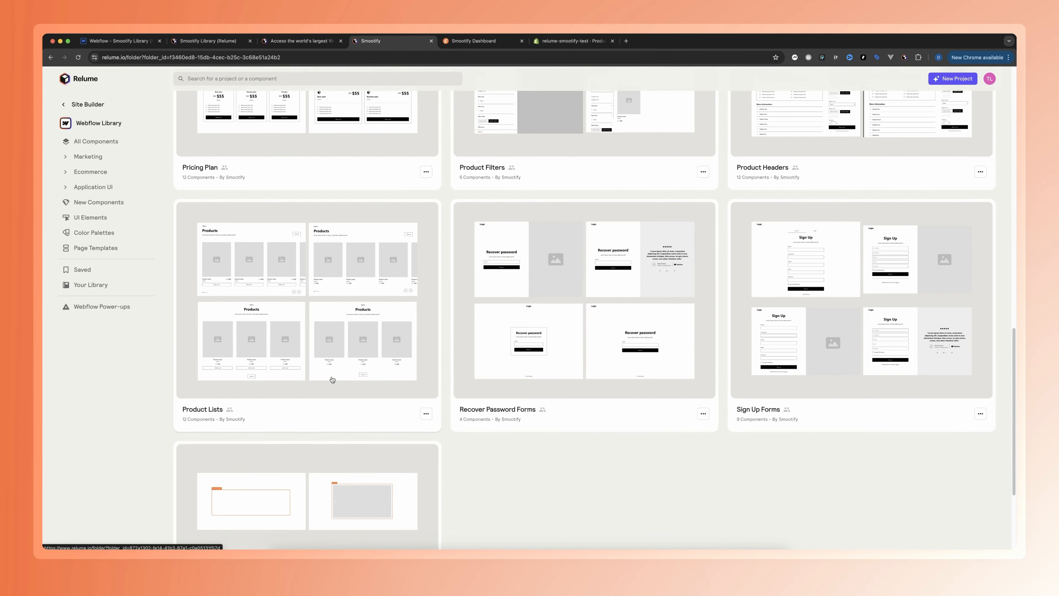
pyautogui.scroll(10, 561, 377)
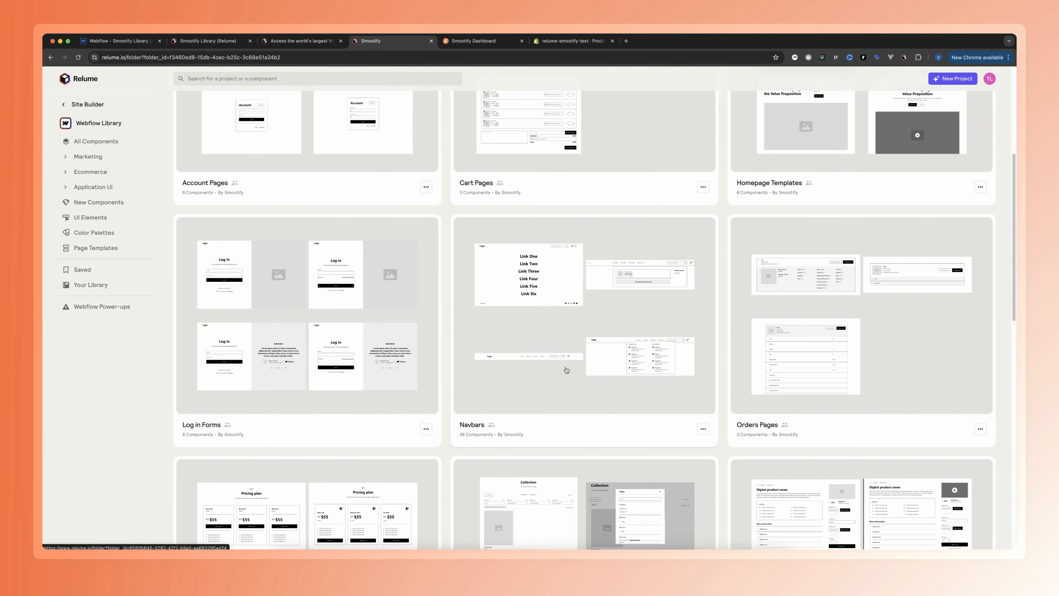
# Open the Navbars folder and look through its navbar components
pyautogui.click(548, 305)
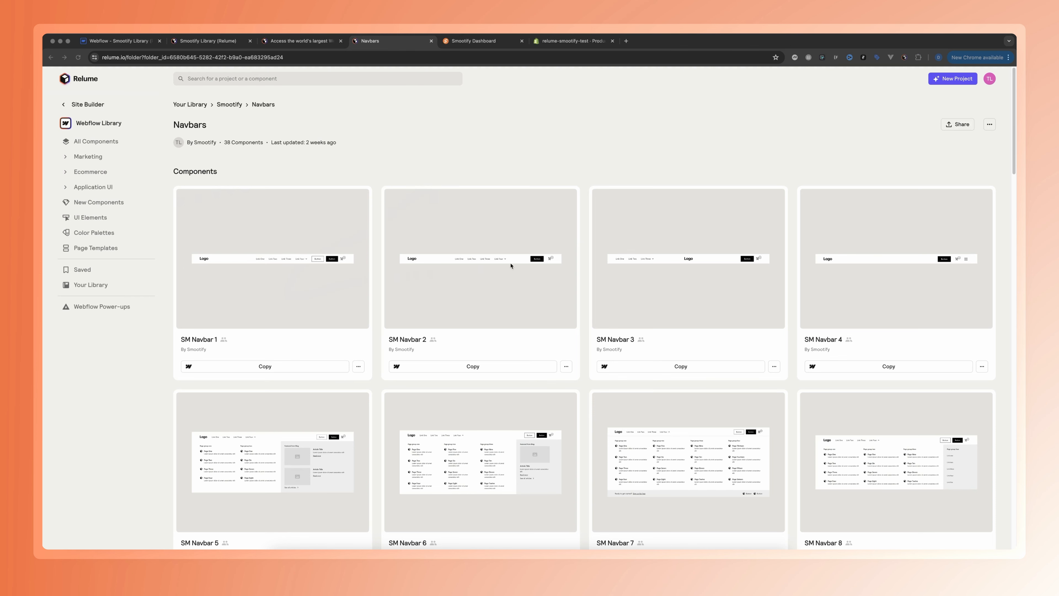
pyautogui.scroll(-6, 464, 421)
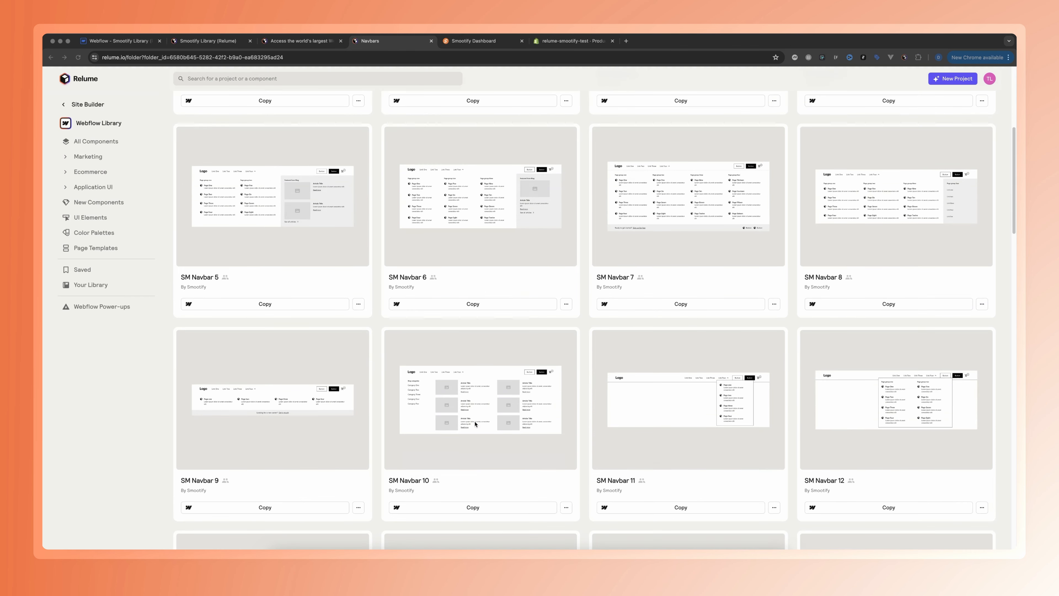
pyautogui.scroll(3, 471, 422)
pyautogui.scroll(3, 475, 424)
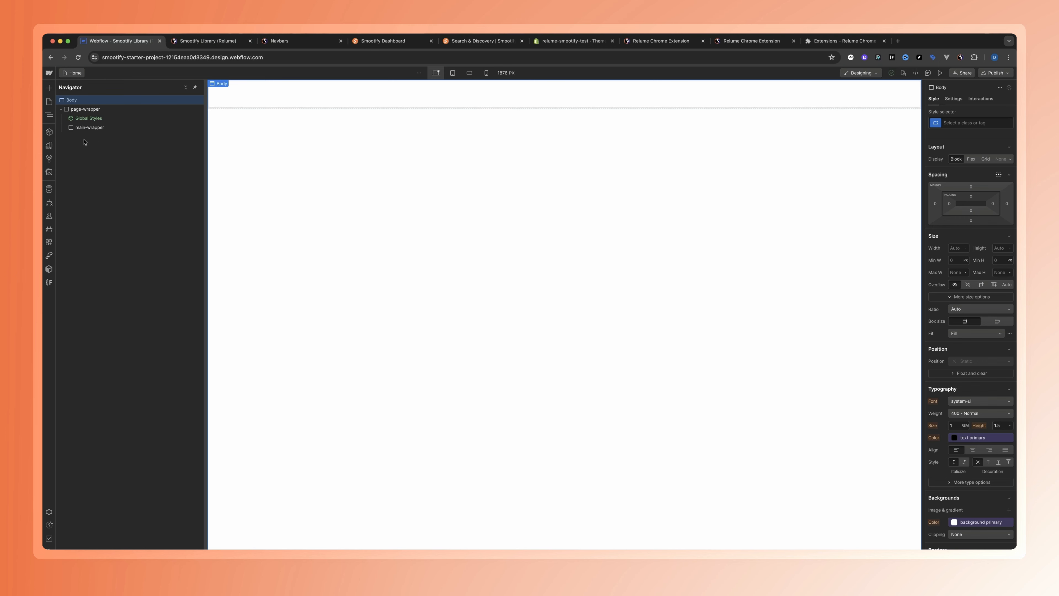
# Add the navbar with four links, two buttons and a mini-cart icon to the Home page in Webflow
pyautogui.click(89, 127)
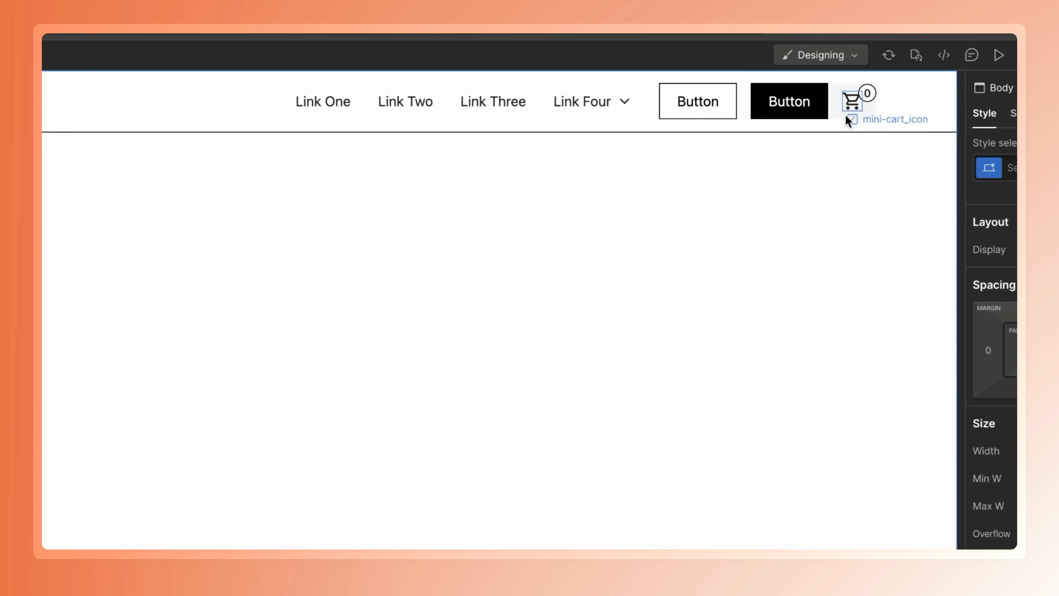
pyautogui.click(861, 113)
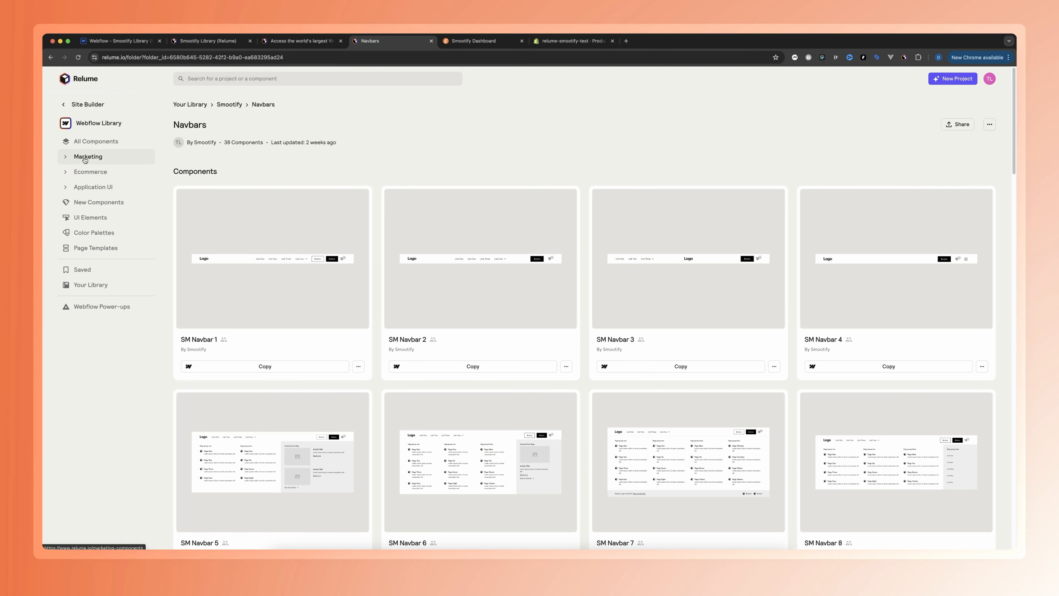
# Copy the Header 5 component from Relume's marketing Hero Header Sections and add it inside main-wrapper on the Webflow Home page
pyautogui.click(72, 162)
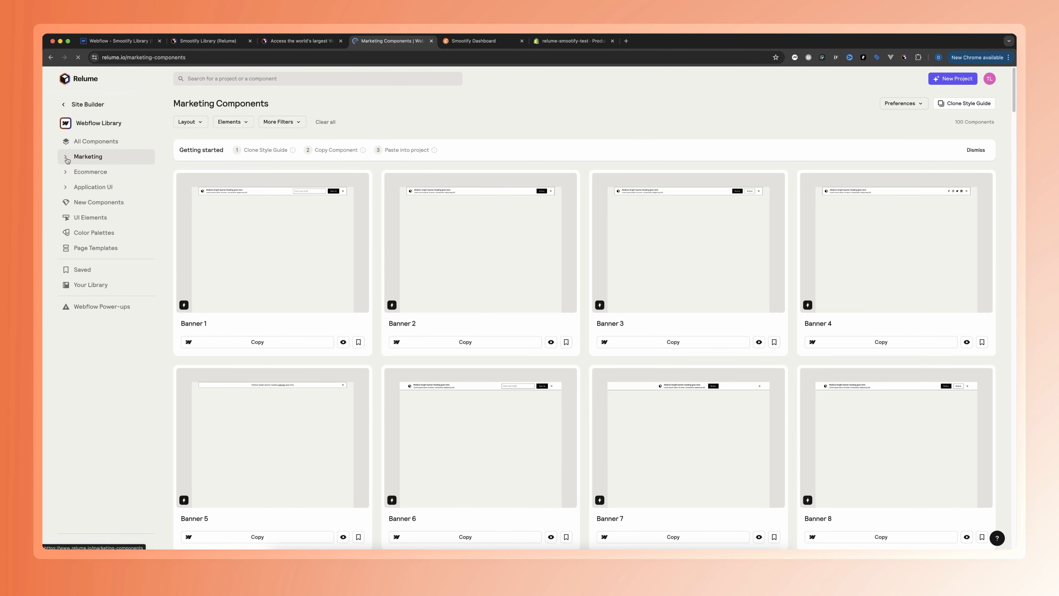
pyautogui.click(67, 160)
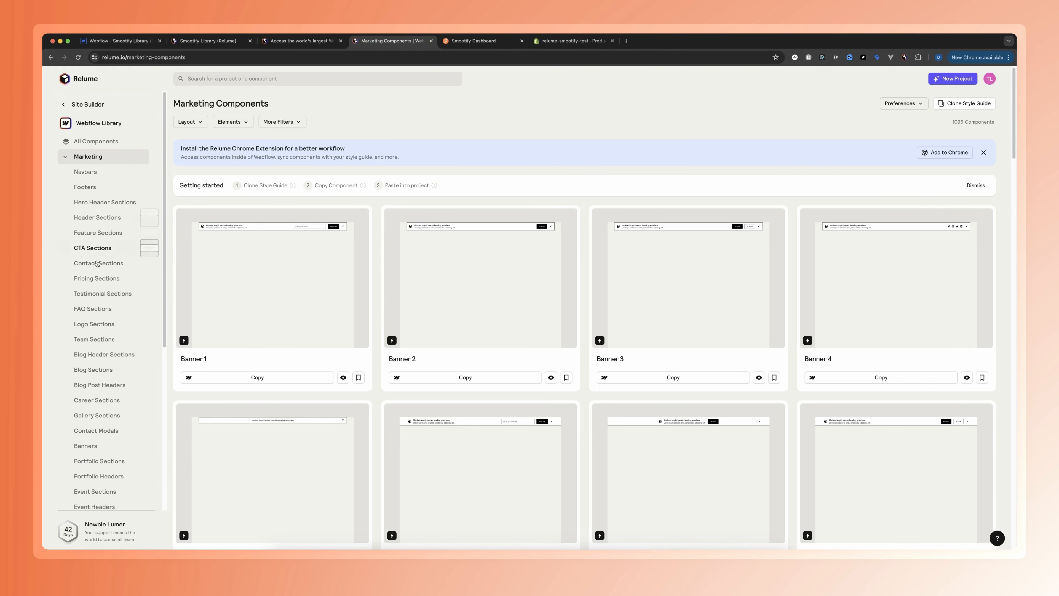
pyautogui.click(96, 217)
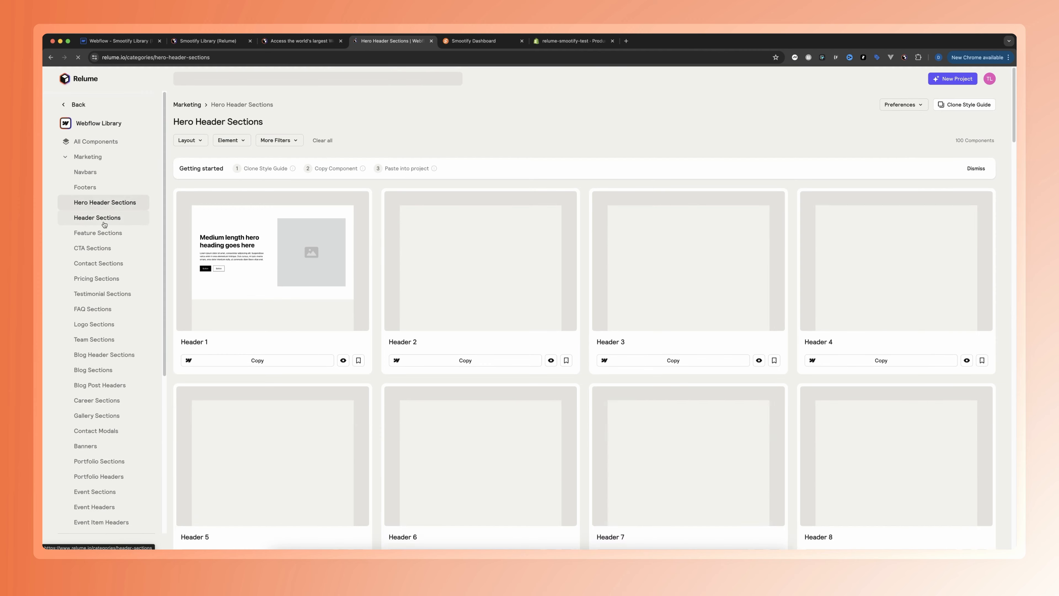
pyautogui.scroll(-5, 252, 365)
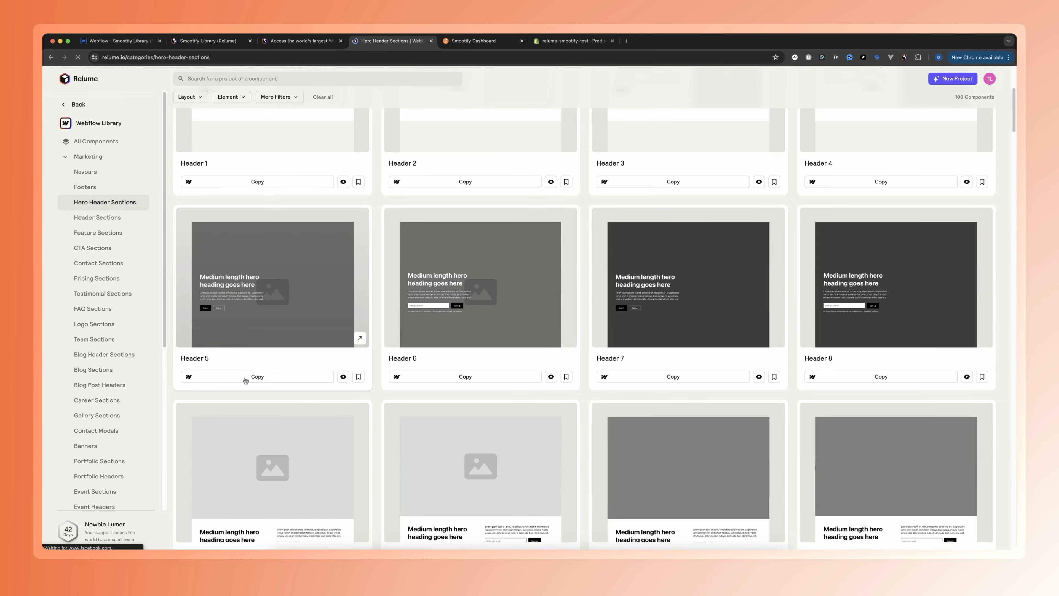
pyautogui.click(254, 376)
pyautogui.click(120, 41)
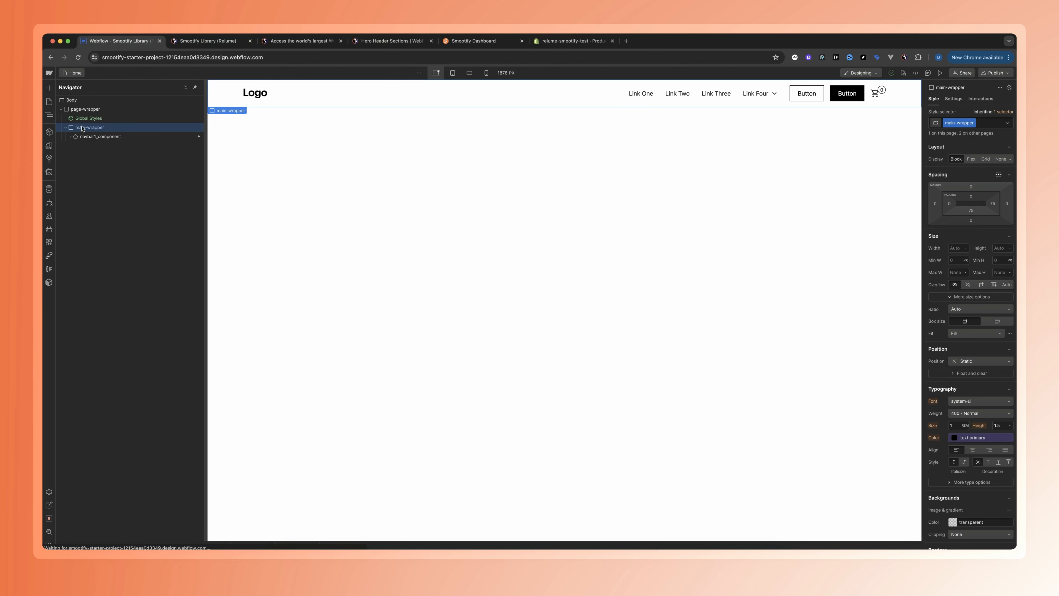
pyautogui.press('super+v')
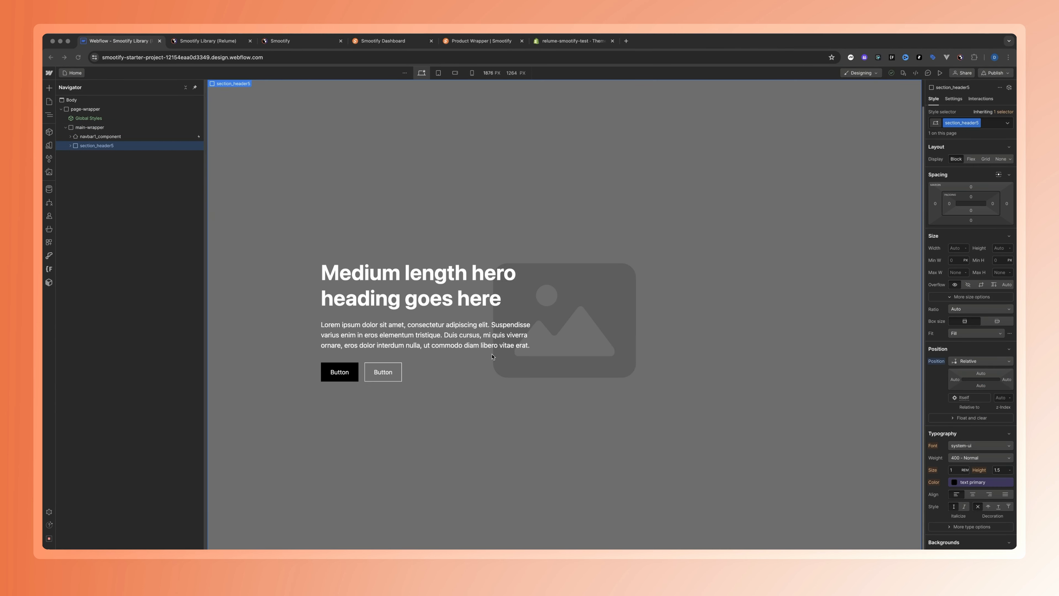
# Copy SM Product List 9 from the Smootify library's Product Lists folder and add it below the hero header in Webflow
pyautogui.click(198, 42)
pyautogui.click(125, 41)
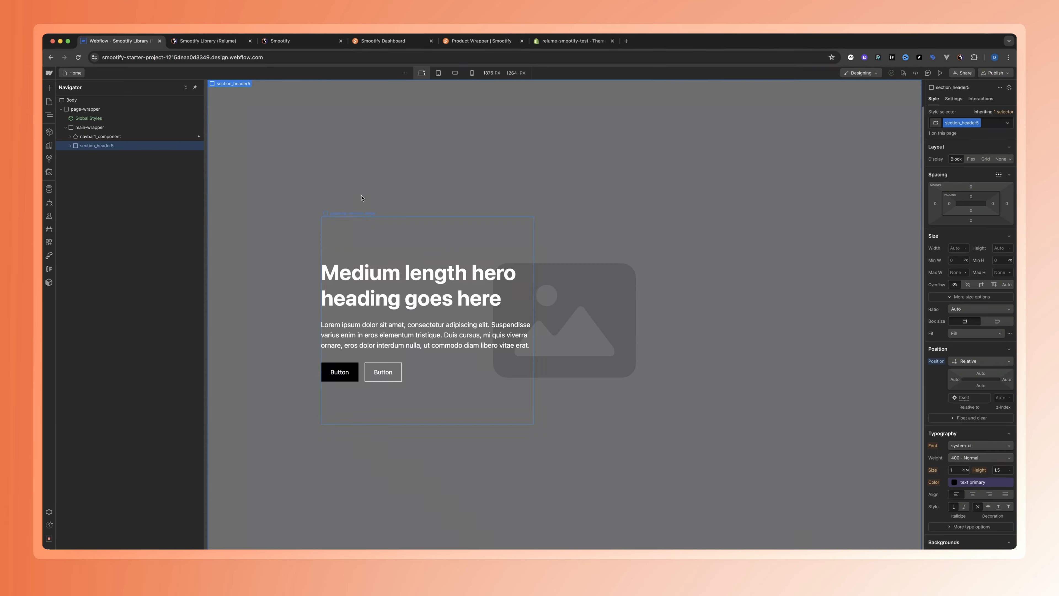
pyautogui.click(295, 41)
pyautogui.scroll(-1, 329, 355)
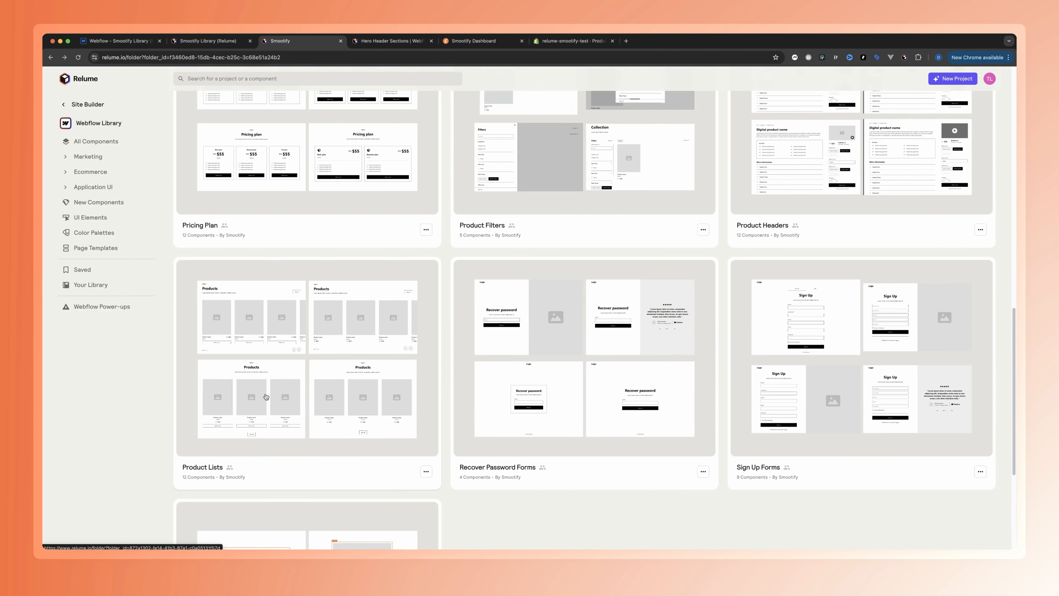
pyautogui.click(266, 397)
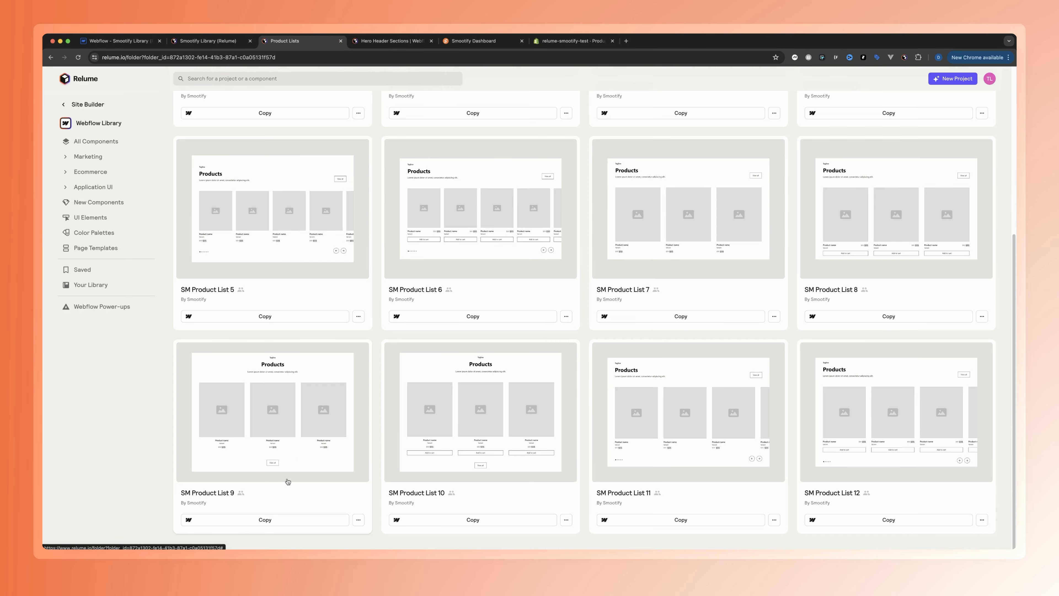
pyautogui.click(264, 519)
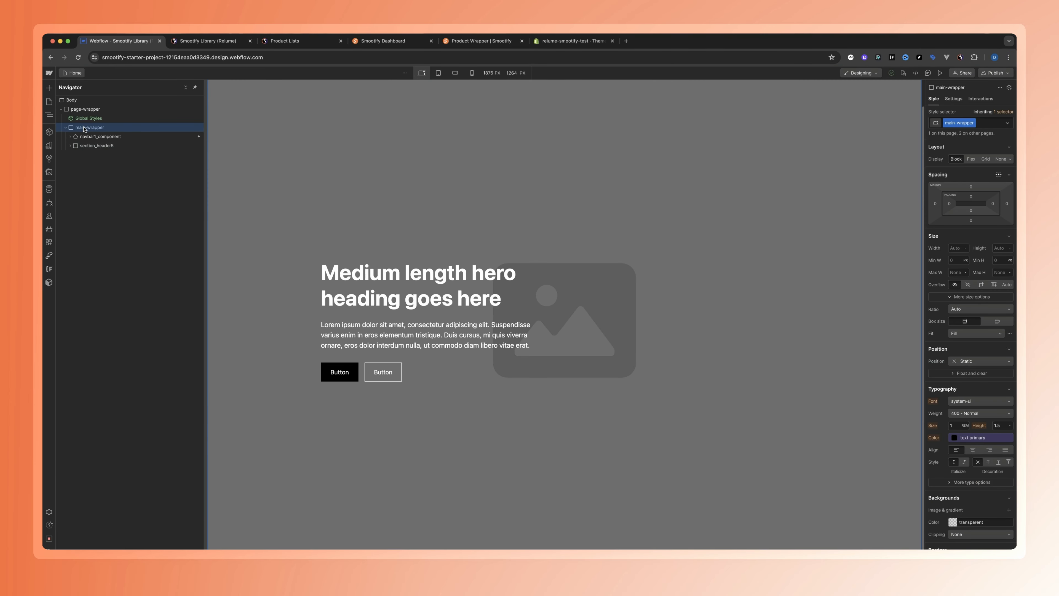
pyautogui.press('super+v')
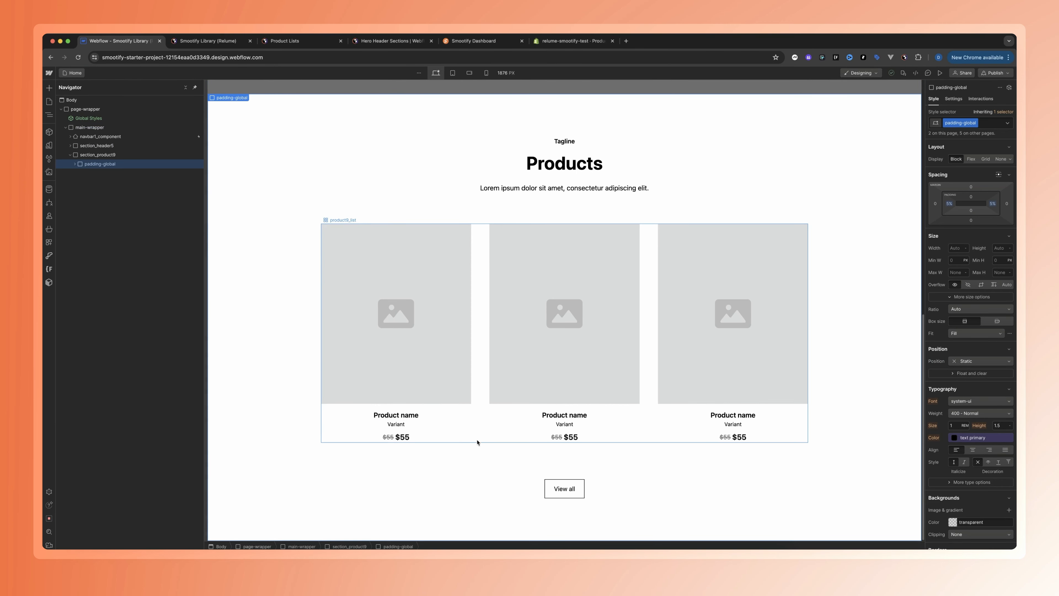
# Insert a Collection List in product9_list-wrapper below the product9_list grid, sourced from Products and limited to showing 3 items
pyautogui.click(475, 440)
pyautogui.click(93, 209)
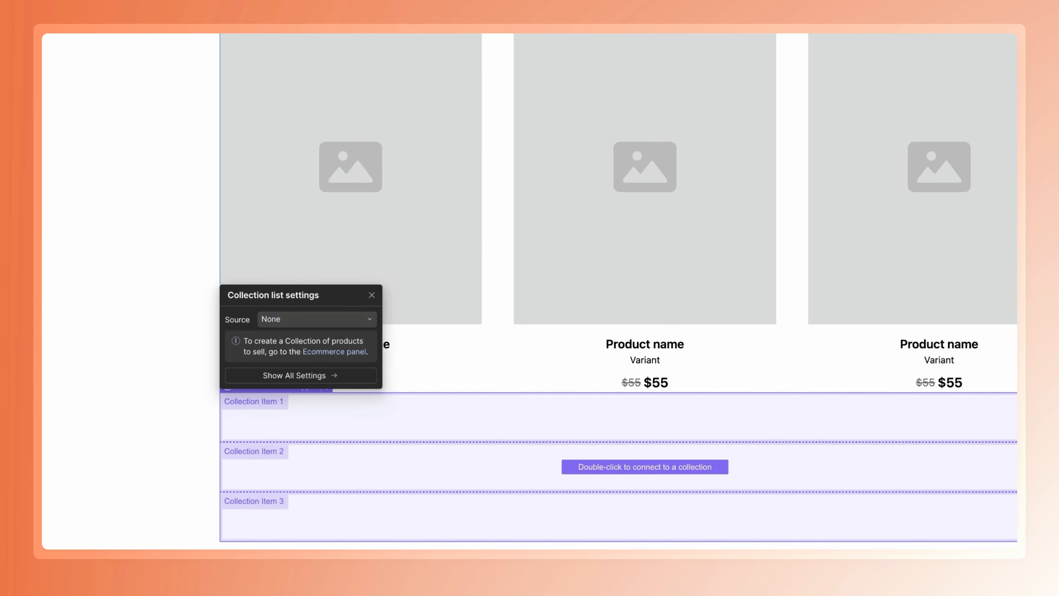
pyautogui.click(242, 280)
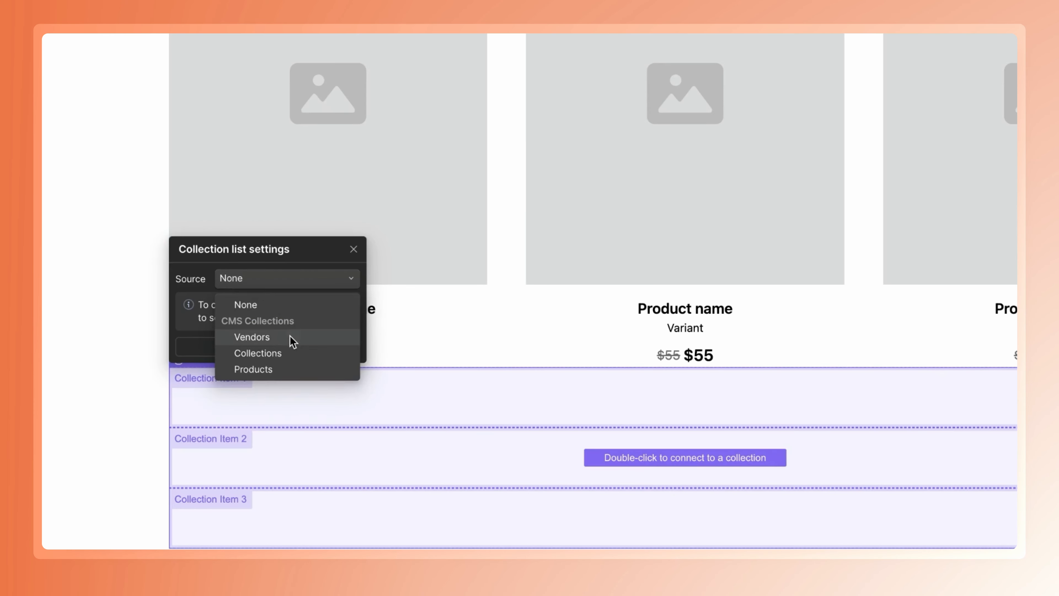
pyautogui.click(267, 369)
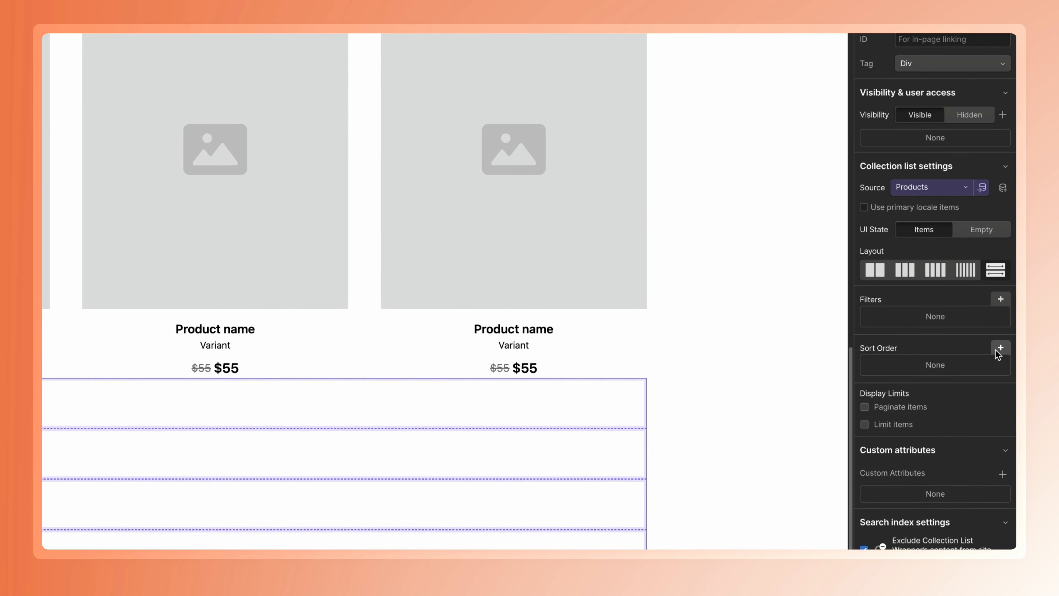
pyautogui.click(864, 424)
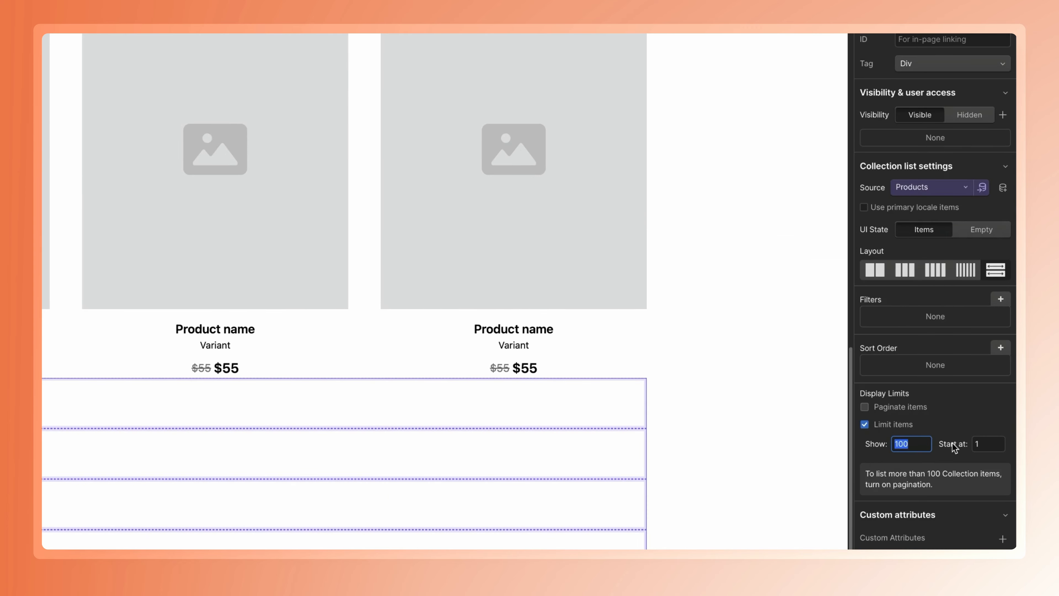
pyautogui.write('3')
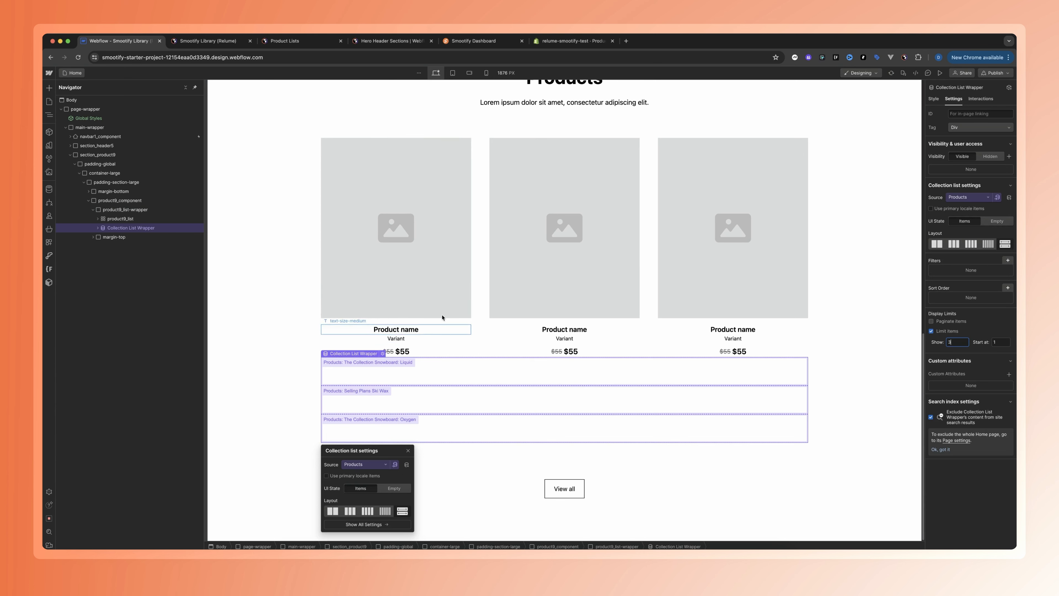
# Copy the first product9_item of the static grid into the Collection Item of the new collection list
pyautogui.click(462, 340)
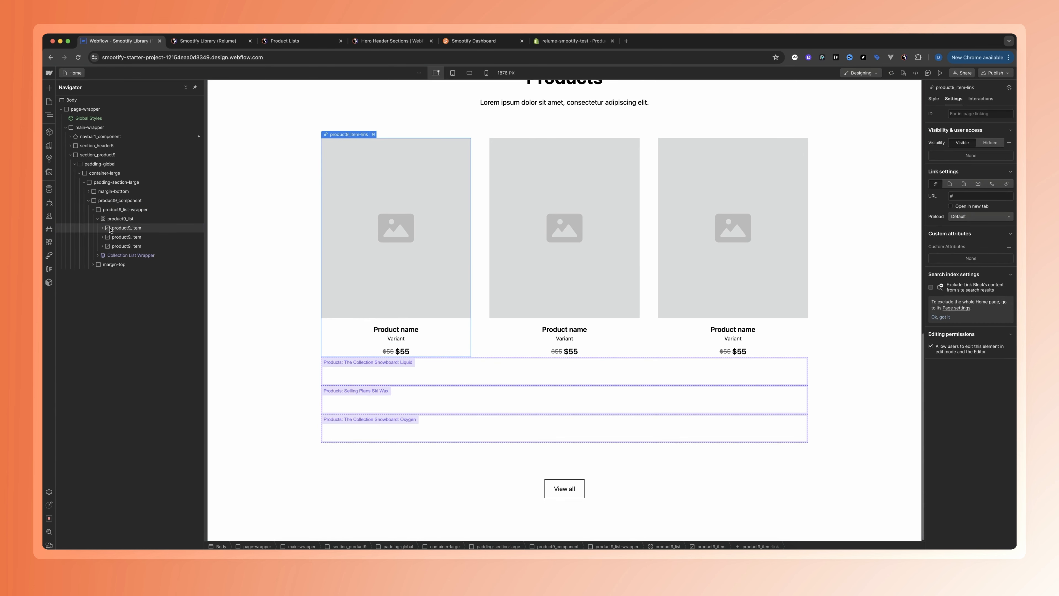
pyautogui.click(111, 229)
pyautogui.click(98, 255)
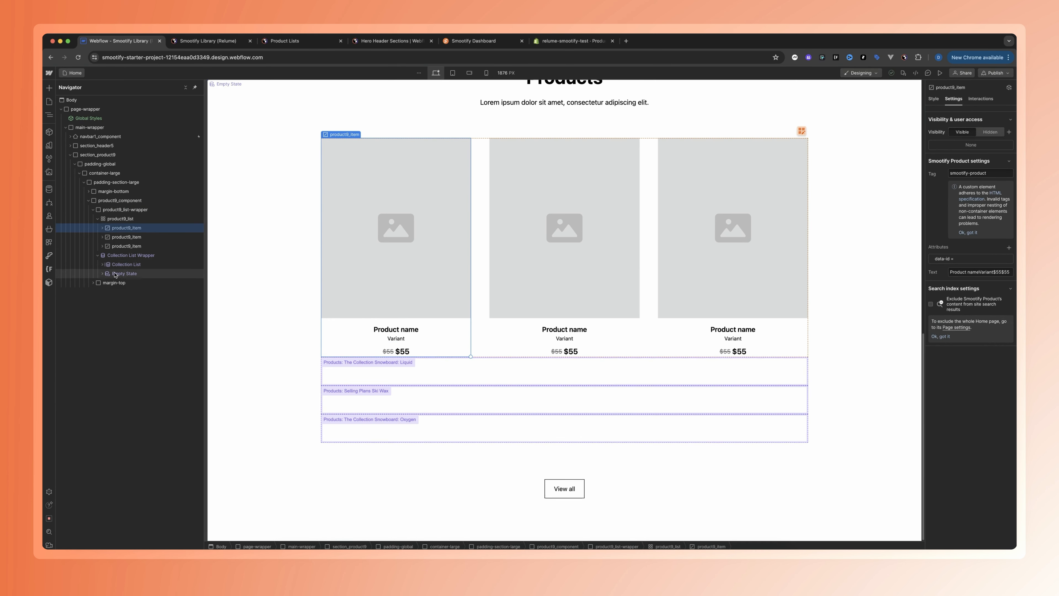
pyautogui.click(102, 264)
pyautogui.click(116, 274)
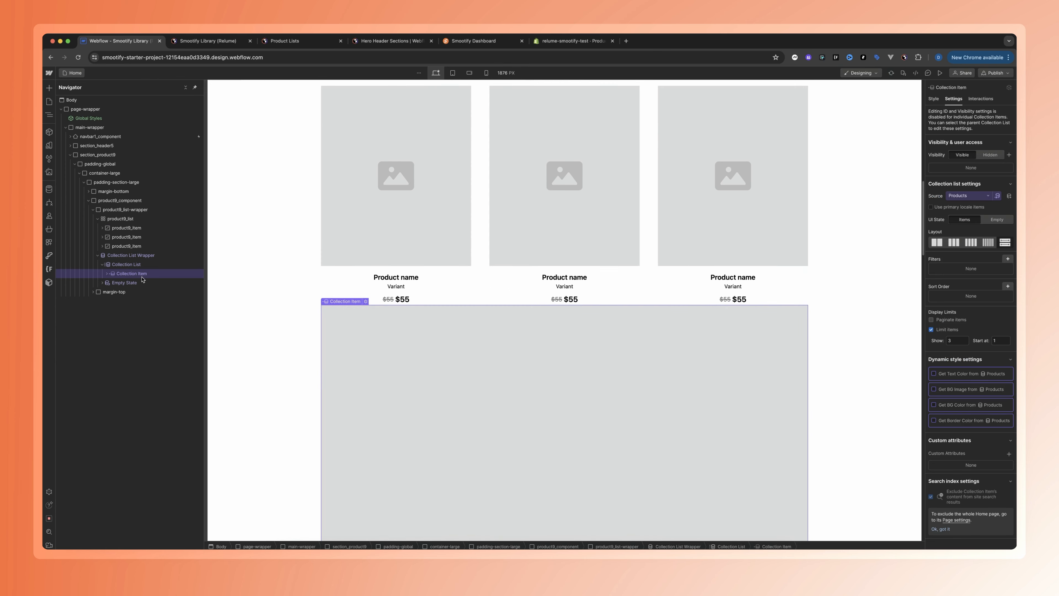
# Examine the product section's layout at the desktop, tablet and mobile breakpoints, ending on the desktop view
pyautogui.scroll(-10, 596, 328)
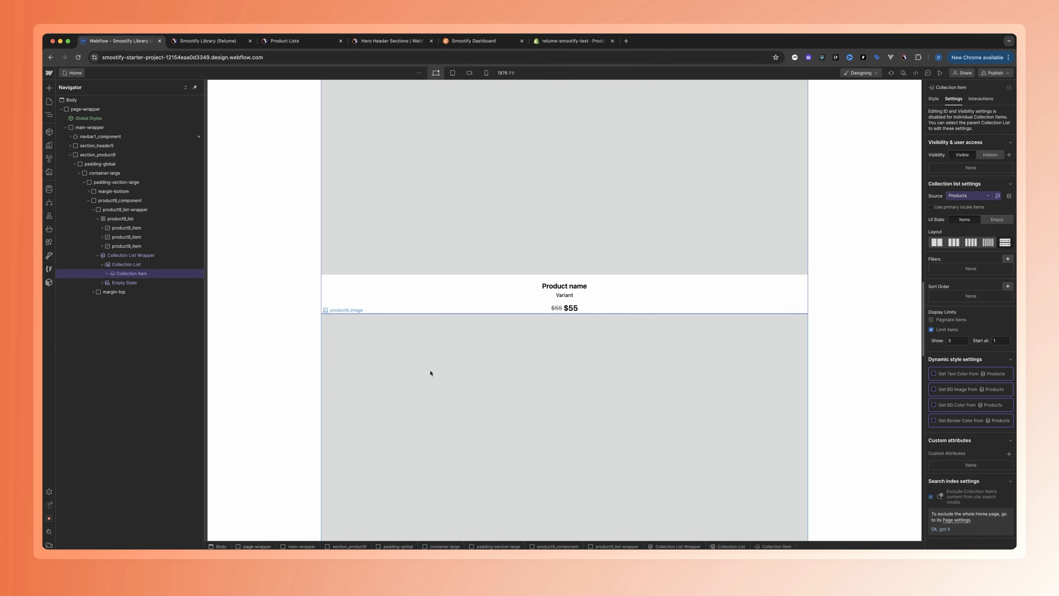
pyautogui.scroll(10, 430, 373)
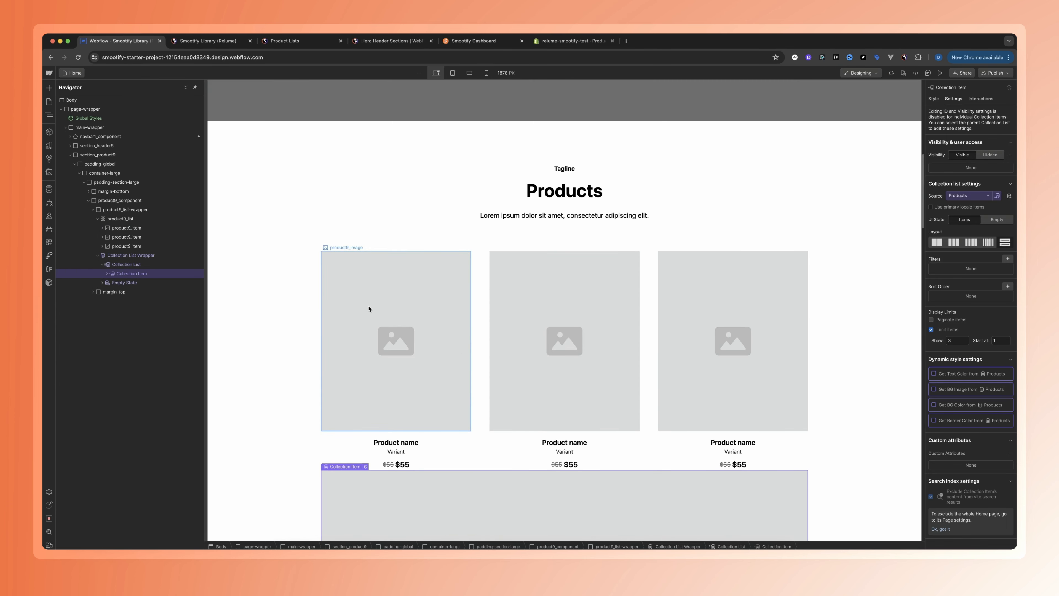
pyautogui.click(453, 73)
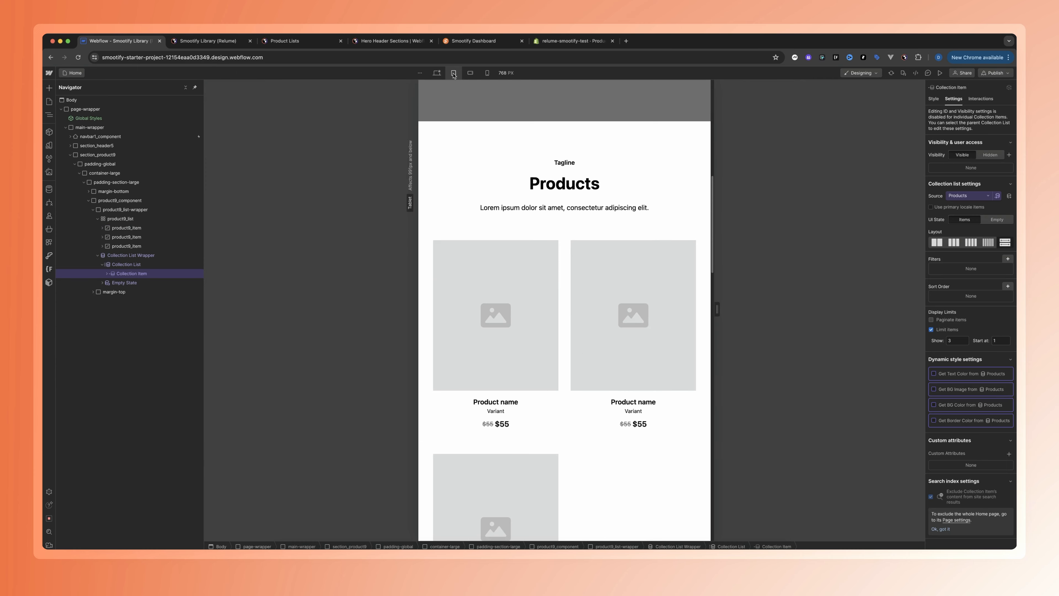
pyautogui.click(470, 73)
pyautogui.click(486, 73)
pyautogui.click(436, 73)
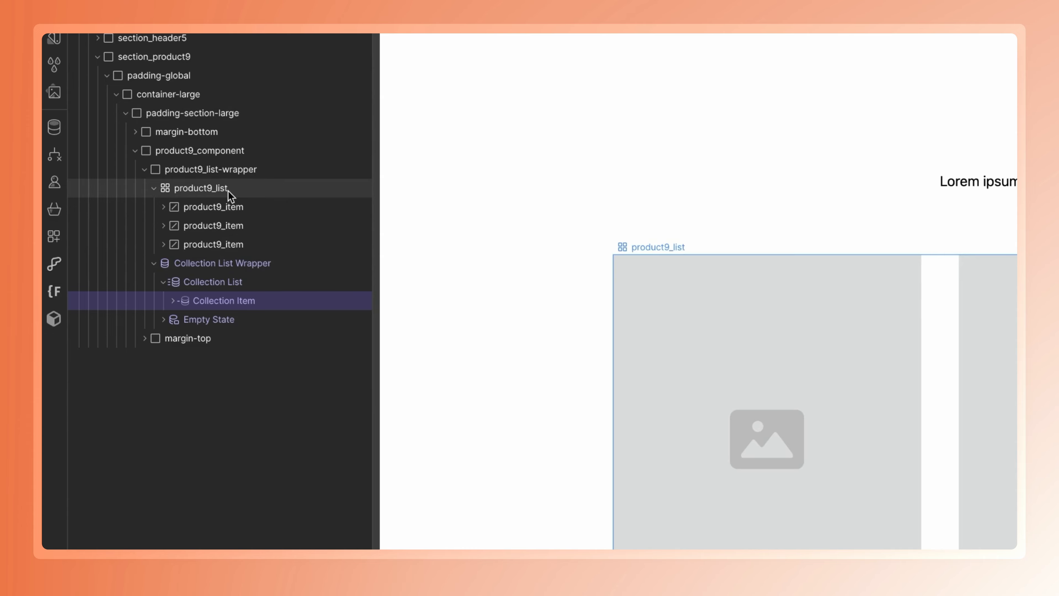
# Apply the existing product9_list class to the Collection List
pyautogui.click(203, 279)
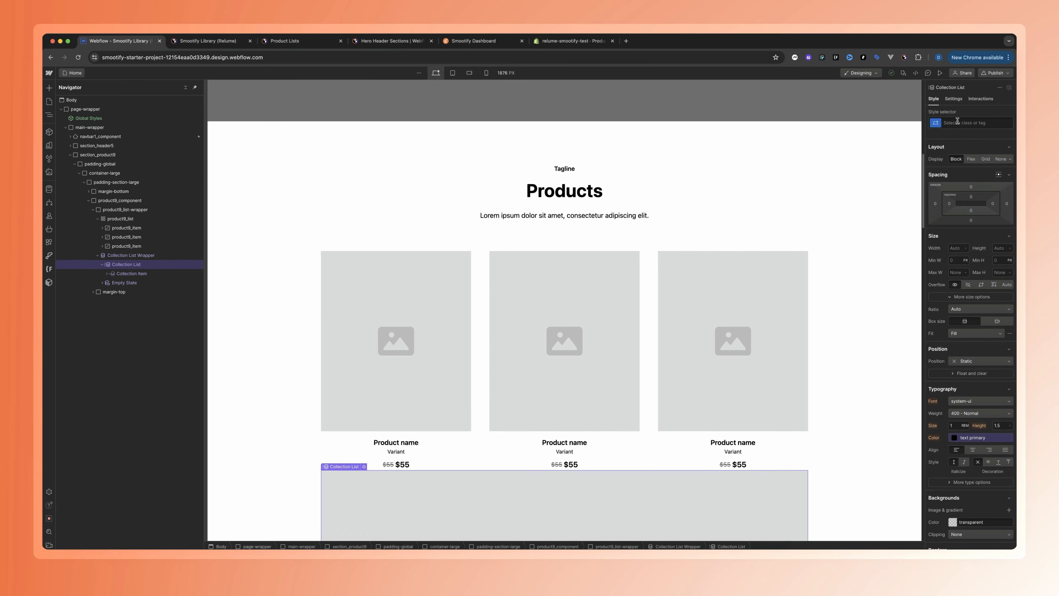
pyautogui.write('product')
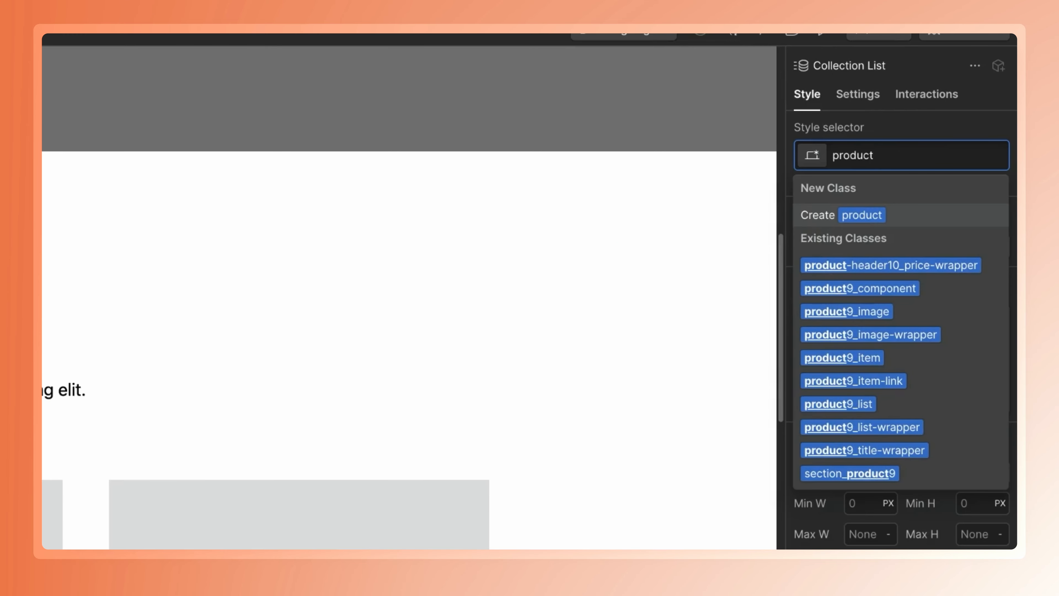
pyautogui.press('Down')
pyautogui.press('Down')
pyautogui.press('Down')
pyautogui.press('Down')
pyautogui.press('Down')
pyautogui.press('Down')
pyautogui.press('Down')
pyautogui.press('Return')
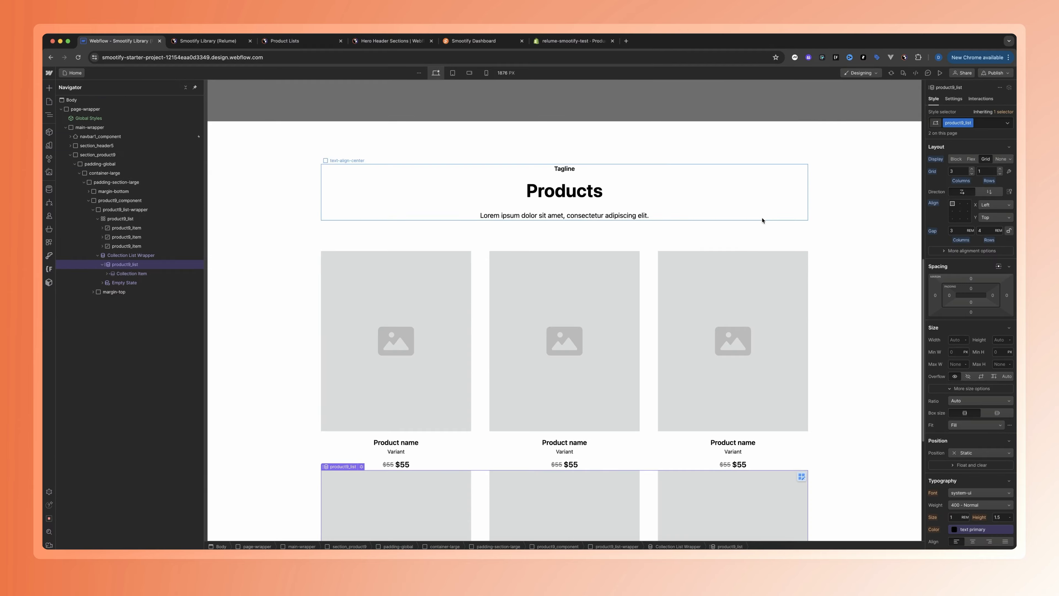
# Delete the static product9_list grid above the Collection List Wrapper
pyautogui.scroll(-5, 598, 295)
pyautogui.scroll(3, 527, 276)
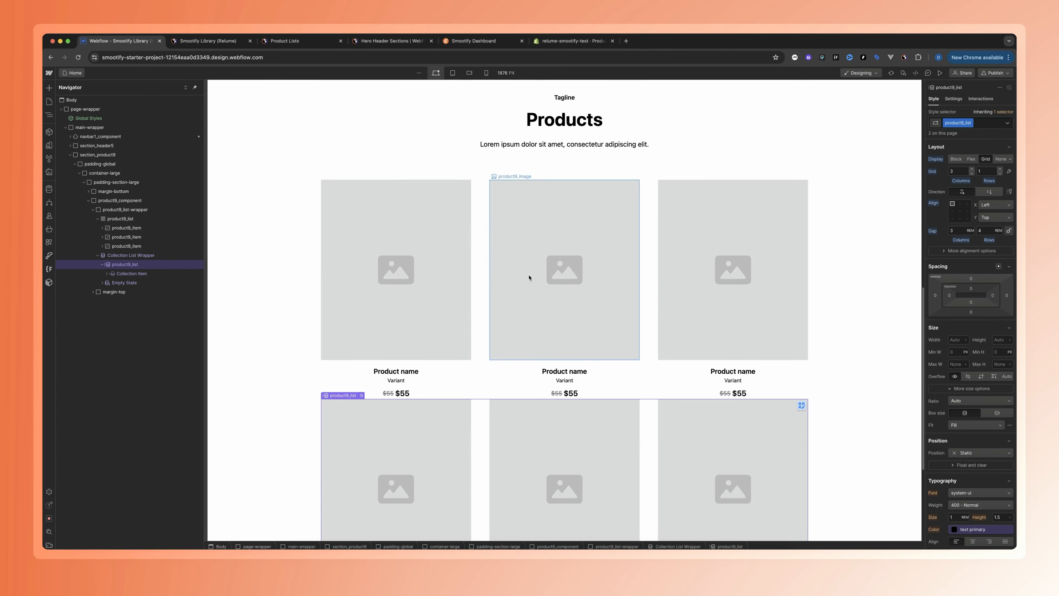
pyautogui.click(103, 221)
pyautogui.press('Delete')
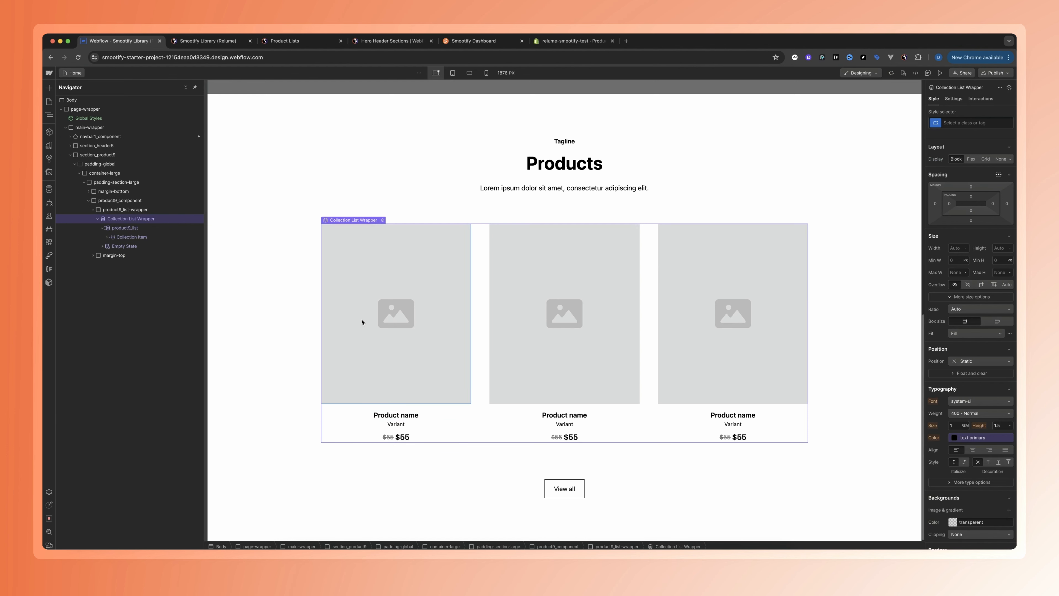
# Bind the image in the product item to the Image field of the Products collection
pyautogui.click(392, 321)
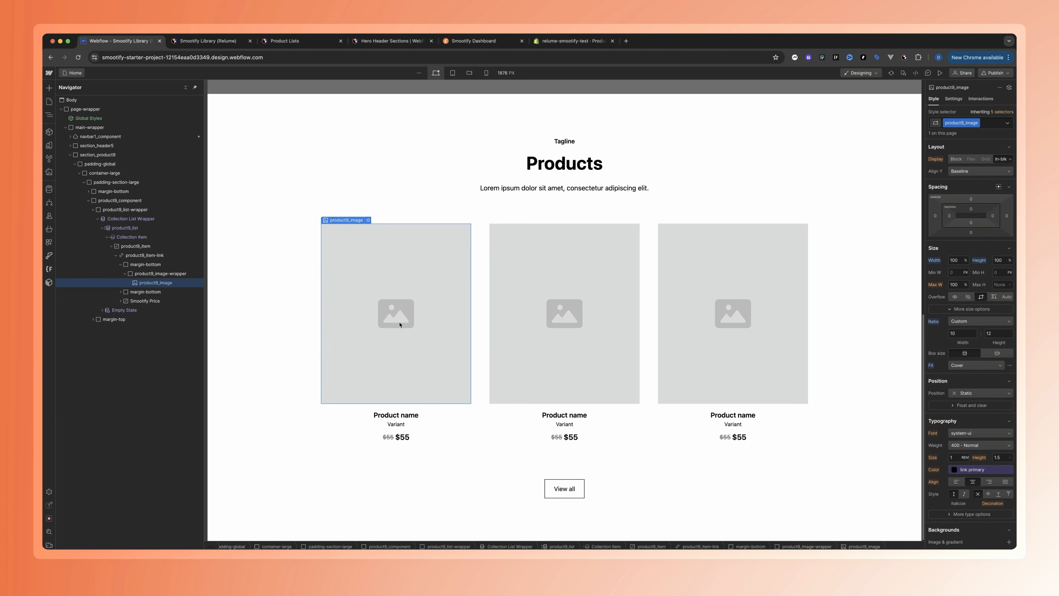
pyautogui.click(953, 99)
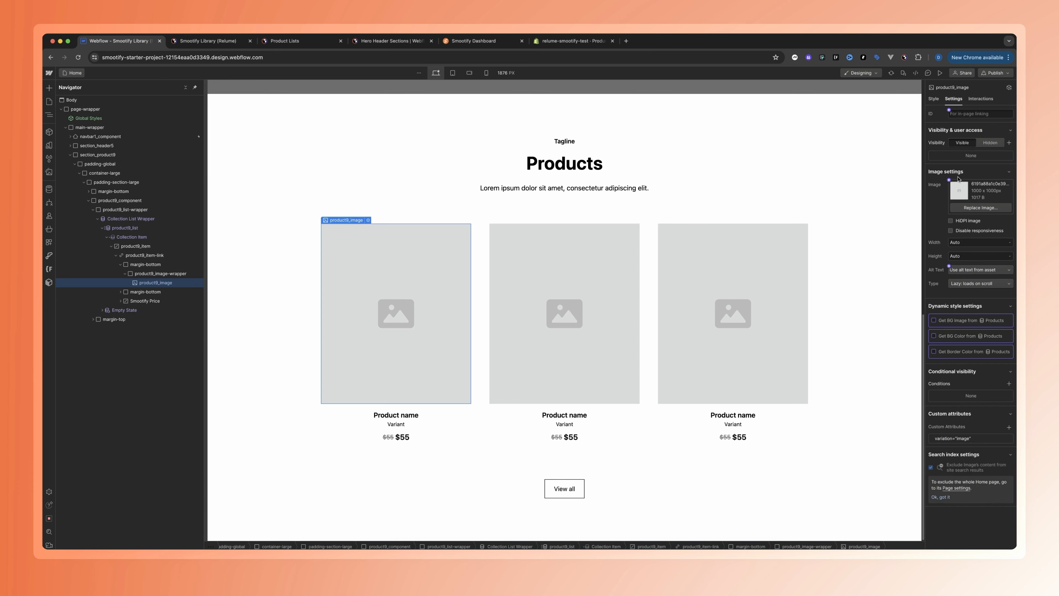
pyautogui.click(950, 180)
pyautogui.click(954, 208)
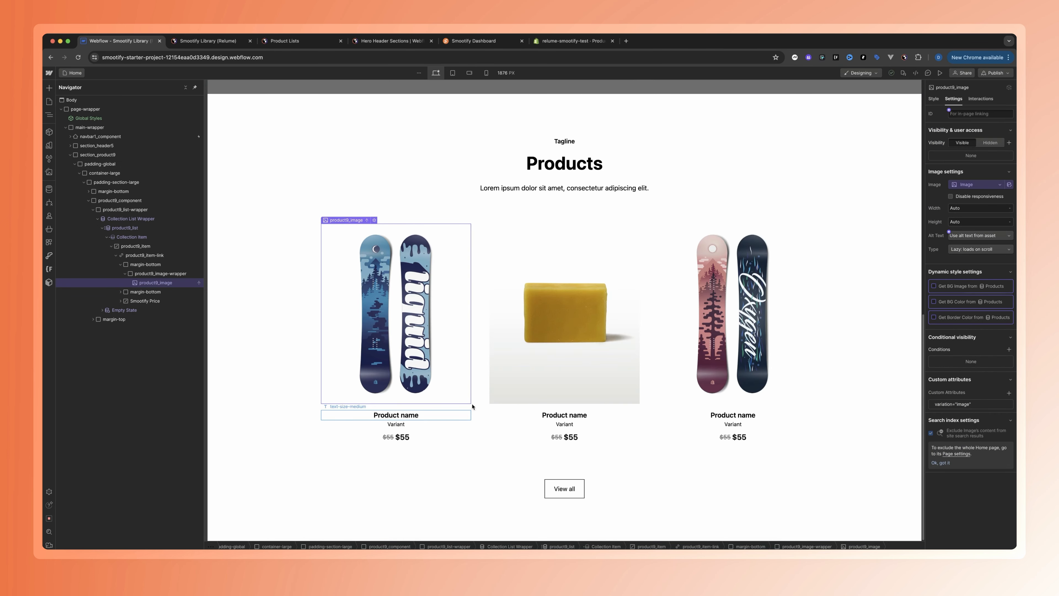
# Bind the product name text to the Name field and the variant text to the product's vendor name
pyautogui.click(395, 415)
pyautogui.click(948, 180)
pyautogui.click(956, 254)
pyautogui.click(402, 424)
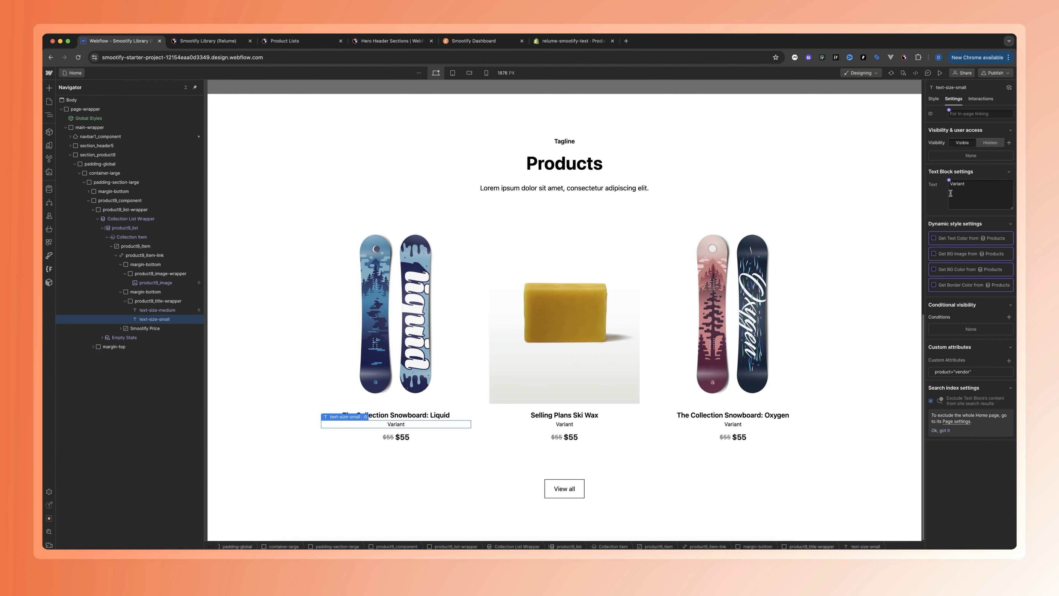
pyautogui.click(949, 181)
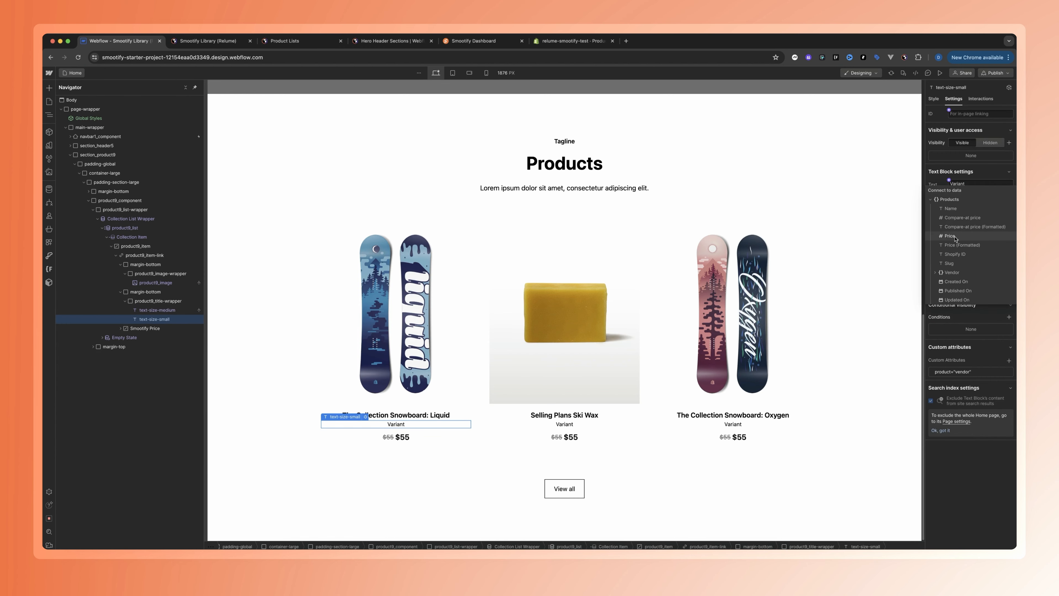
pyautogui.click(951, 272)
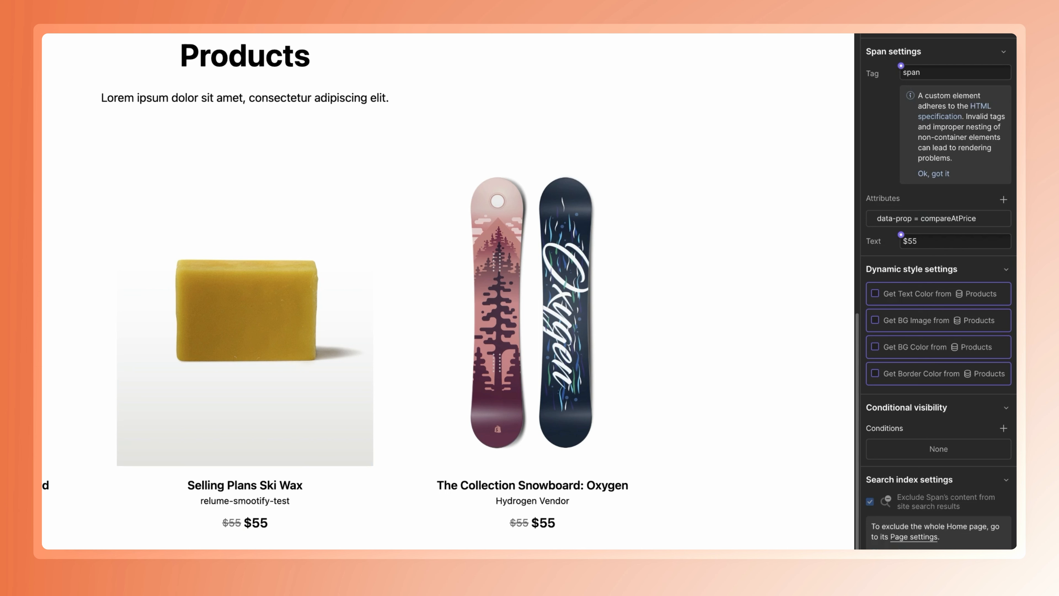
# Bind the strikethrough price text to Compare-at price (Formatted) and the main price text to Price (Formatted) from Products
pyautogui.press('s')
pyautogui.press('d')
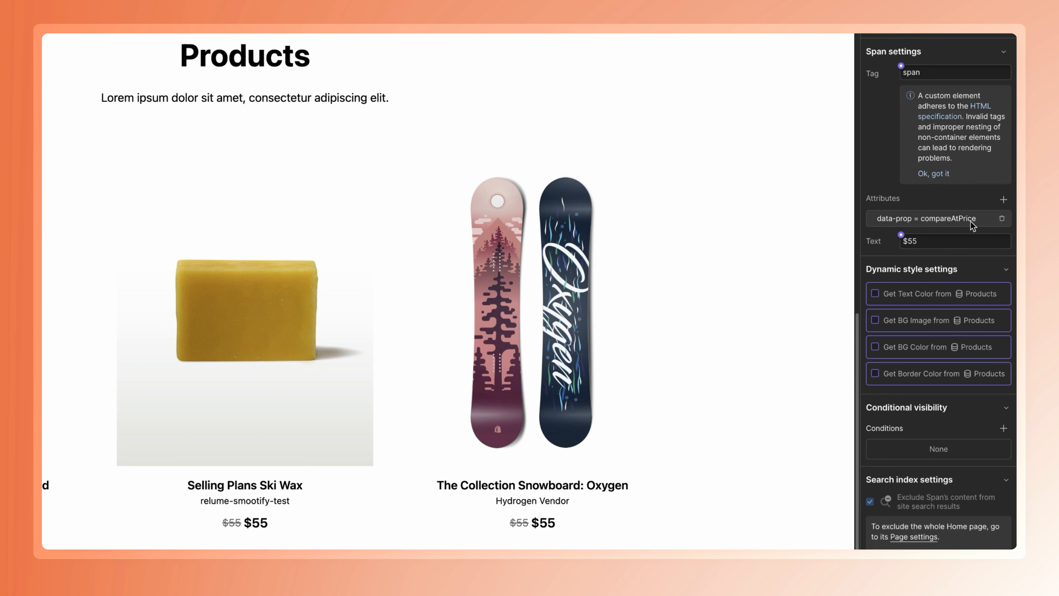
pyautogui.click(901, 235)
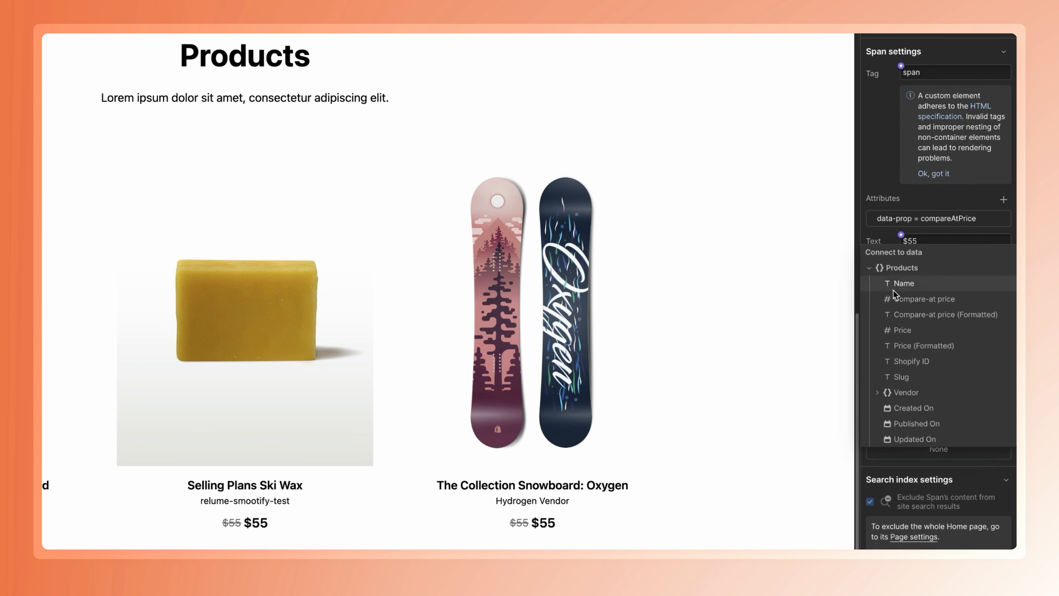
pyautogui.click(923, 315)
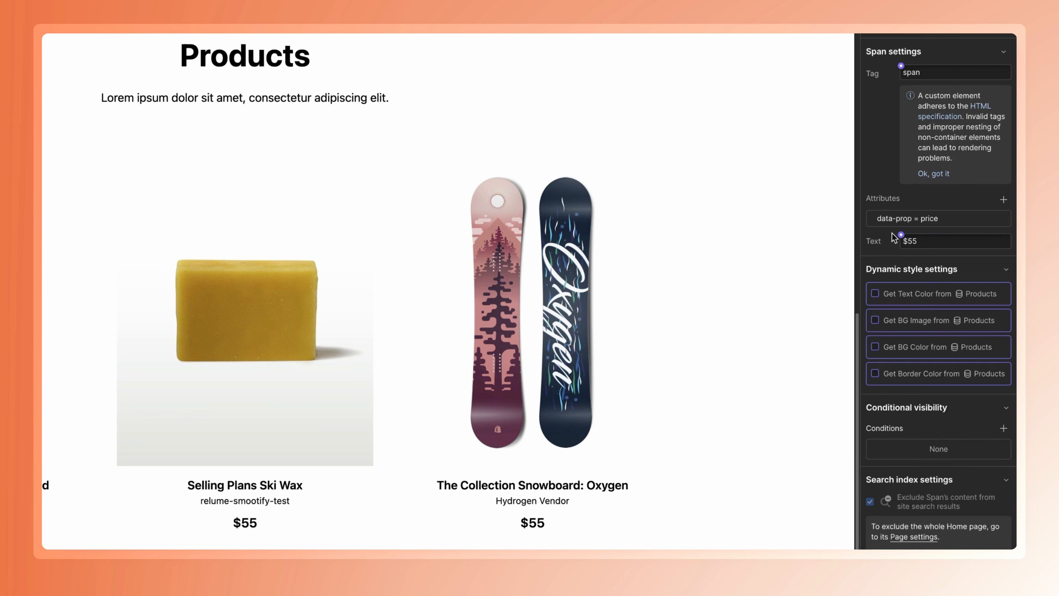
pyautogui.click(900, 235)
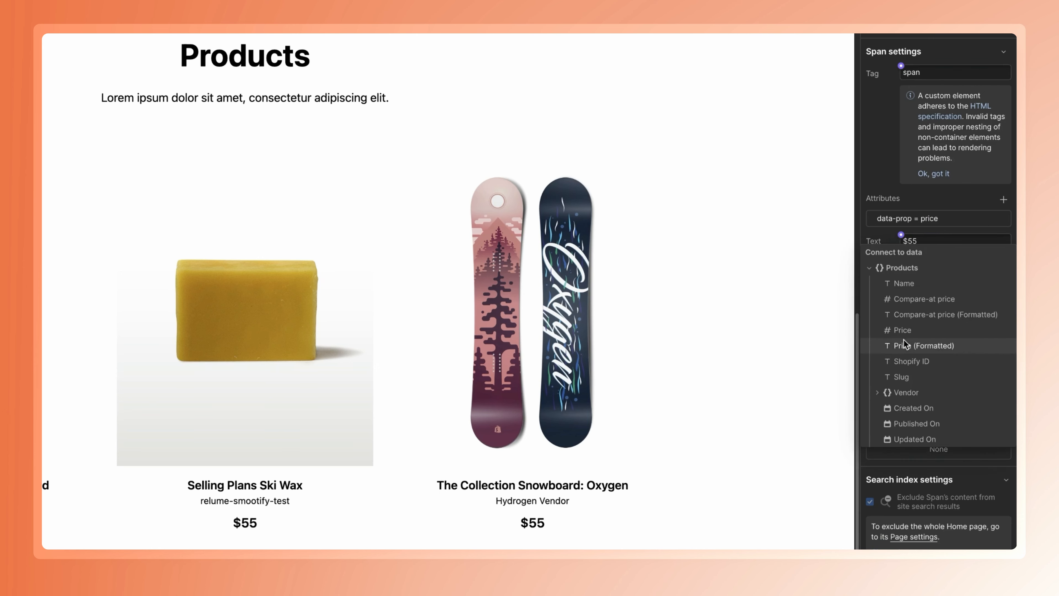
pyautogui.click(905, 346)
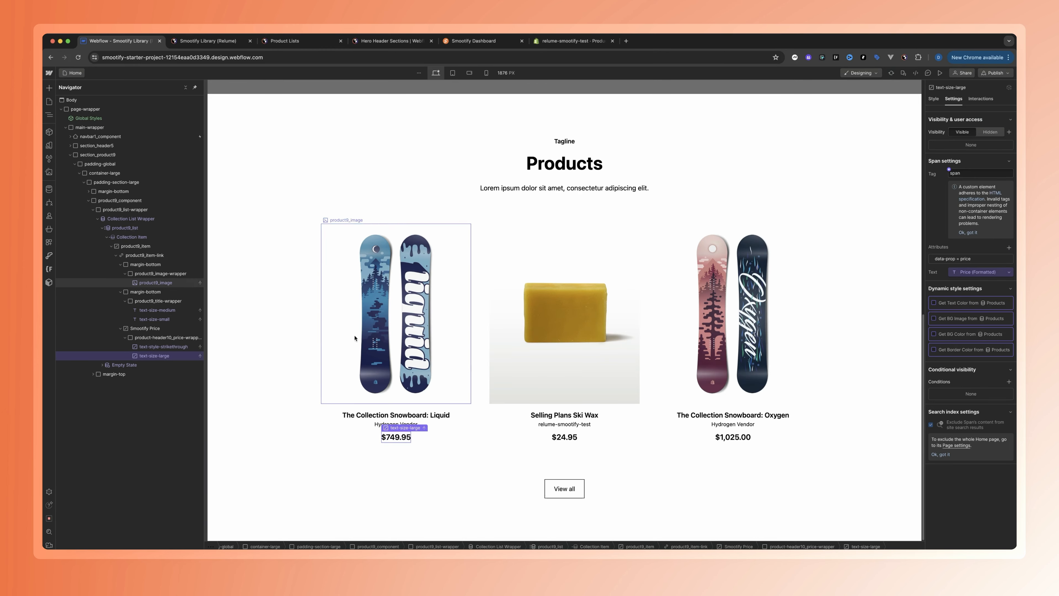
# Link the product9_item-link block to the Current Product collection page
pyautogui.click(326, 411)
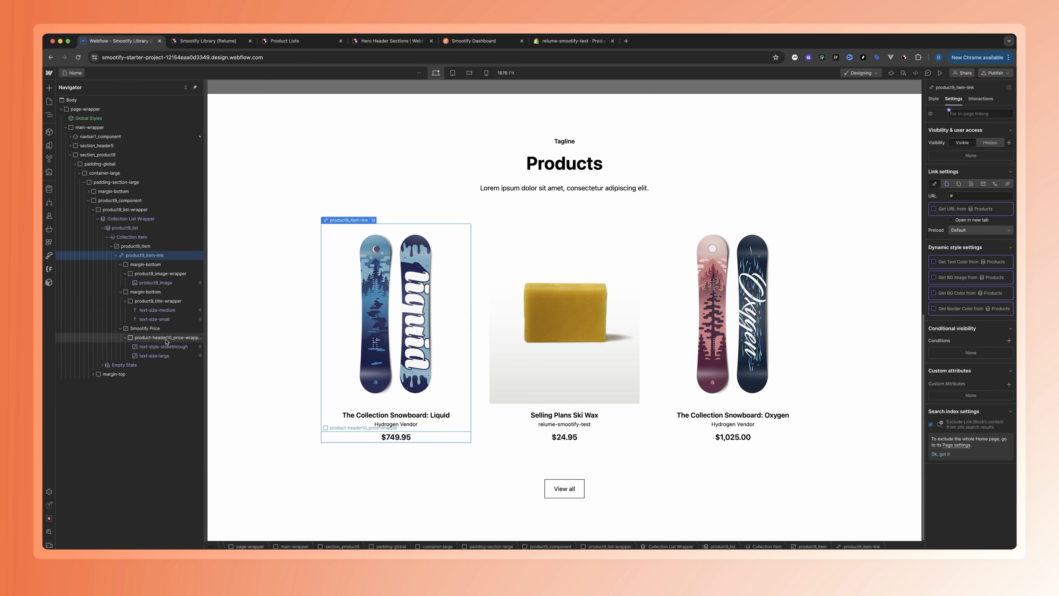
pyautogui.click(947, 184)
pyautogui.click(959, 196)
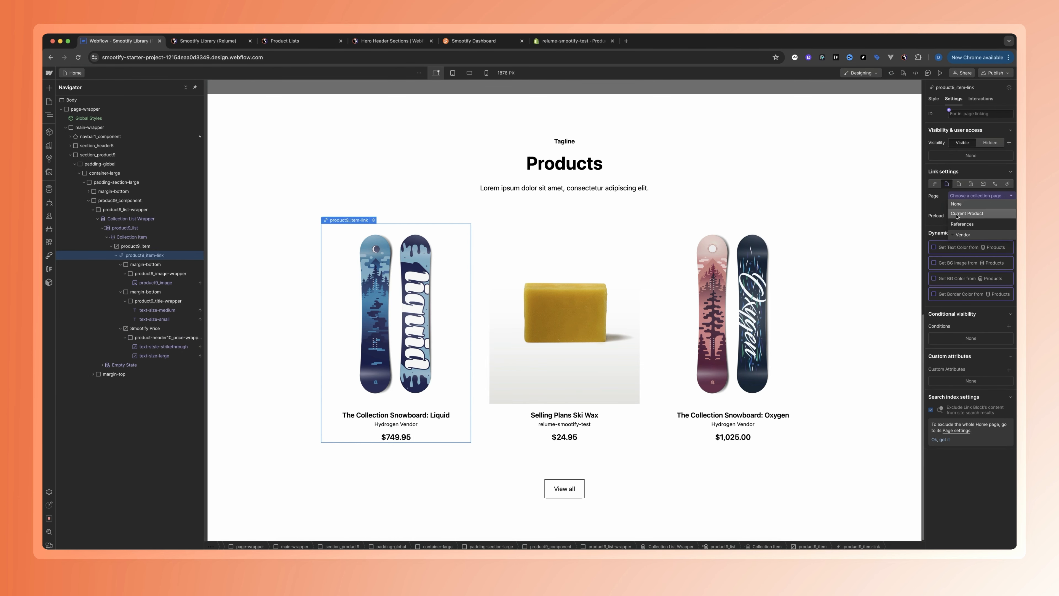
pyautogui.click(957, 213)
pyautogui.click(331, 456)
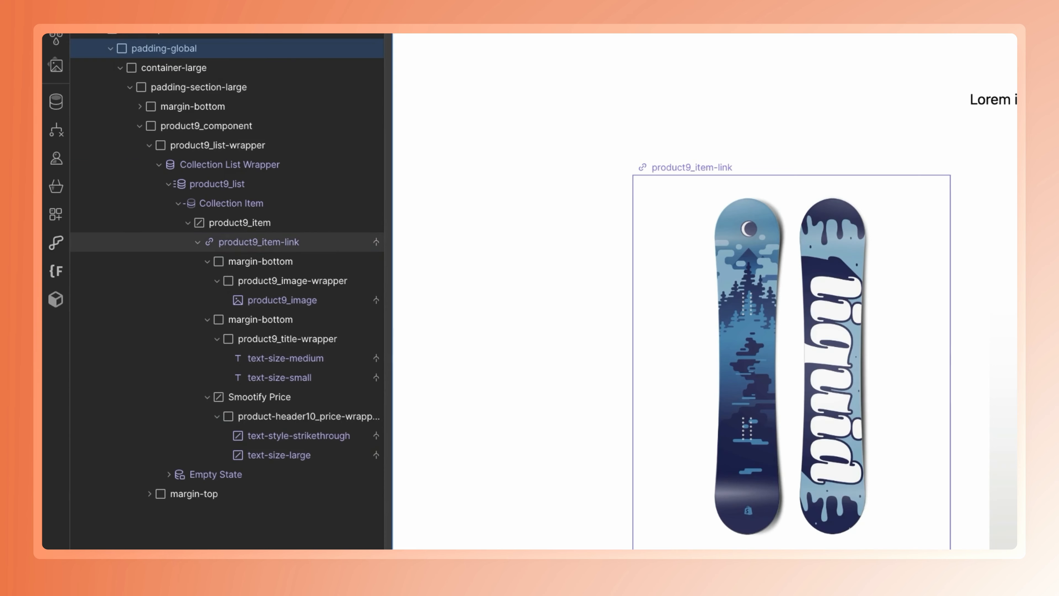
# Bind the data-id attribute of the product9_item element to the Shopify ID field of the Products collection
pyautogui.click(144, 255)
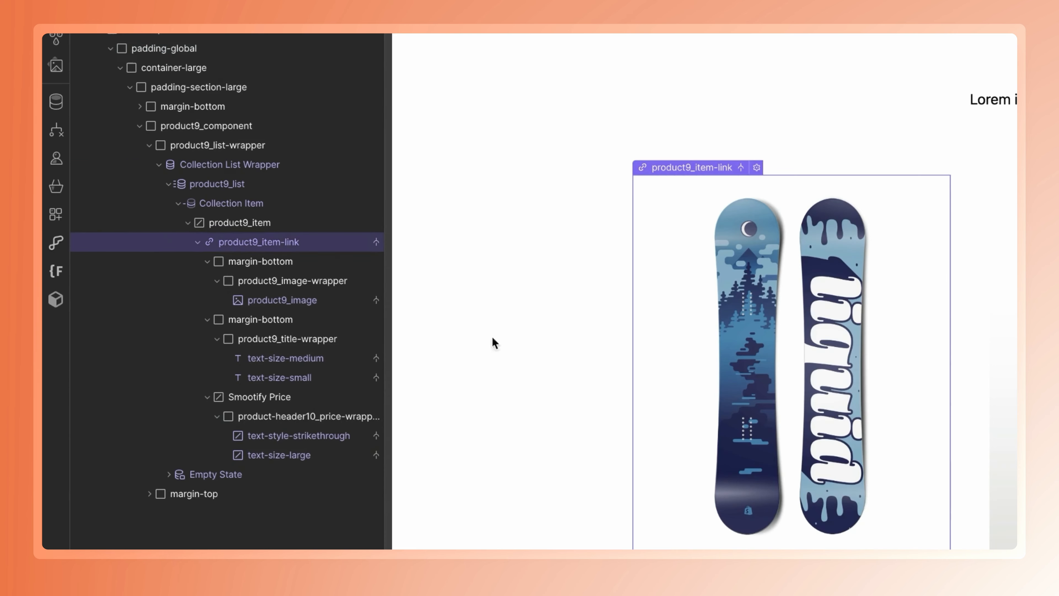
pyautogui.click(230, 222)
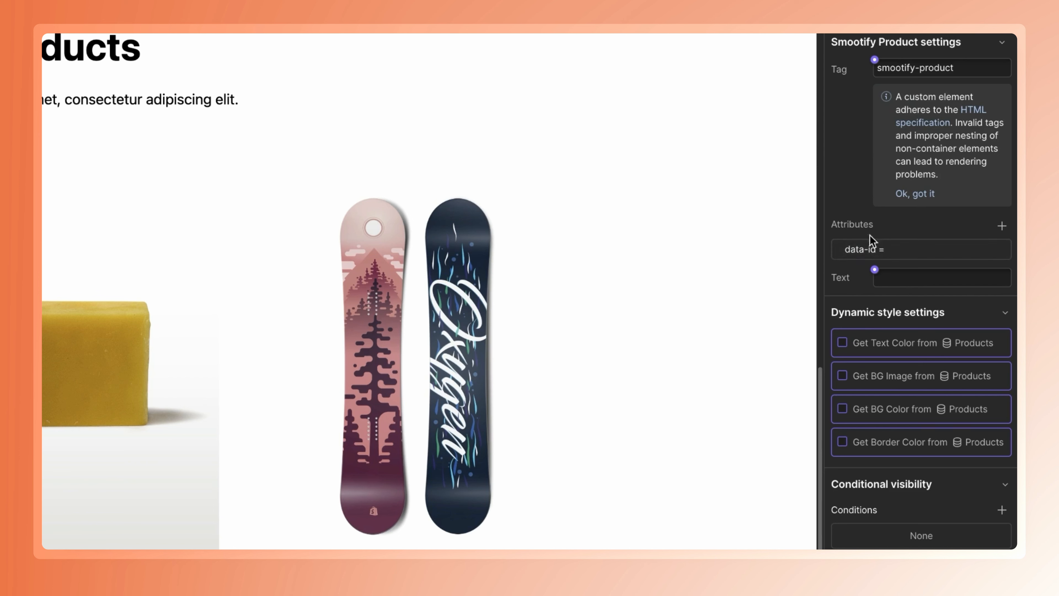
pyautogui.click(875, 270)
pyautogui.click(906, 244)
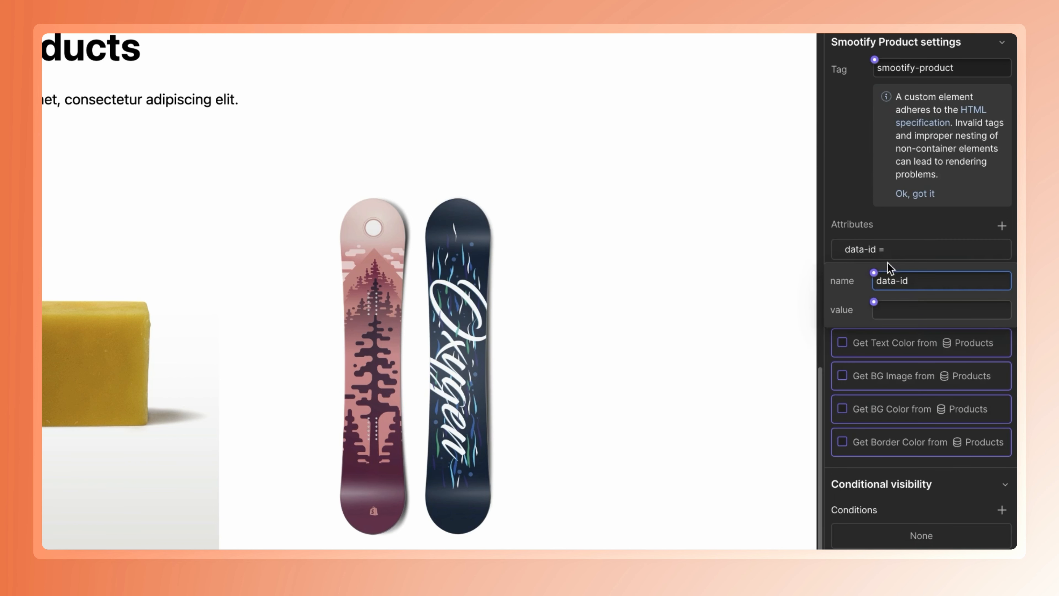
pyautogui.click(864, 231)
pyautogui.click(905, 249)
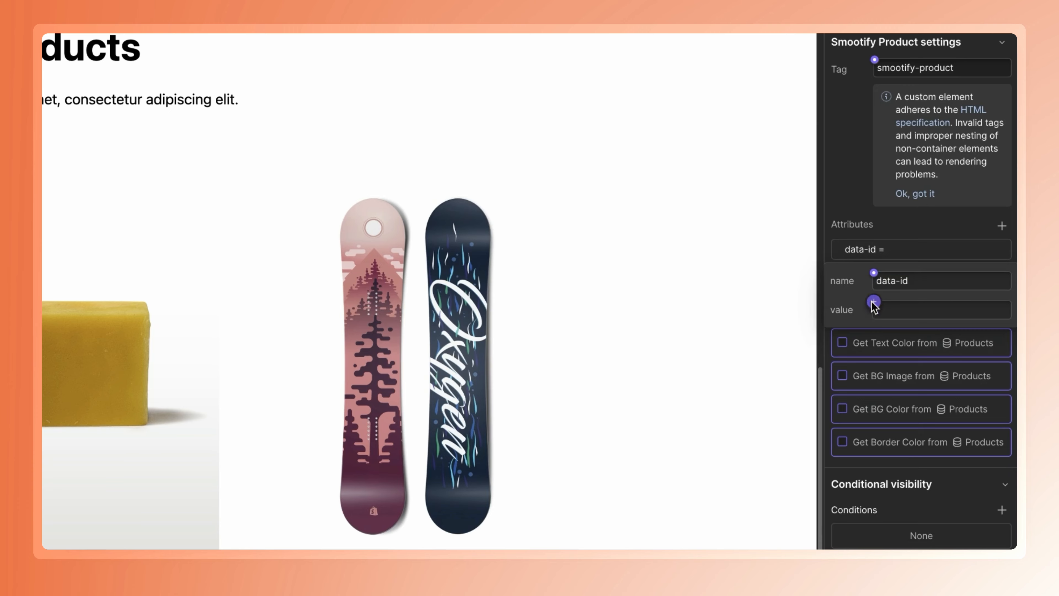
pyautogui.click(873, 302)
pyautogui.click(898, 461)
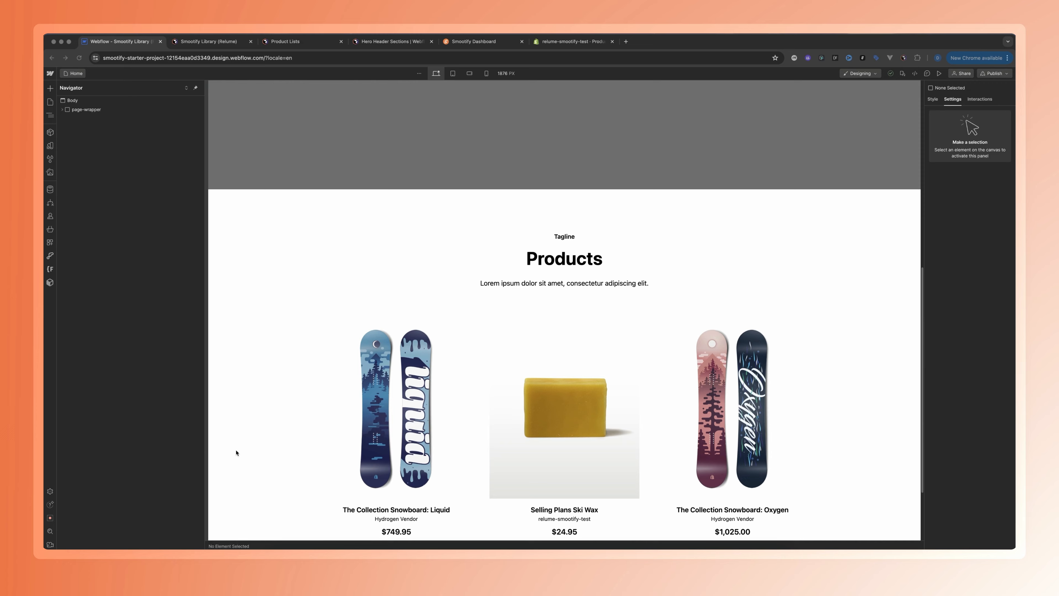
# Copy the page-wrapper from the Home page and paste it into the Body of the Products Template page
pyautogui.scroll(-3, 333, 391)
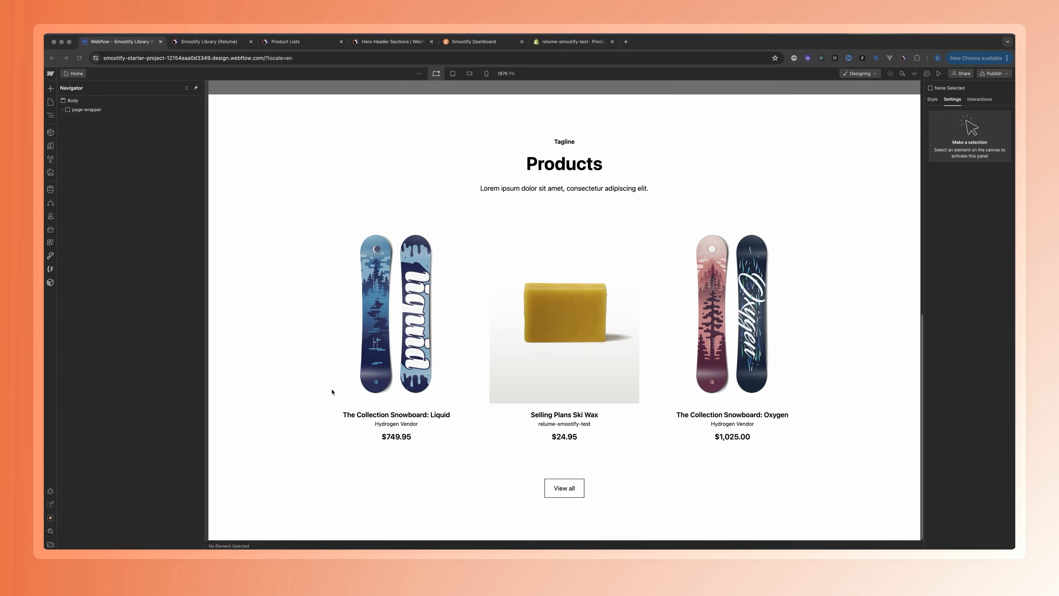
pyautogui.scroll(5, 332, 392)
pyautogui.click(50, 102)
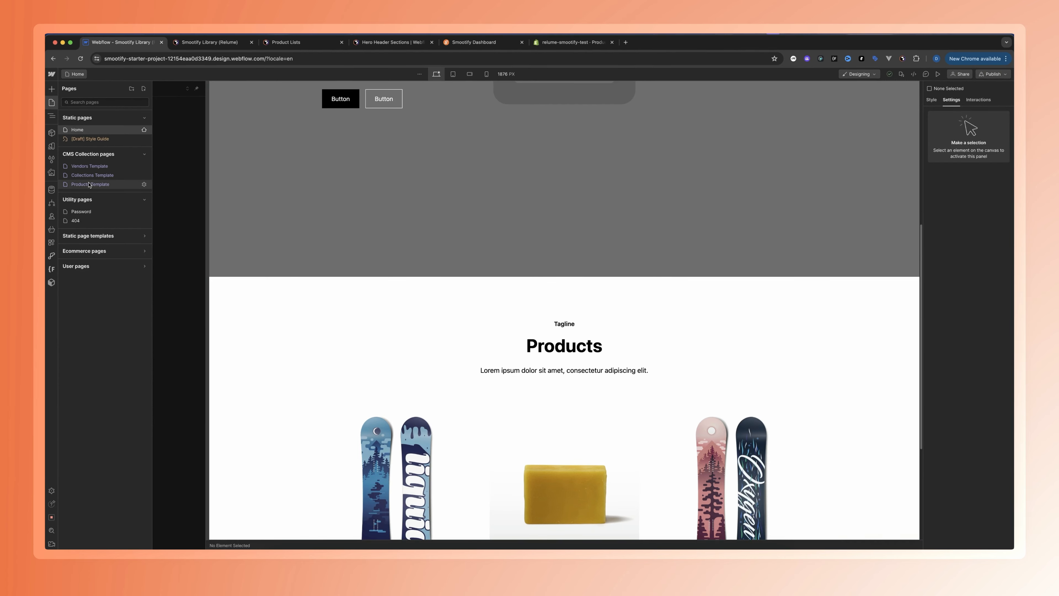
pyautogui.click(104, 183)
pyautogui.click(82, 73)
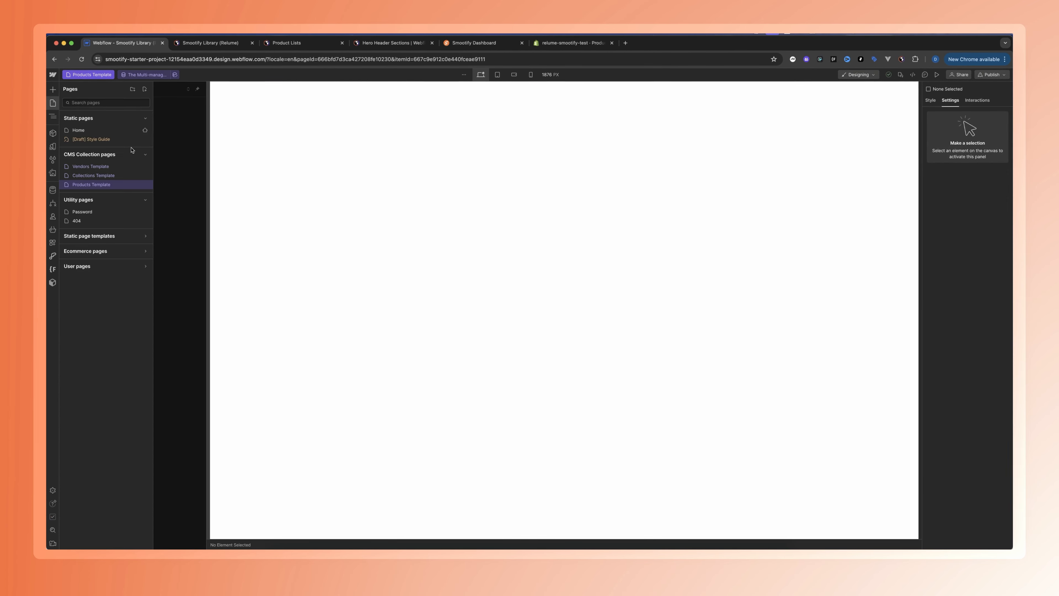
pyautogui.click(100, 175)
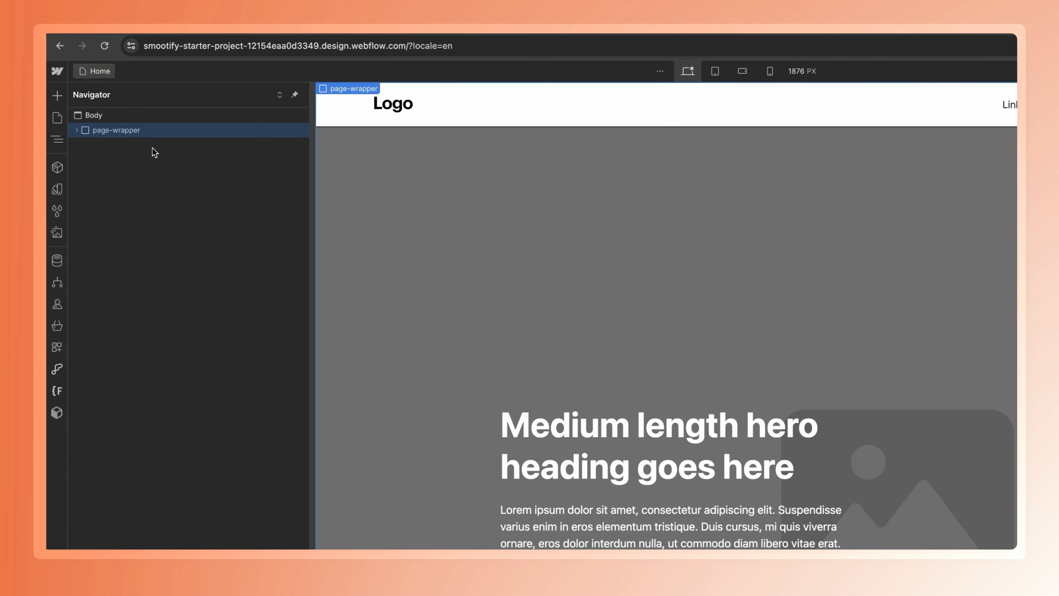
pyautogui.click(87, 72)
pyautogui.click(115, 249)
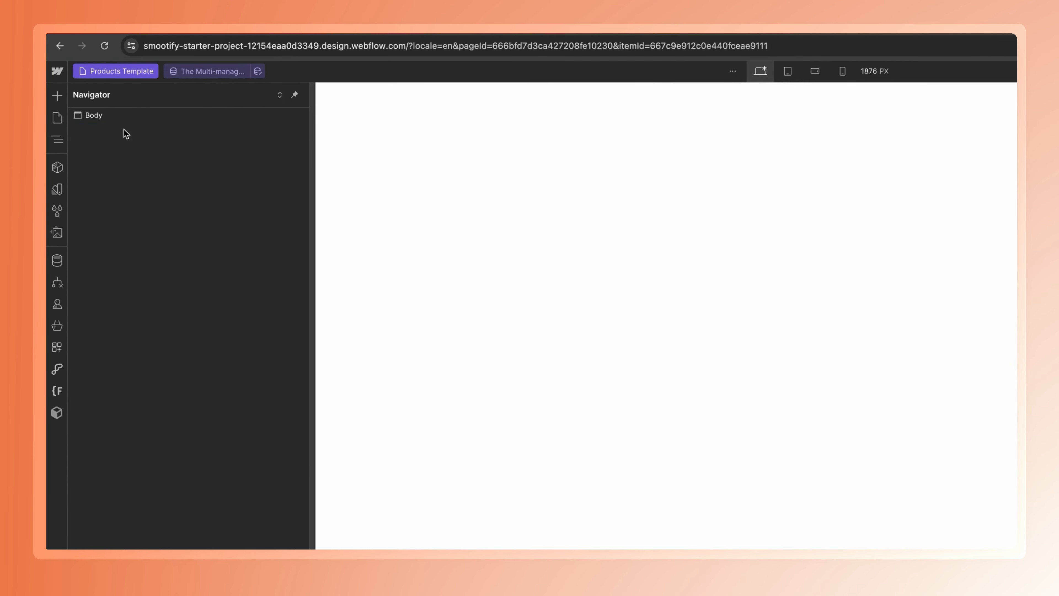
pyautogui.click(104, 117)
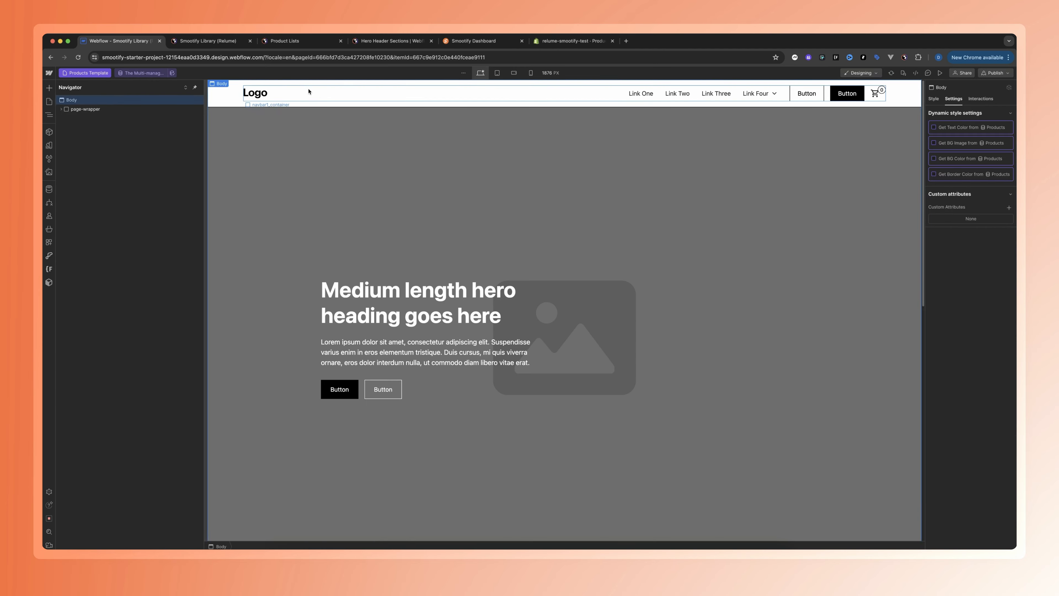
# Convert the navbar1_component on the Products Template into a reusable component named "Nav"
pyautogui.click(615, 105)
pyautogui.click(100, 137)
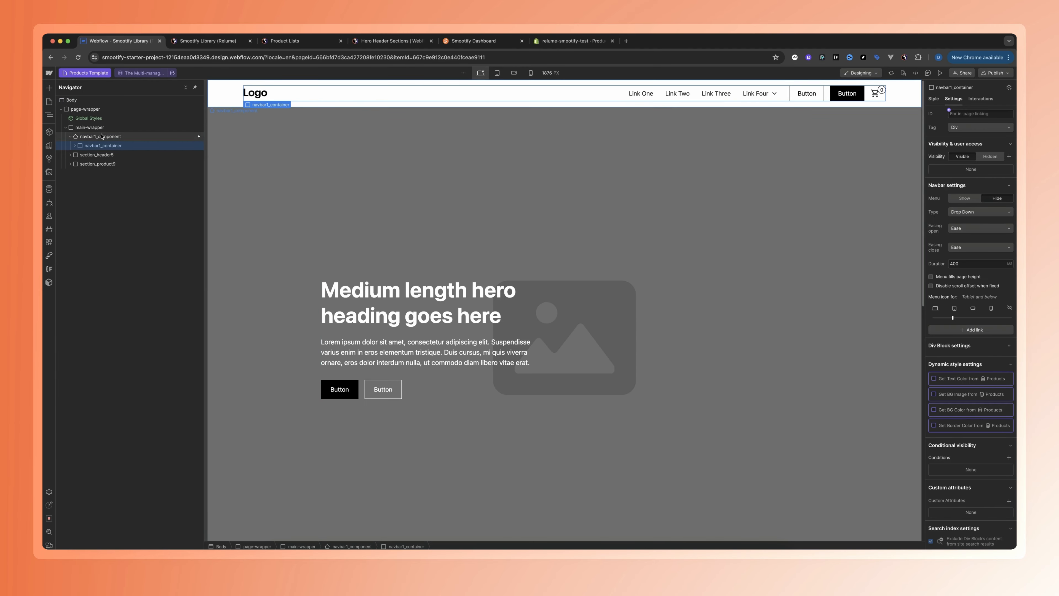
pyautogui.rightClick(109, 137)
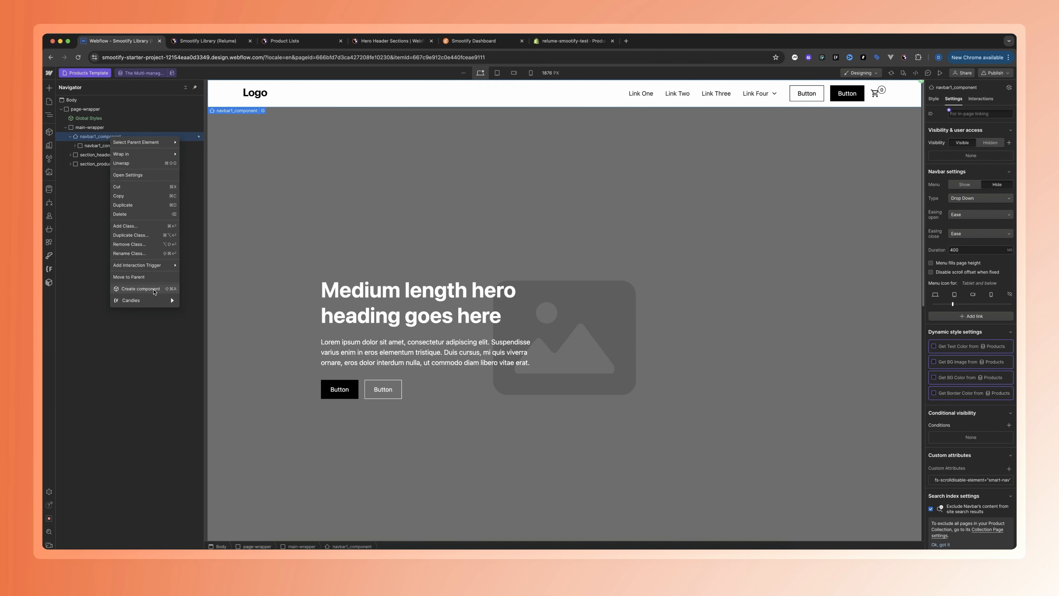
pyautogui.click(140, 289)
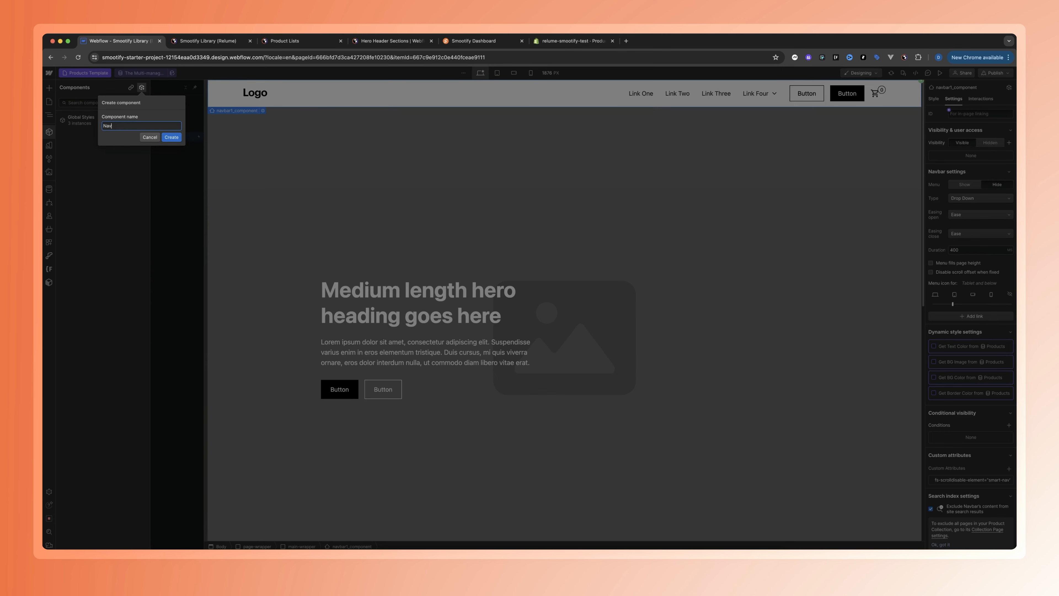
pyautogui.write('Nav')
pyautogui.press('Return')
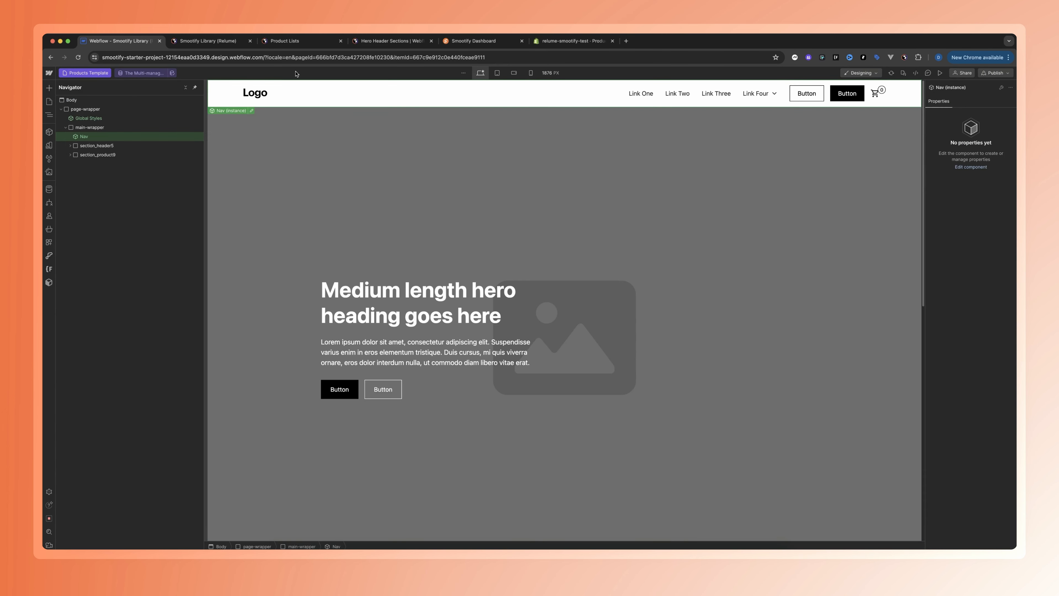
# Replace the static navbar on the Home page with the Nav component as the first element in main-wrapper
pyautogui.click(85, 74)
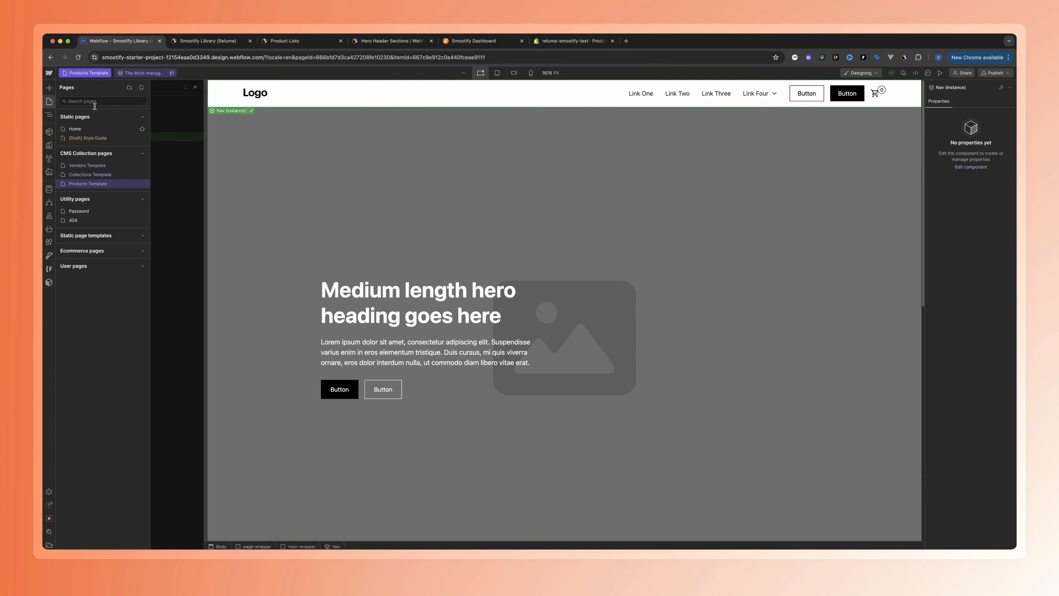
pyautogui.click(75, 129)
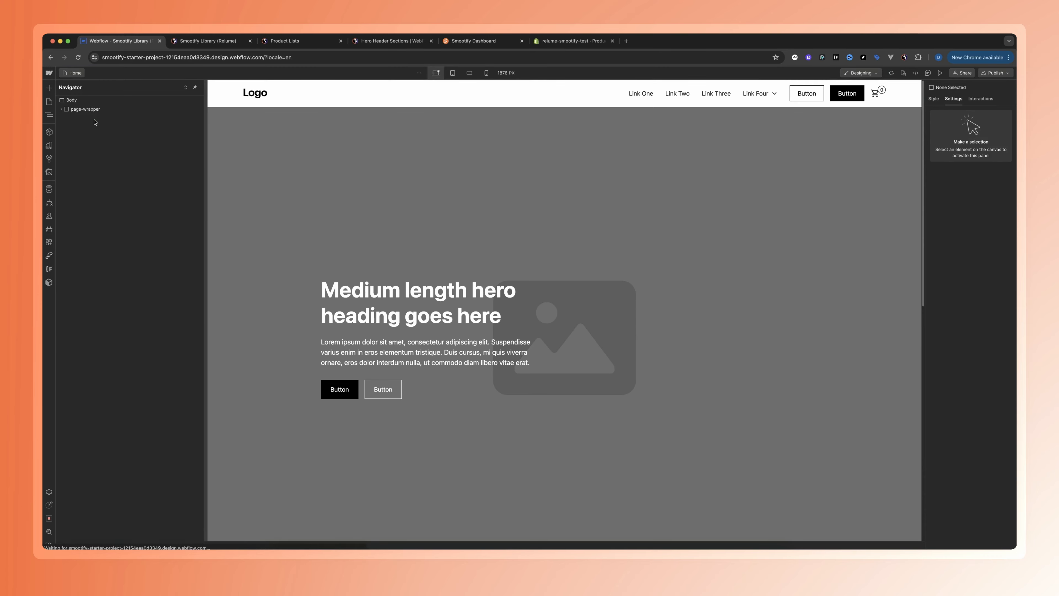
pyautogui.click(91, 137)
pyautogui.press('Delete')
pyautogui.click(82, 129)
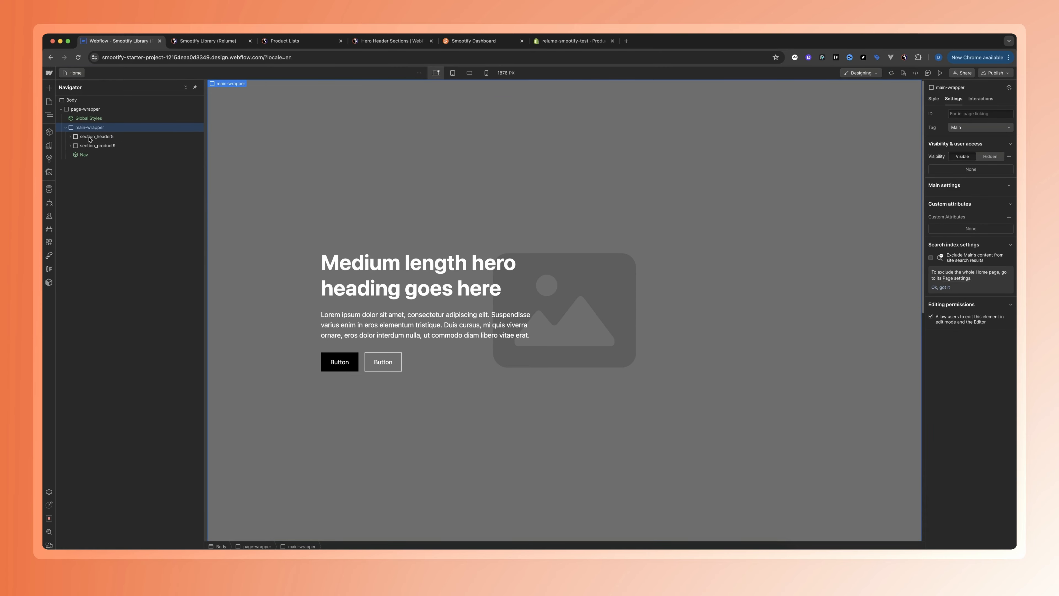
pyautogui.press('super+z')
# Delete the section_header5 and section_product9 sections from the Products Template page
pyautogui.press('p')
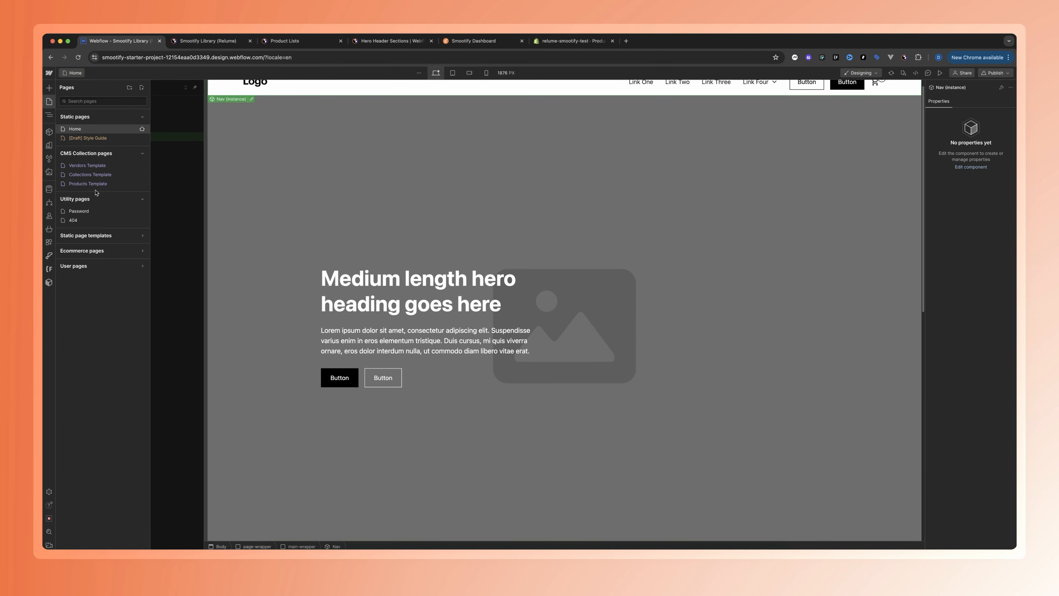
pyautogui.click(89, 184)
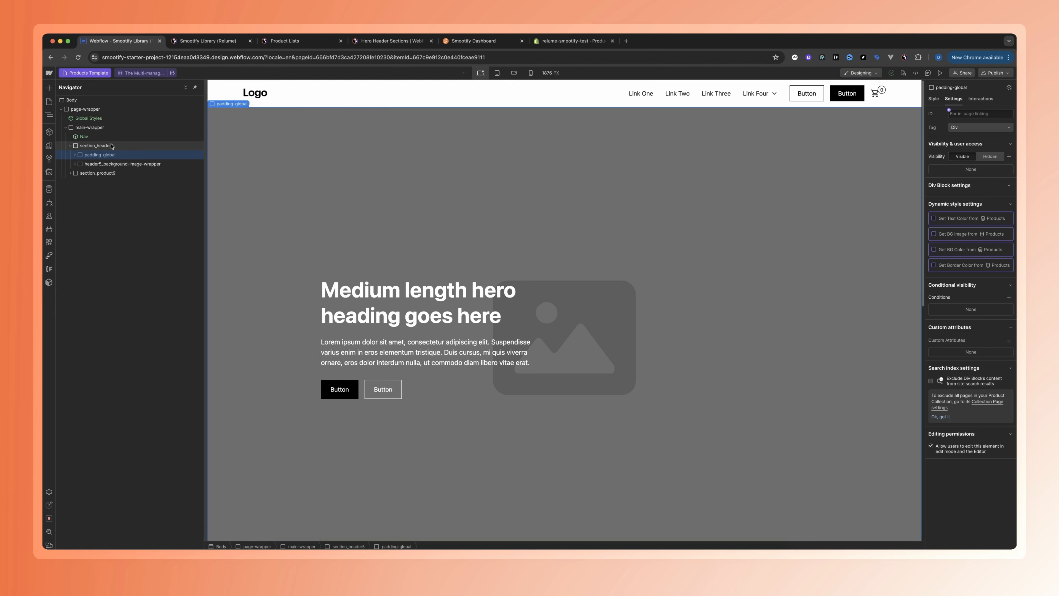
pyautogui.click(69, 147)
pyautogui.press('Delete')
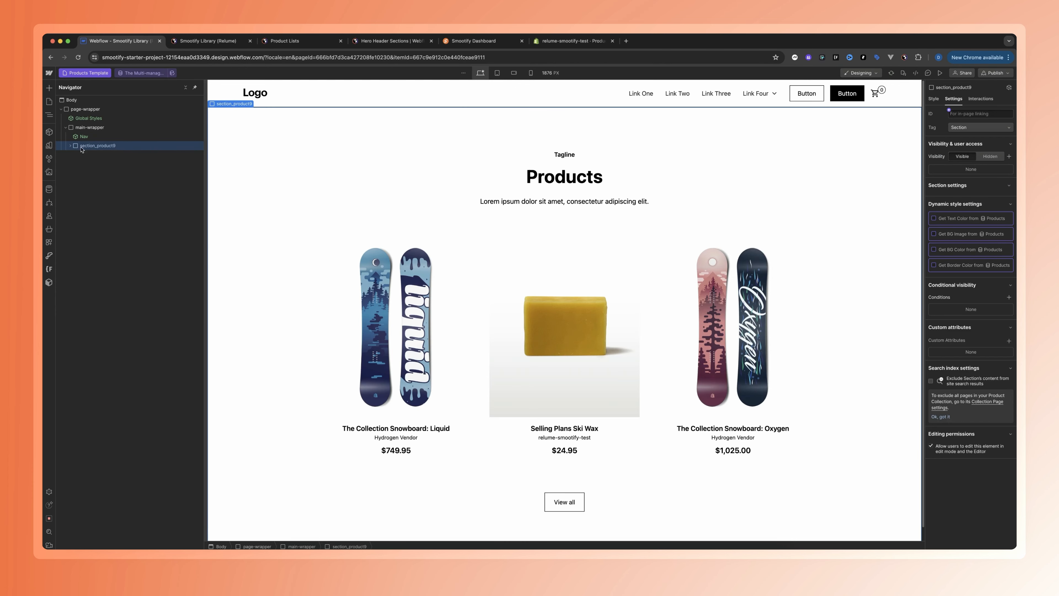
pyautogui.press('Delete')
# Copy the product-header6 section from the Smootify Product Headers folder in Relume and paste it into main-wrapper on the Webflow Products Template
pyautogui.click(288, 40)
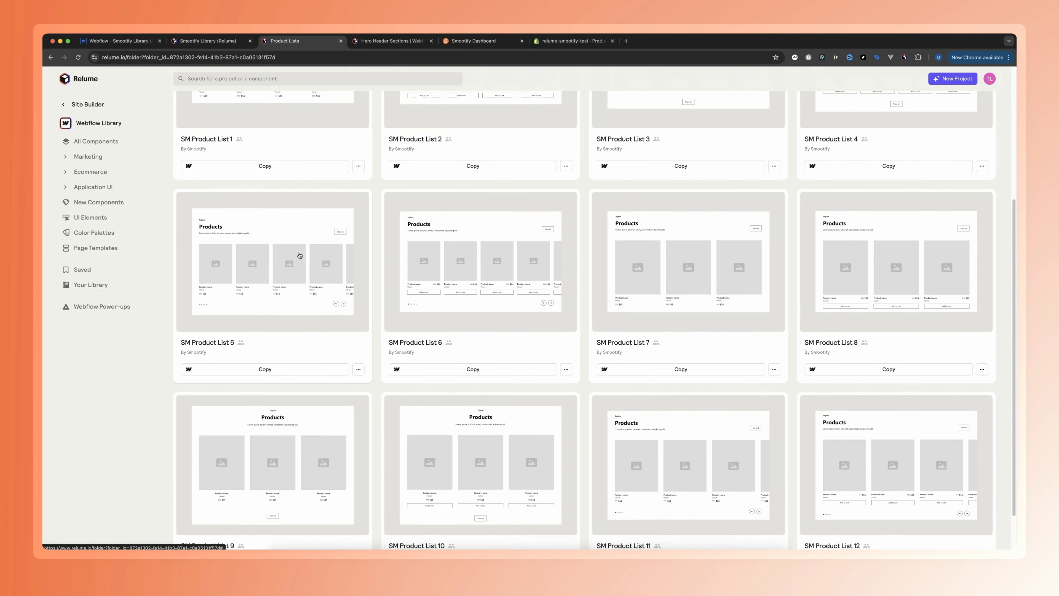
pyautogui.scroll(5, 299, 255)
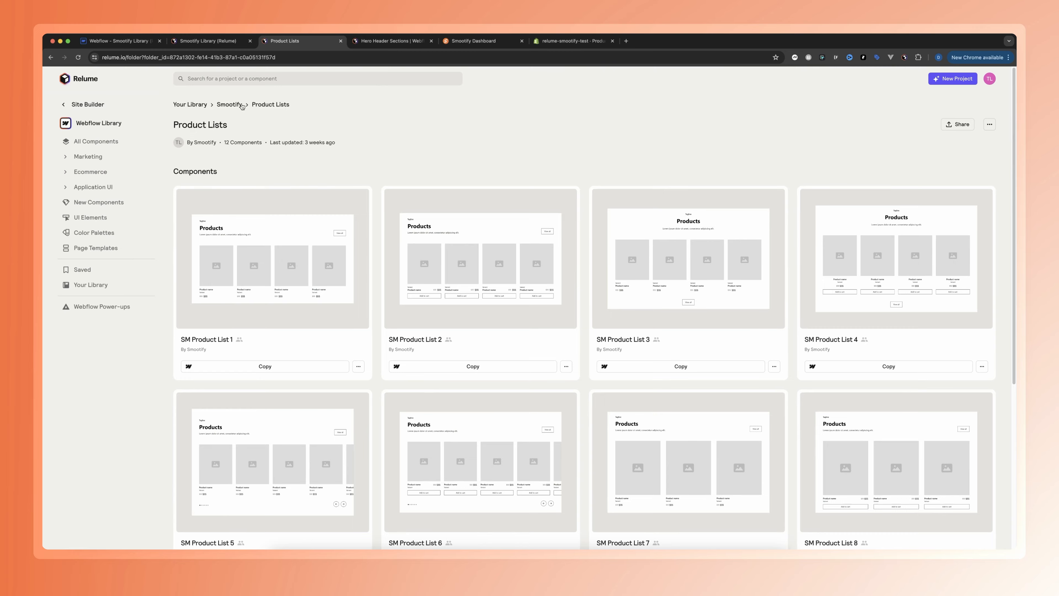
pyautogui.click(228, 104)
pyautogui.scroll(-10, 583, 293)
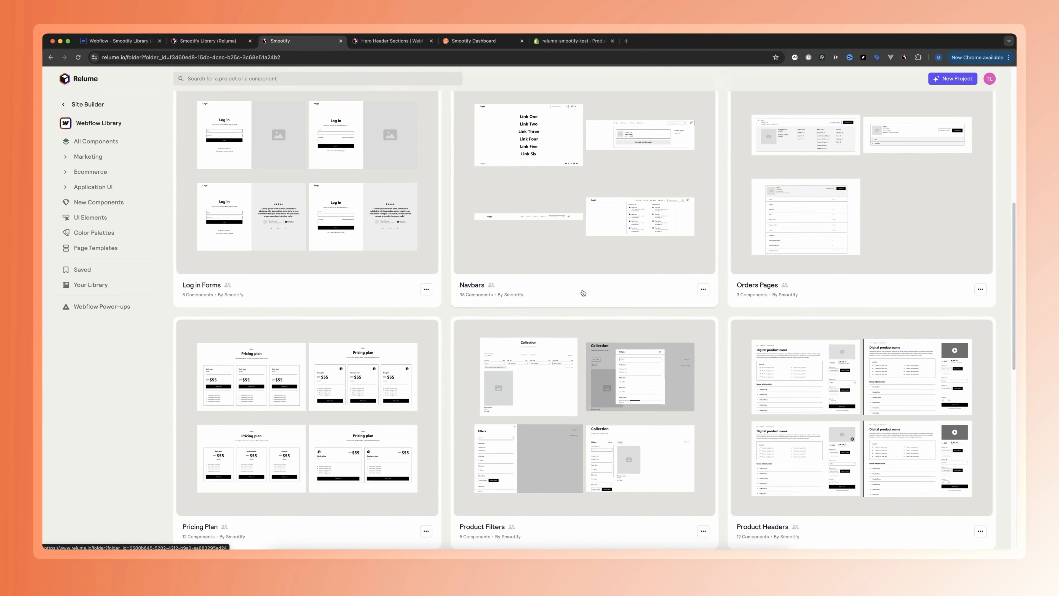
pyautogui.scroll(-3, 583, 293)
pyautogui.click(854, 330)
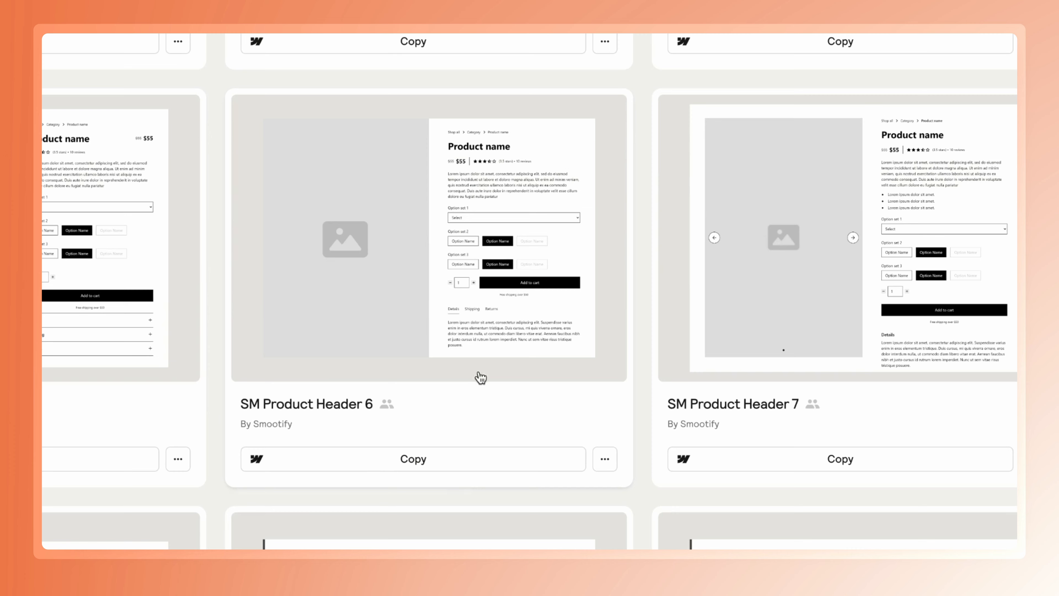
pyautogui.click(488, 379)
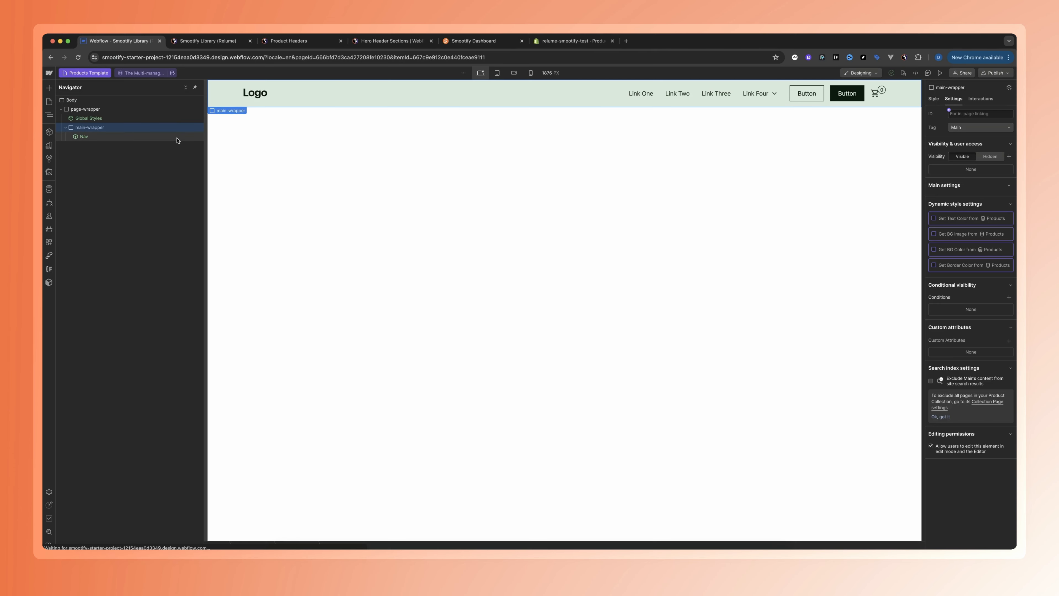
pyautogui.press('super+v')
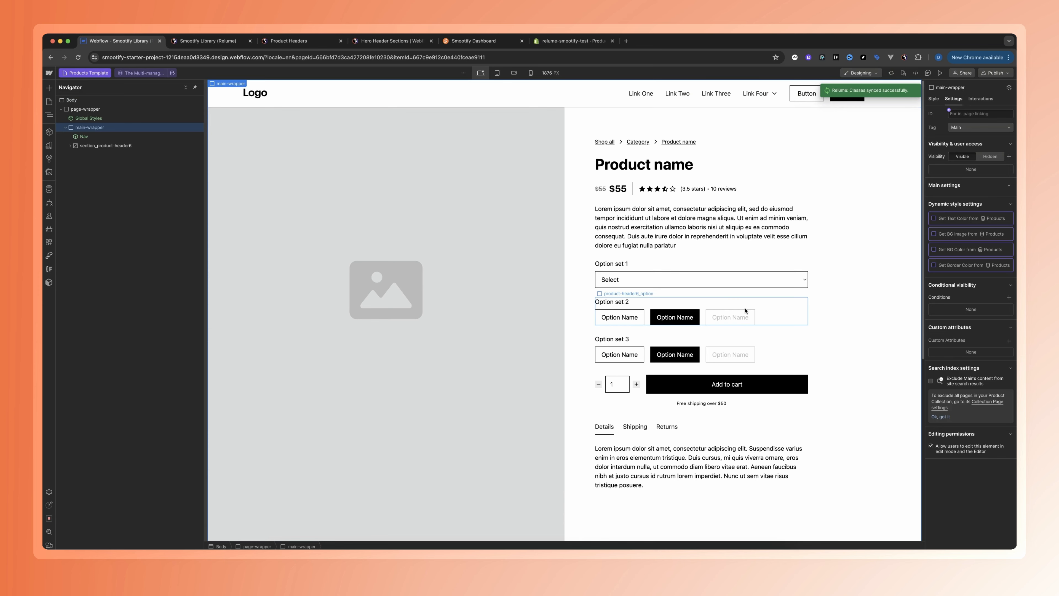
# Add a data-id attribute to section_product-header6 with its value connected to the product's Shopify ID
pyautogui.click(104, 145)
pyautogui.click(952, 259)
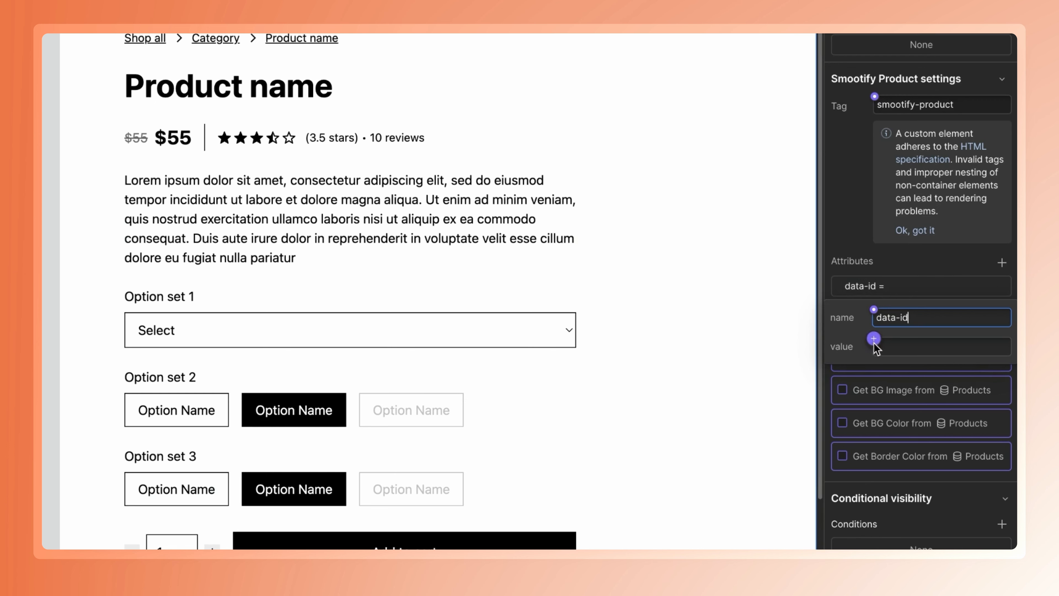
pyautogui.click(873, 339)
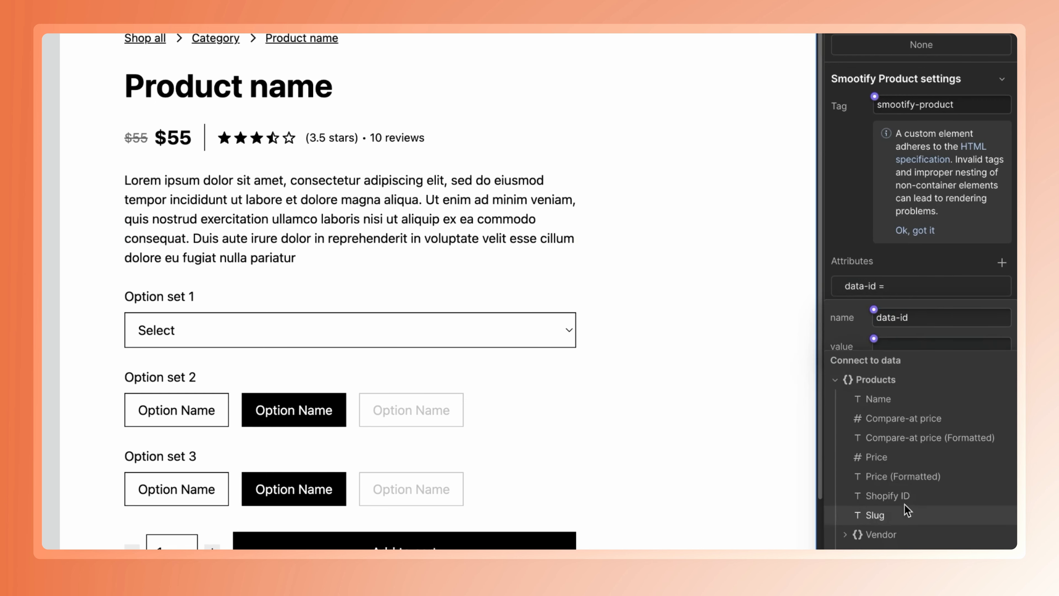
pyautogui.click(901, 495)
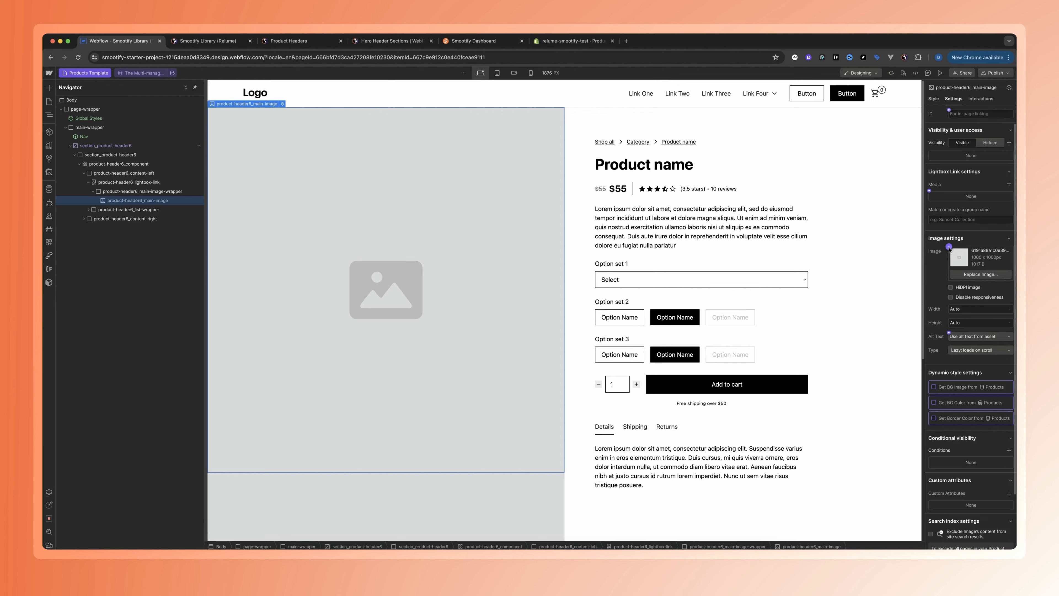
# Connect the product header's main image to the product Image field and the product name heading to Name
pyautogui.click(949, 249)
pyautogui.click(915, 280)
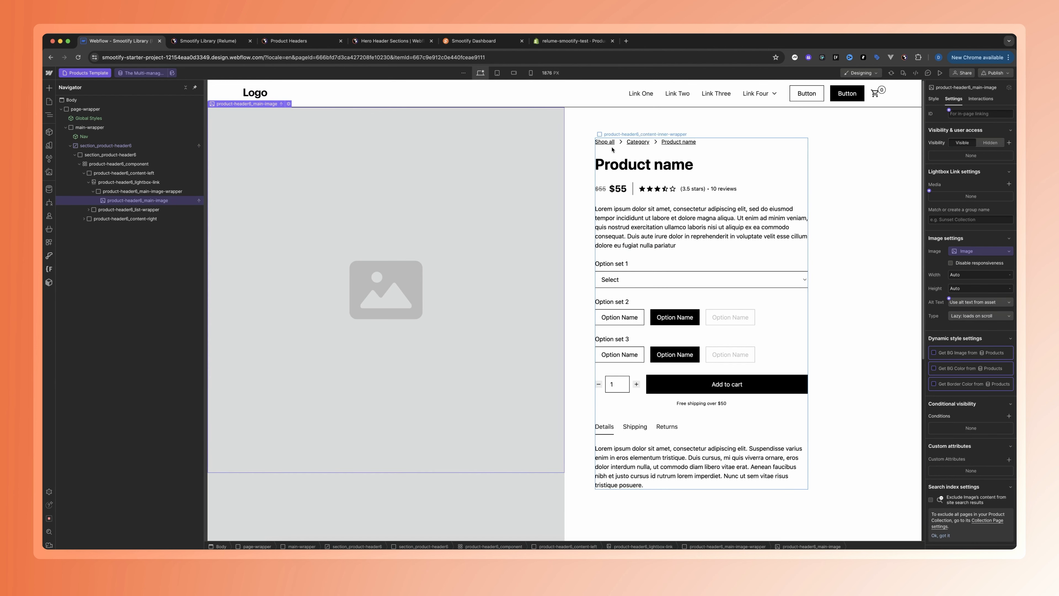
pyautogui.click(613, 164)
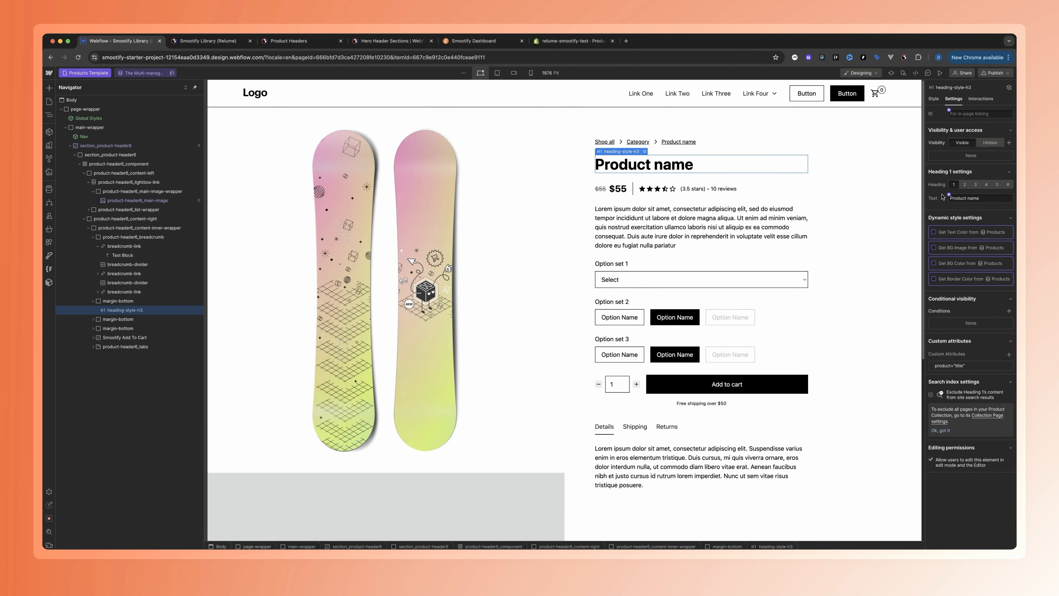
pyautogui.click(949, 194)
pyautogui.click(959, 233)
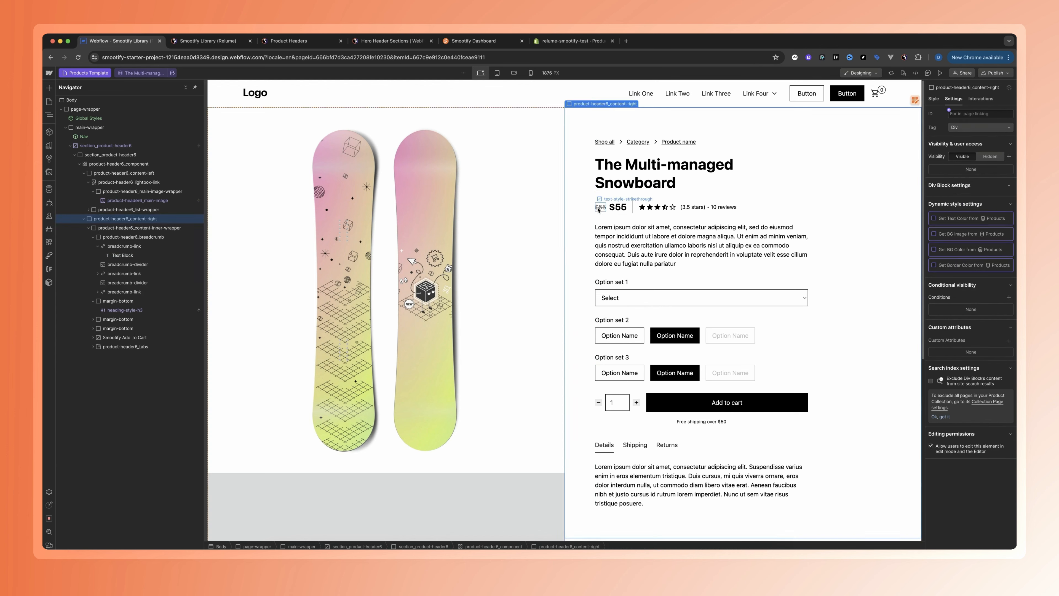
# Connect the text of both the struck-through price and the main $55 price to Compare-at price (Formatted)
pyautogui.click(599, 207)
pyautogui.click(949, 269)
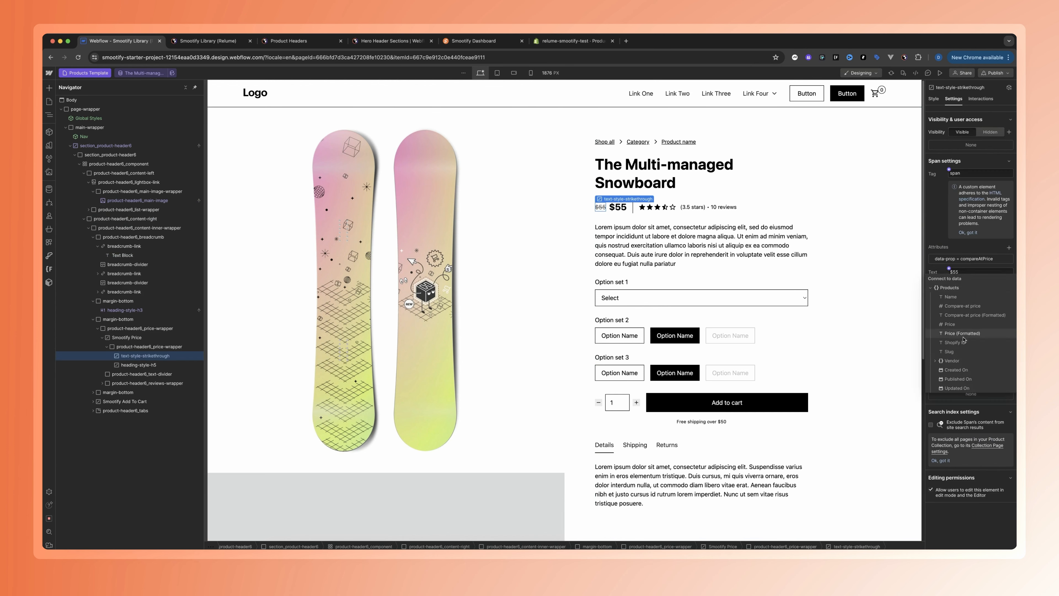
pyautogui.click(968, 316)
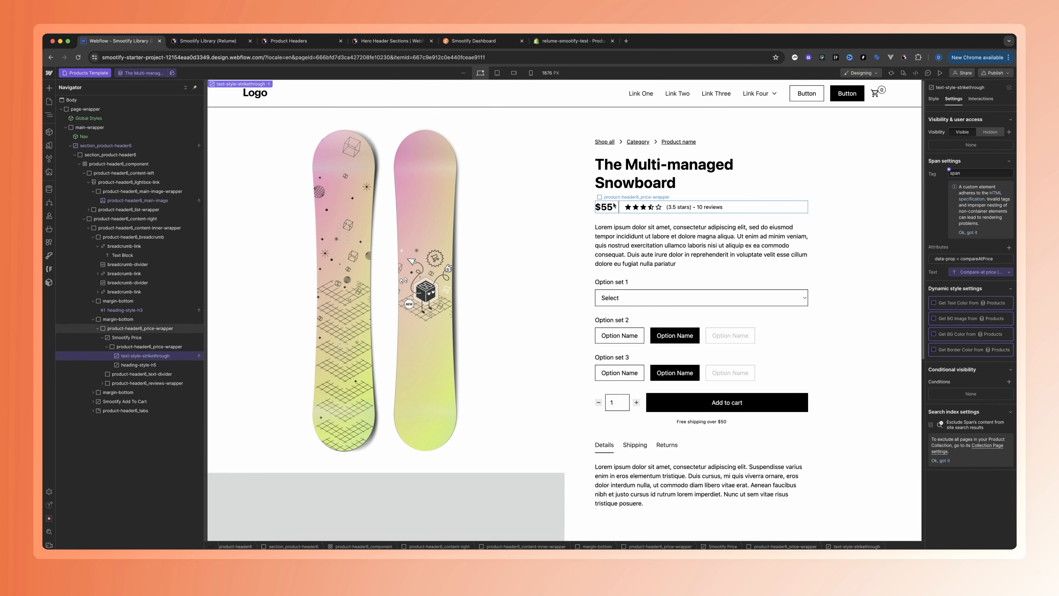
pyautogui.click(608, 207)
pyautogui.click(949, 269)
pyautogui.click(967, 315)
# Select the product description's rich text, then switch to Shopify and enter "sdfsdfsfd" as the description of The 3p Fulfilled Snowboard
pyautogui.click(688, 183)
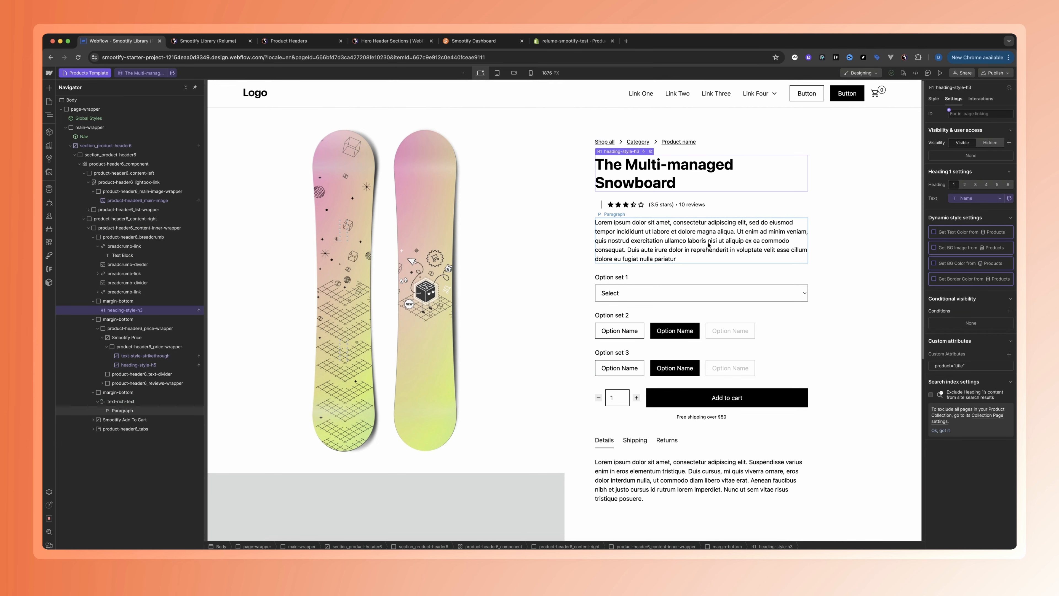
pyautogui.click(128, 406)
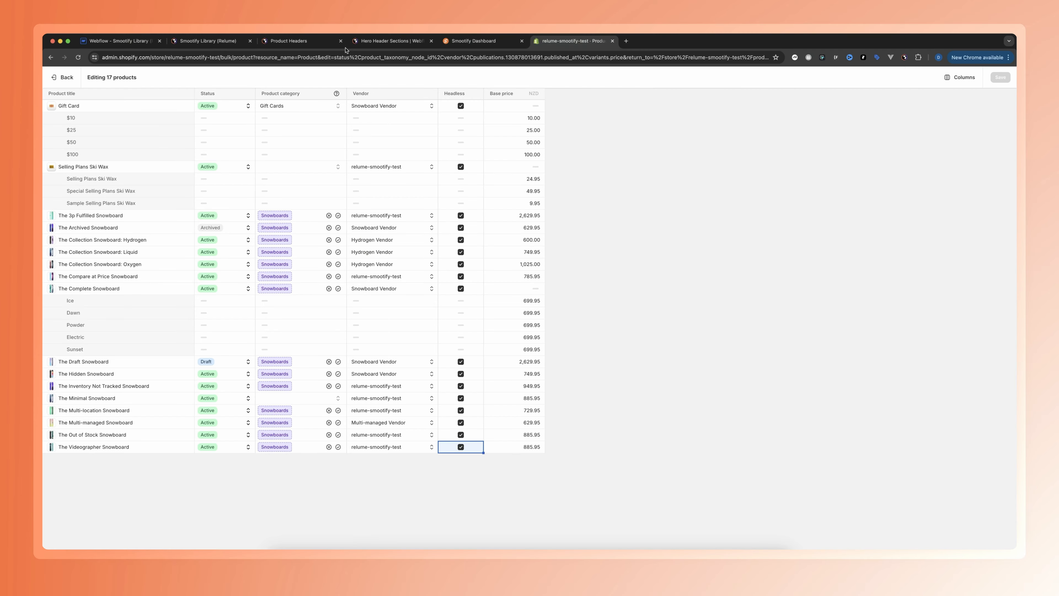
pyautogui.click(59, 77)
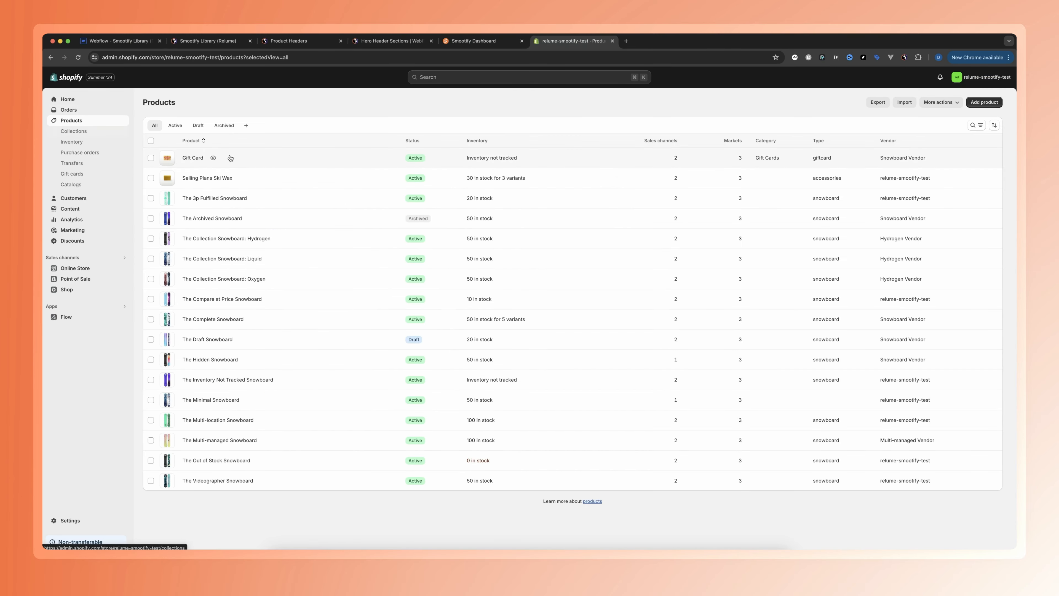
pyautogui.click(182, 197)
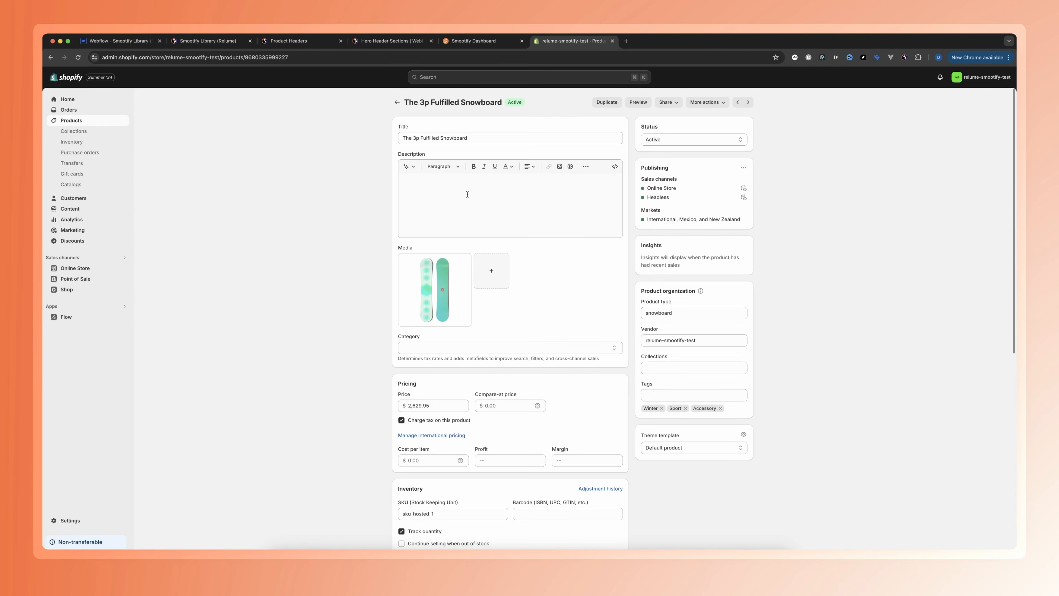
pyautogui.click(438, 186)
pyautogui.write('sdfsdfsfd')
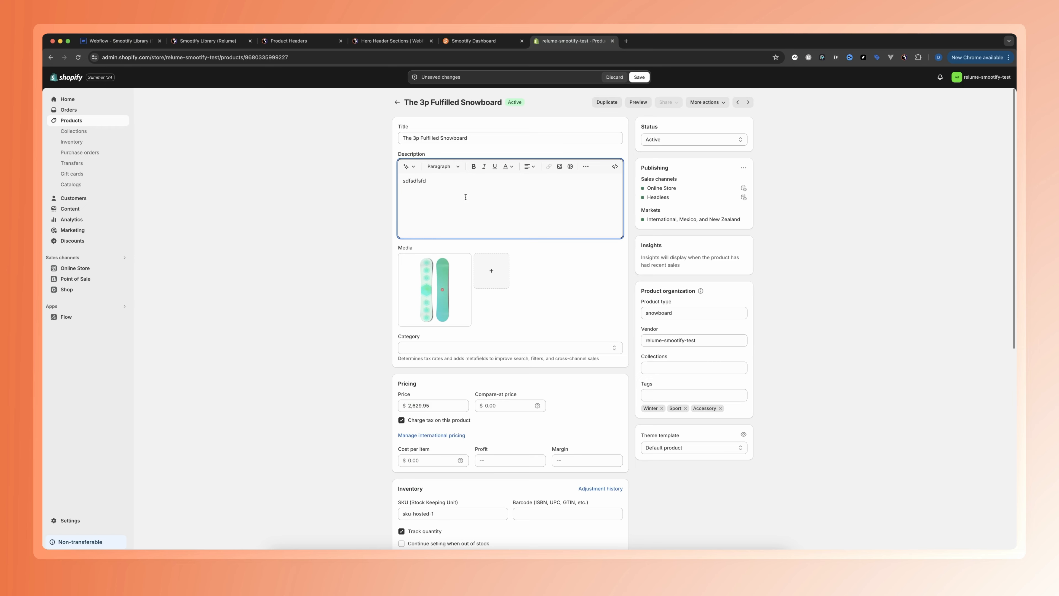
# Inspect the option sets in Webflow, then return to Shopify and give The 3p Fulfilled Snowboard a variant option "size" with value "blue"
pyautogui.click(126, 41)
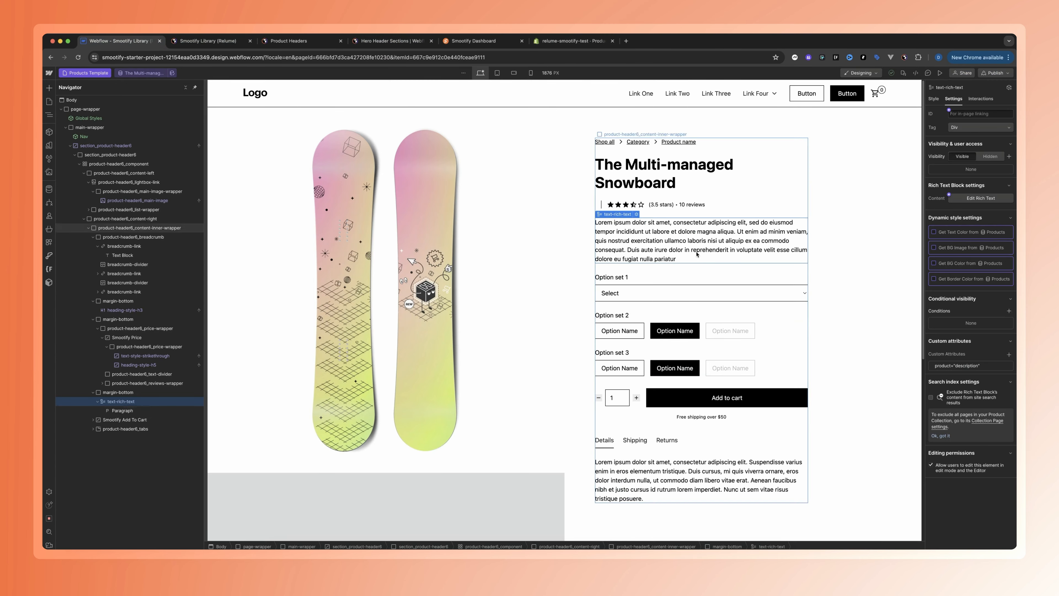
pyautogui.click(708, 284)
pyautogui.click(635, 316)
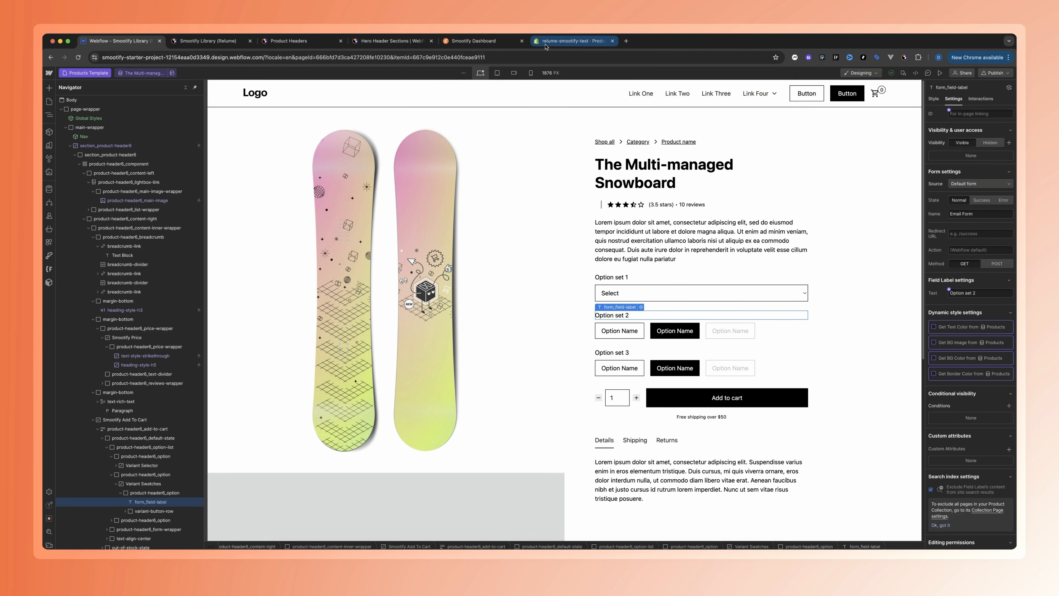
pyautogui.click(571, 41)
pyautogui.scroll(-10, 458, 316)
pyautogui.scroll(-5, 488, 405)
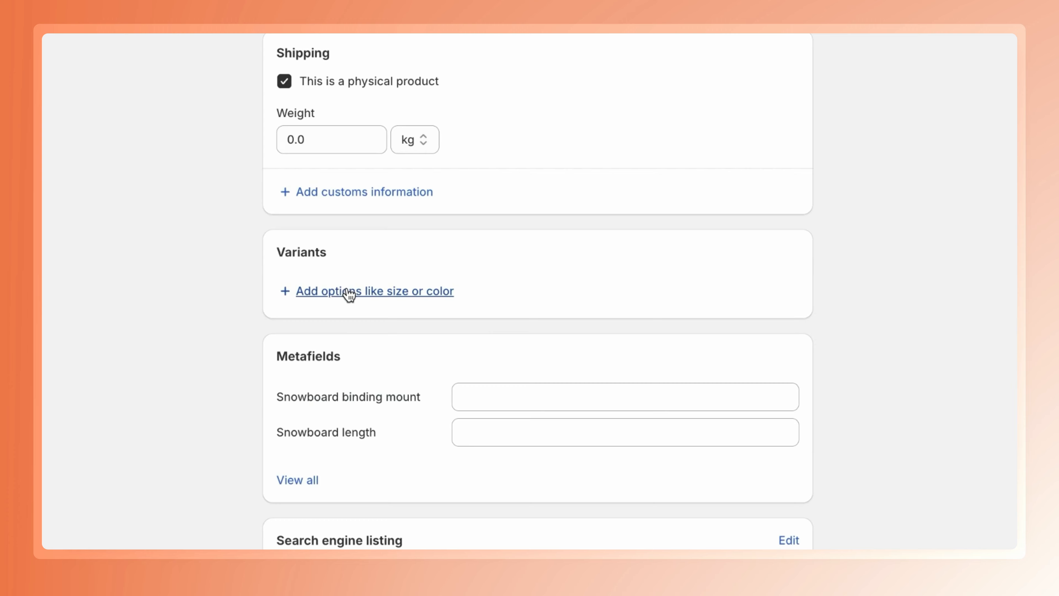
pyautogui.click(349, 292)
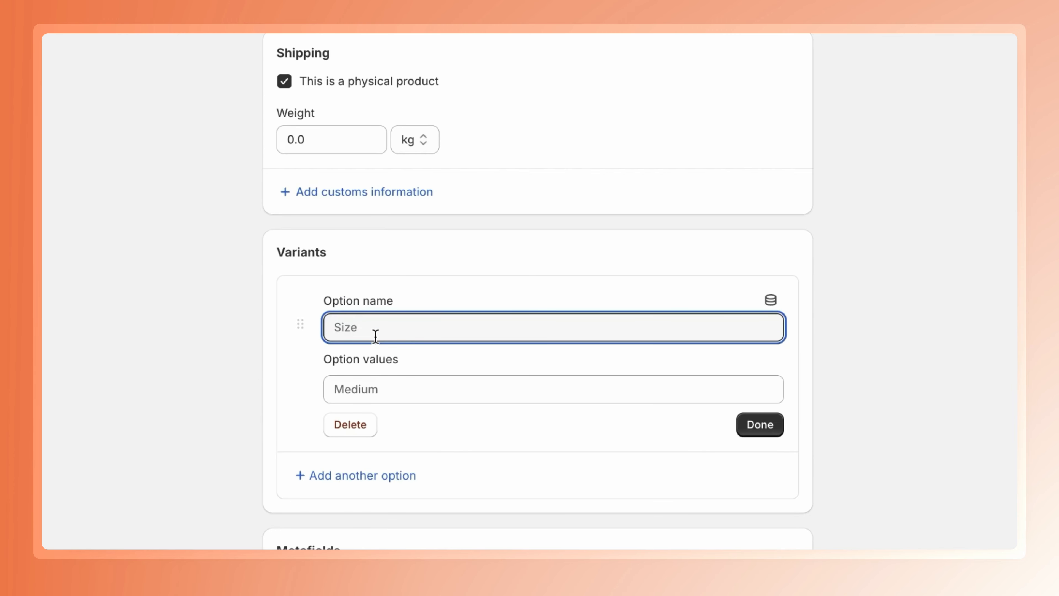
pyautogui.write('size')
pyautogui.press('Tab')
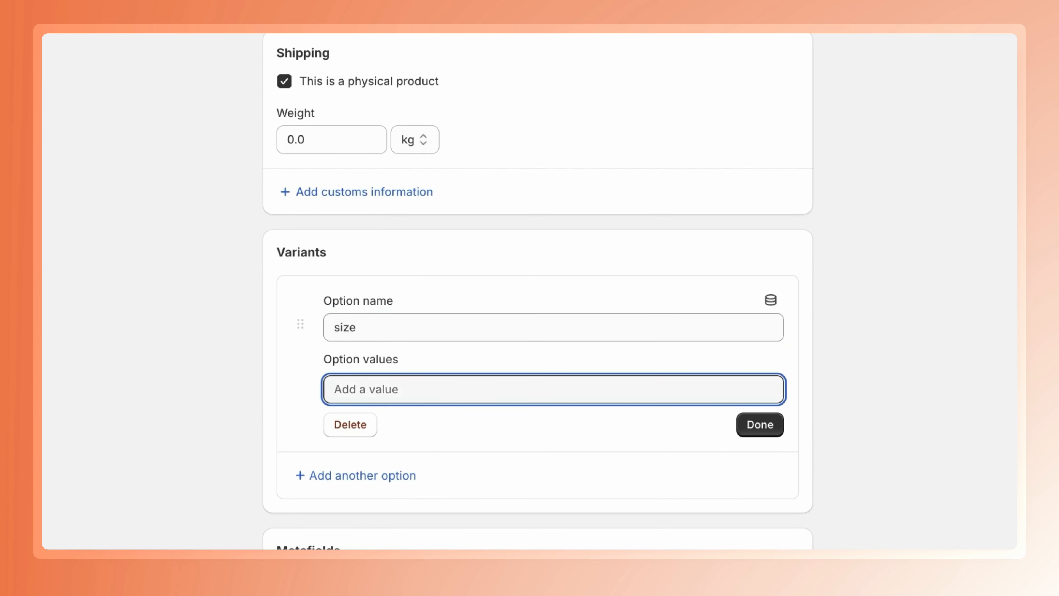
pyautogui.write('blue')
pyautogui.click(760, 456)
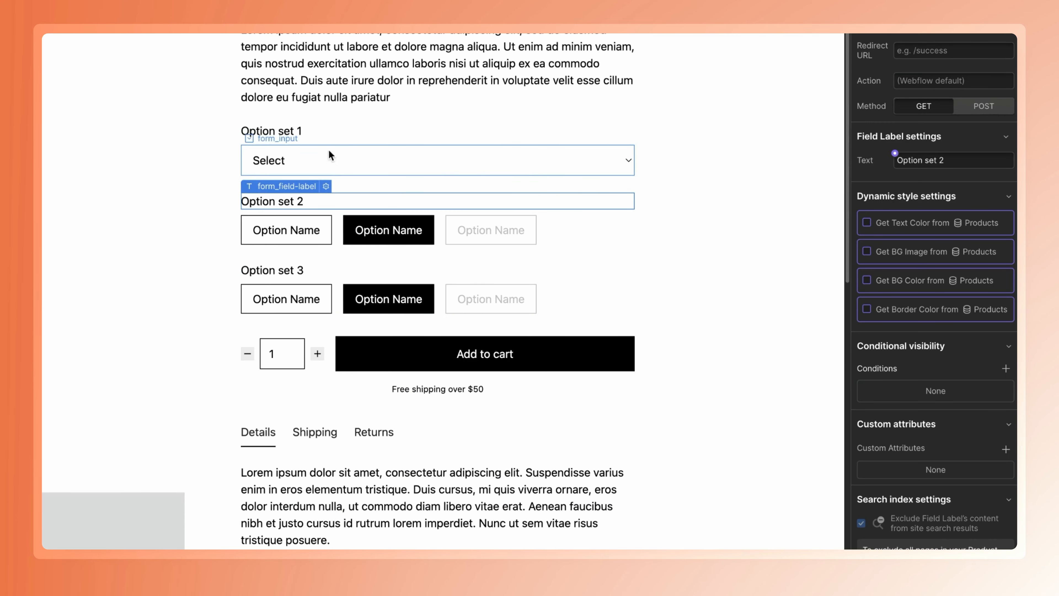
# Inspect the Option set 1 Variant Selector in Webflow and publish the site
pyautogui.click(429, 133)
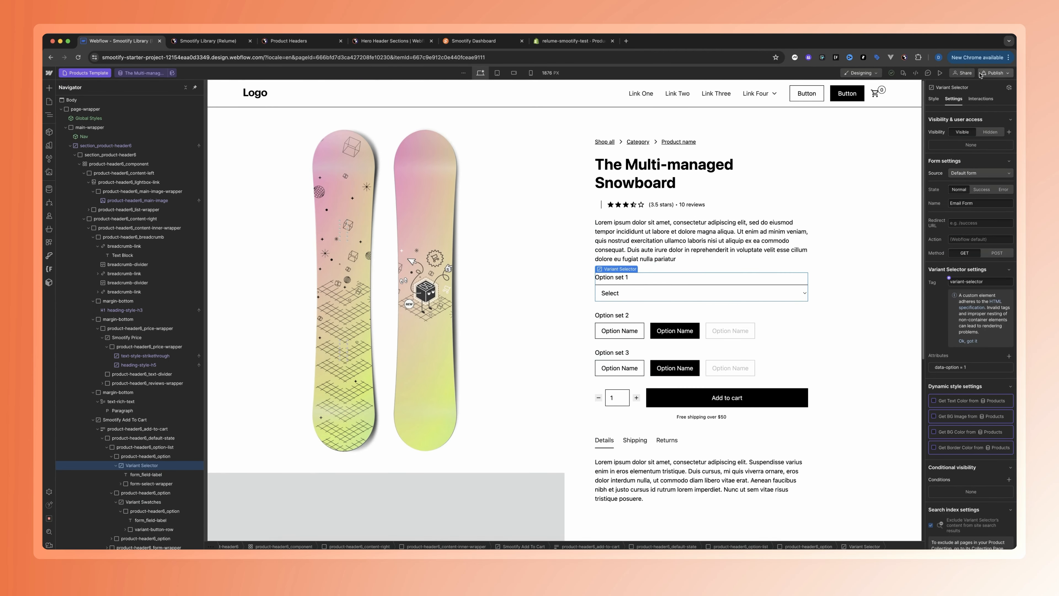
pyautogui.click(996, 73)
pyautogui.click(935, 196)
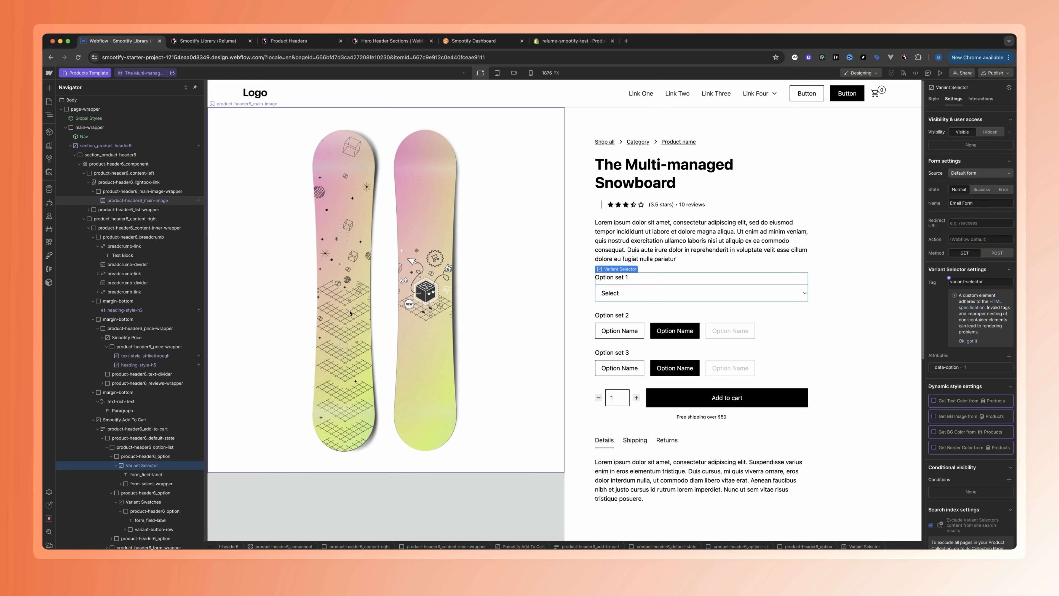
# Create a new blank static page named "Cart"
pyautogui.press('a')
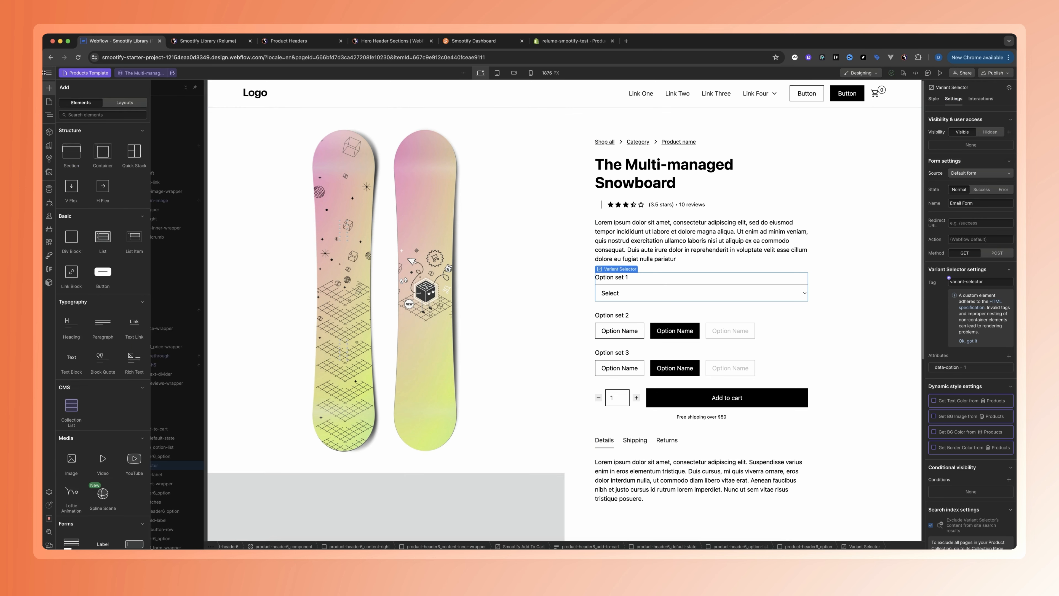
pyautogui.press('p')
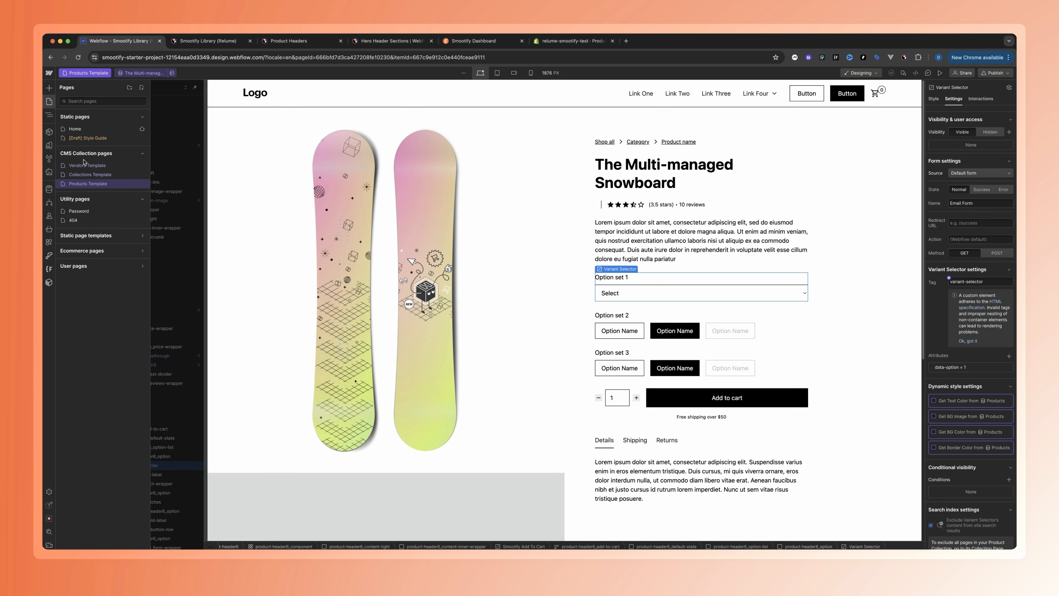
pyautogui.click(141, 87)
pyautogui.click(164, 100)
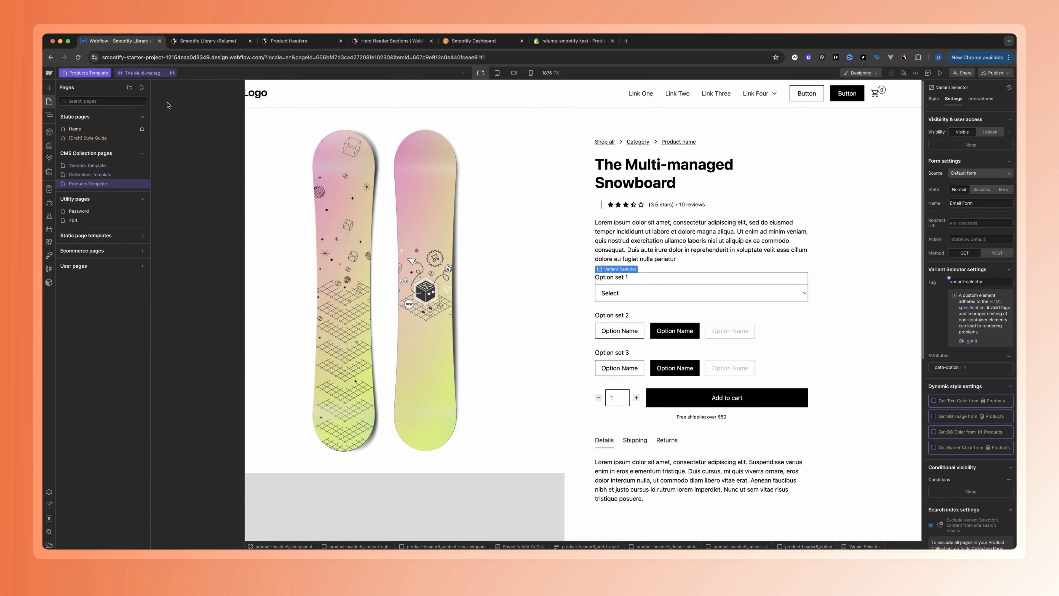
pyautogui.click(187, 129)
pyautogui.press('super+a')
pyautogui.write('Cart')
pyautogui.press('Return')
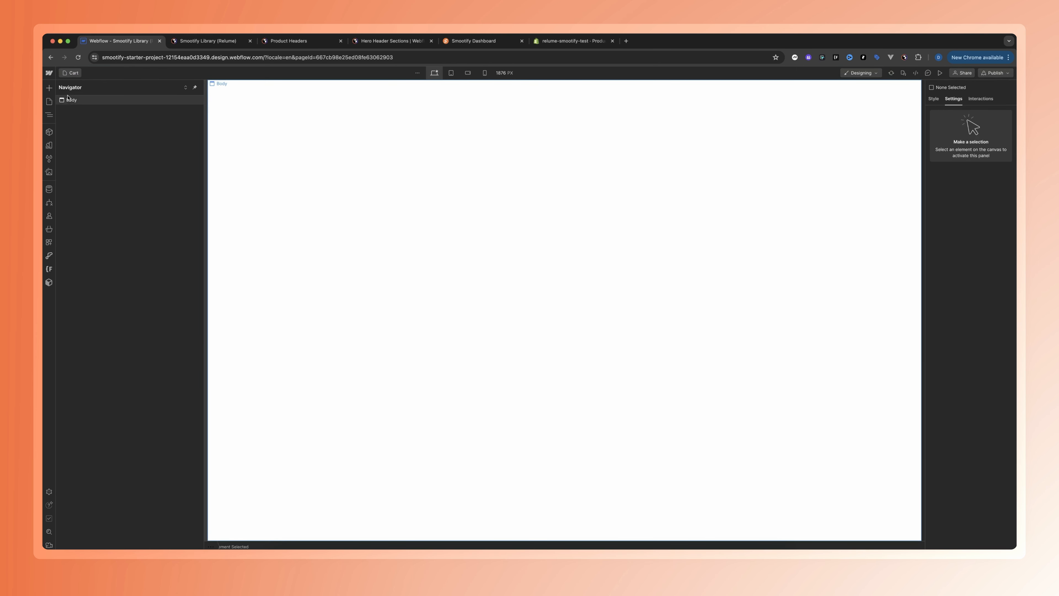
# Copy the Home page's page-wrapper into the Cart page body and delete its section_header5 and section_product9 sections
pyautogui.click(73, 73)
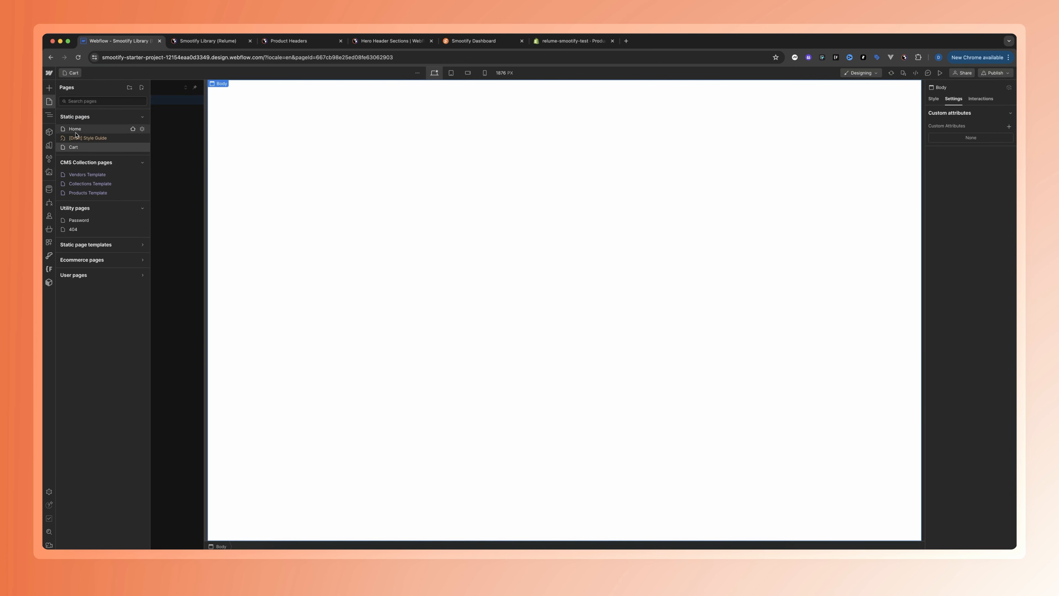
pyautogui.click(110, 121)
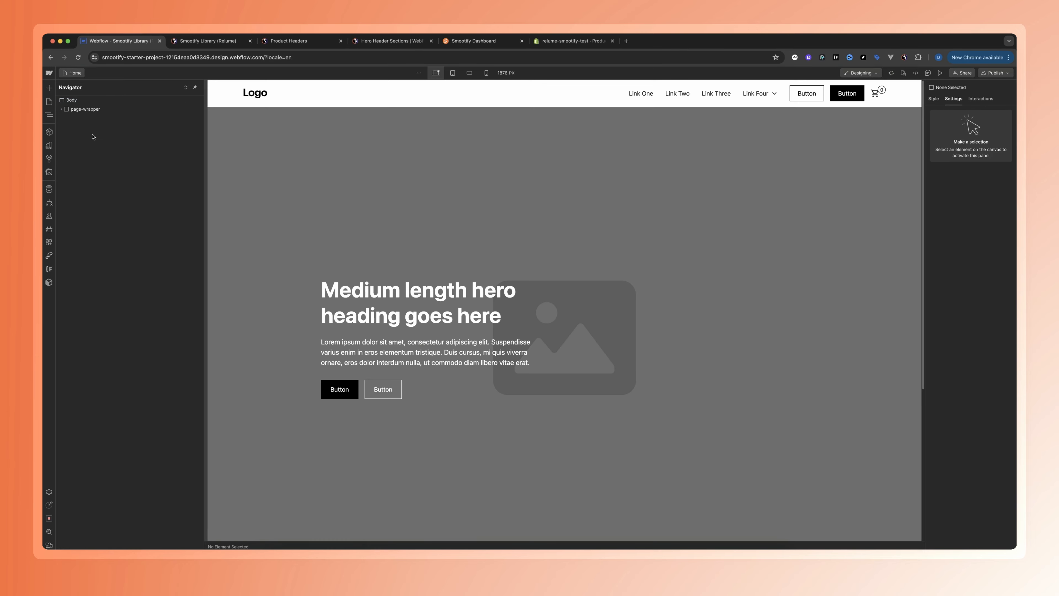
pyautogui.click(75, 109)
pyautogui.press('p')
pyautogui.click(74, 148)
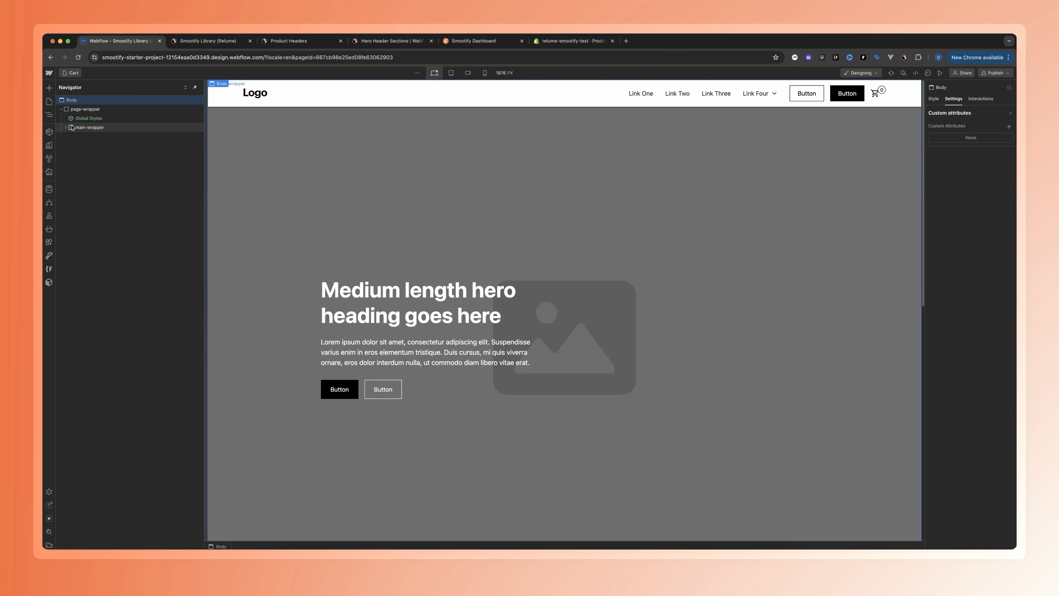
pyautogui.click(66, 127)
pyautogui.click(96, 145)
pyautogui.click(98, 154)
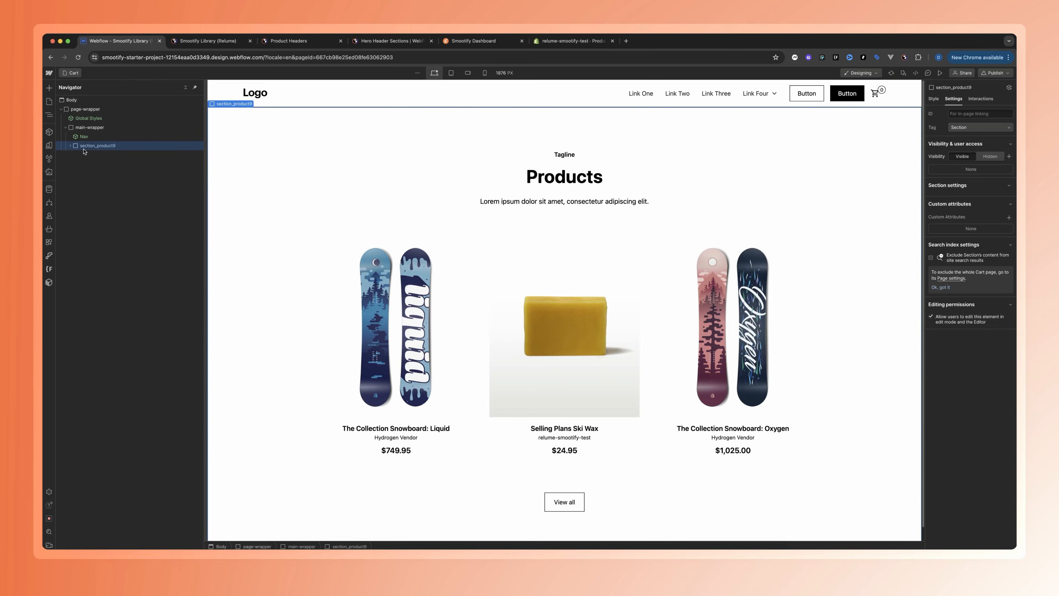
# Copy SM Cart Page 1 from Relume's Smootify Cart Pages folder and paste it into main-wrapper on the Webflow Cart page
pyautogui.click(289, 40)
pyautogui.click(224, 101)
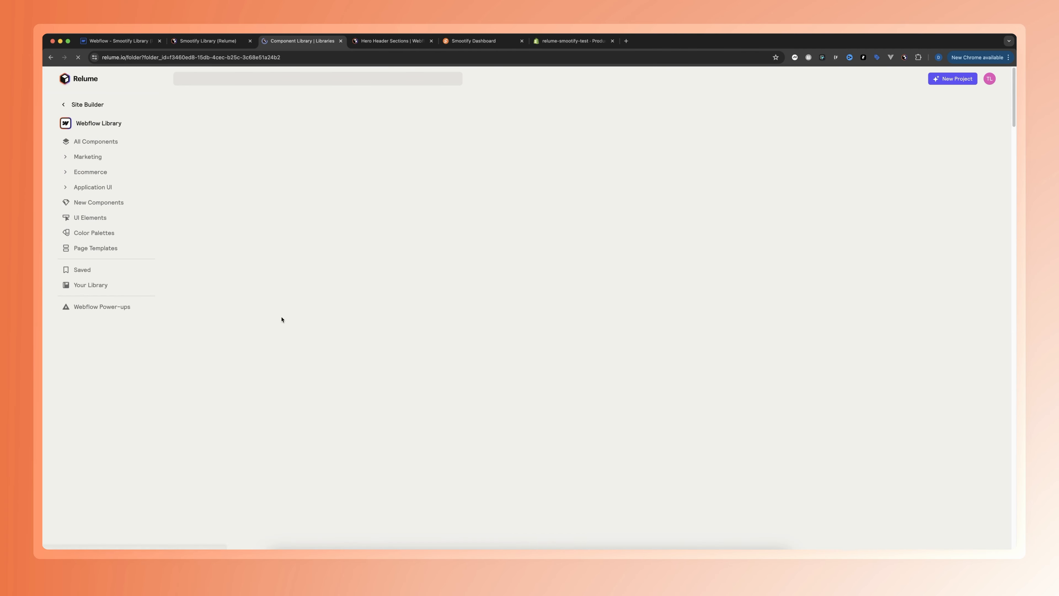
pyautogui.scroll(-2, 569, 161)
pyautogui.scroll(-1, 578, 149)
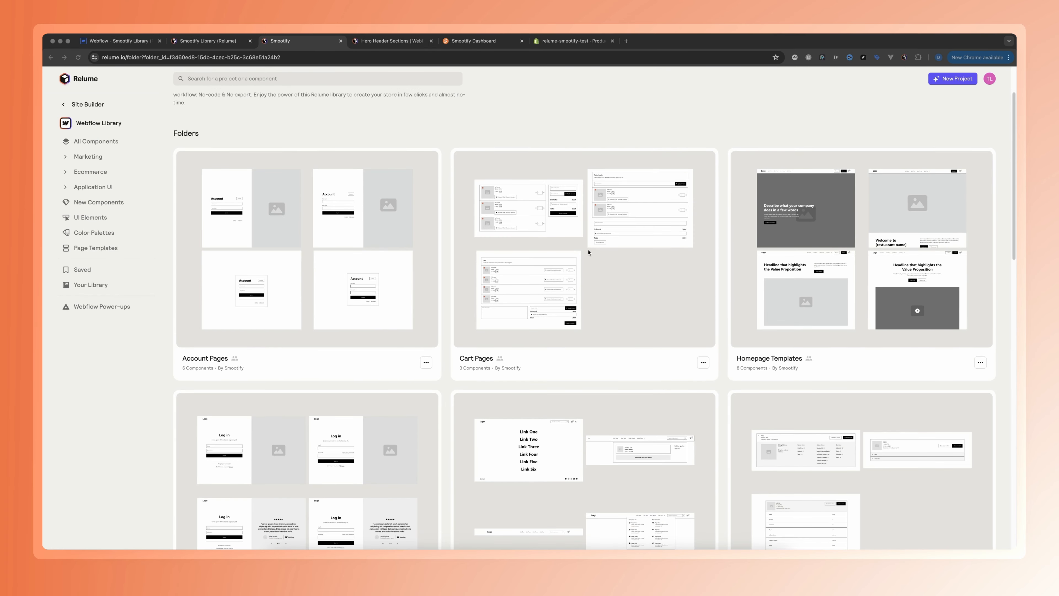
pyautogui.click(619, 286)
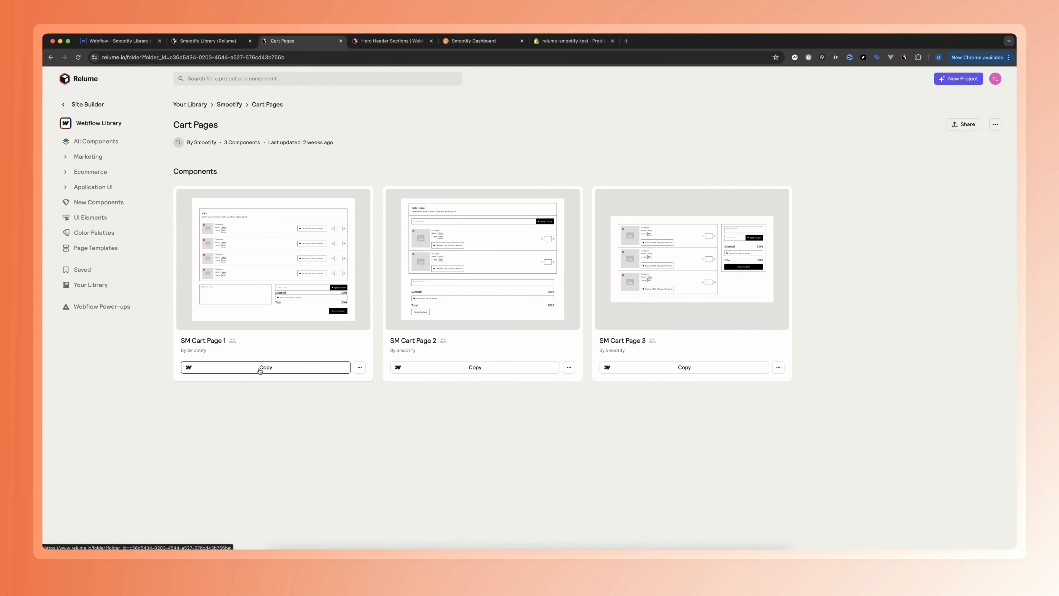
pyautogui.press('super+1')
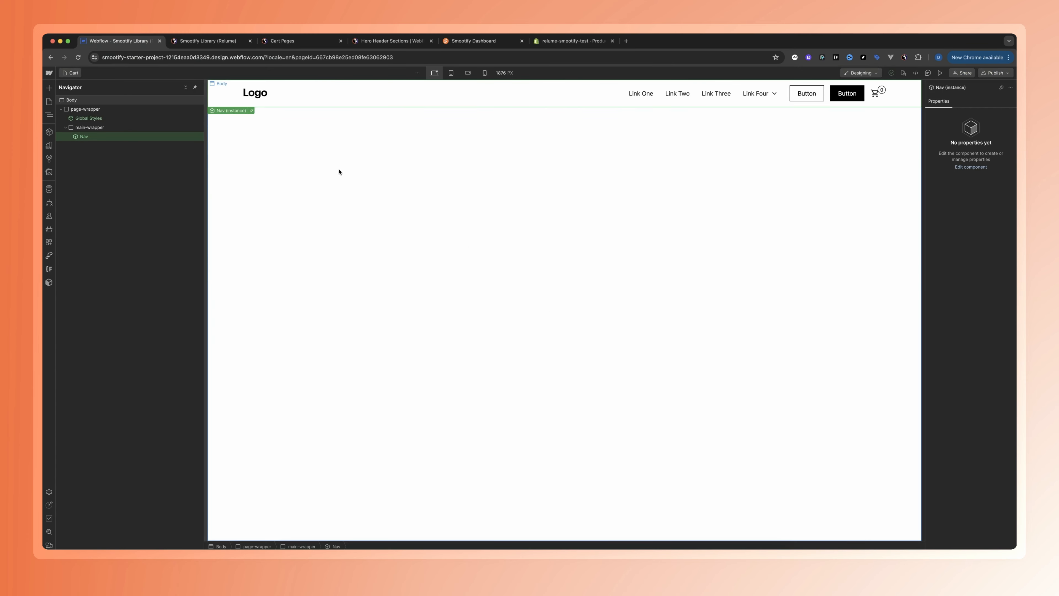
pyautogui.click(83, 129)
pyautogui.press('super+v')
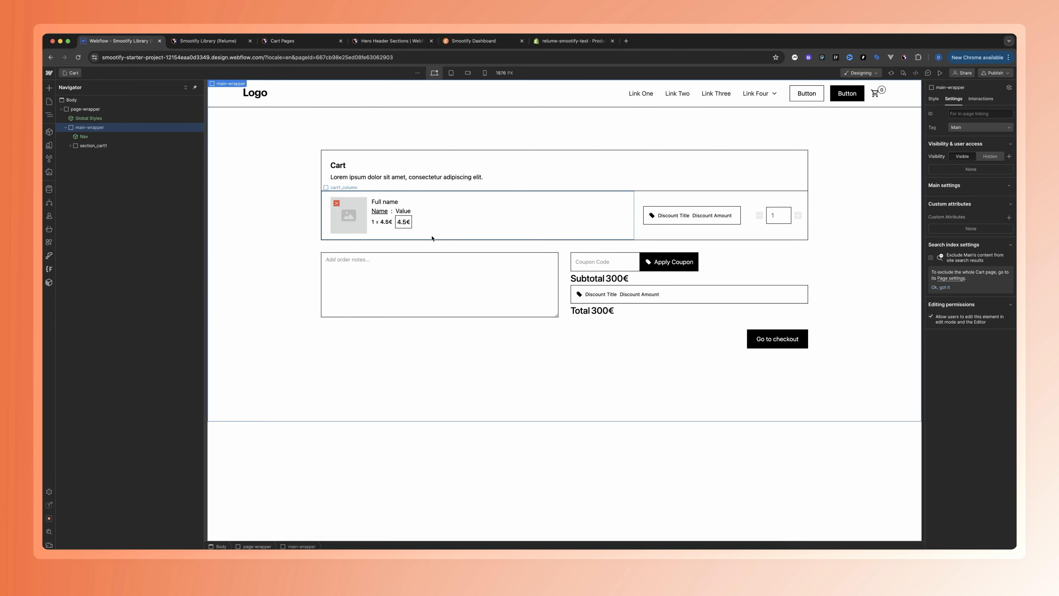
# Publish the site to staging and open the Selling Plans Ski Wax product from the live home page
pyautogui.click(994, 74)
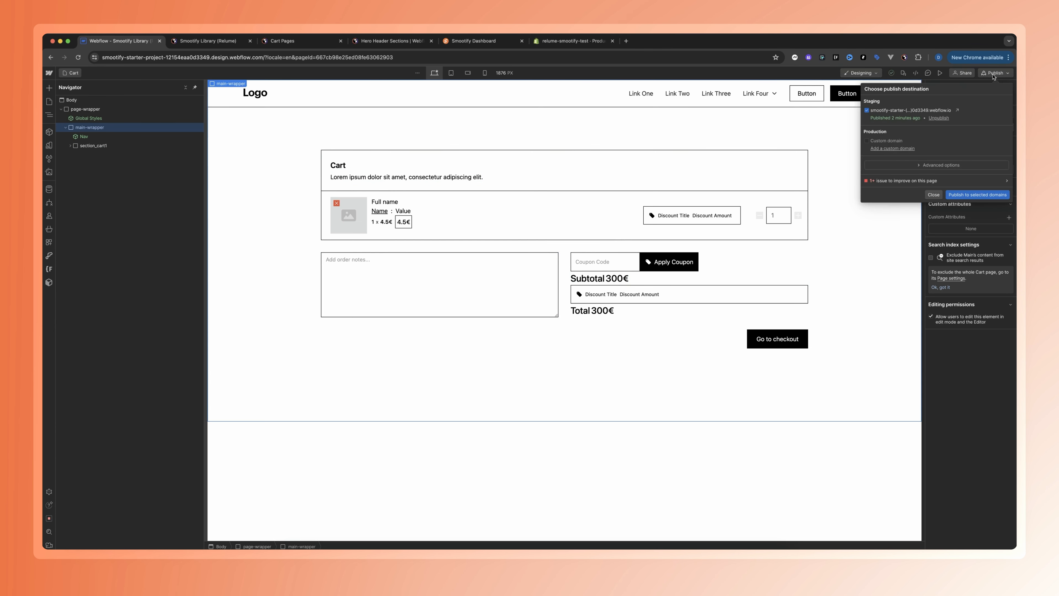
pyautogui.click(946, 110)
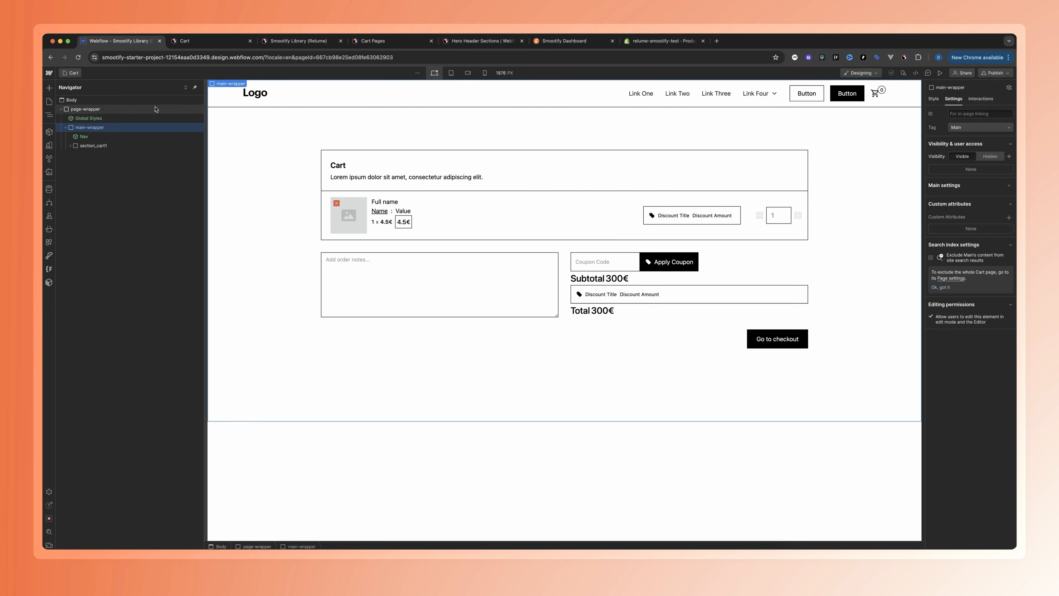
pyautogui.click(209, 41)
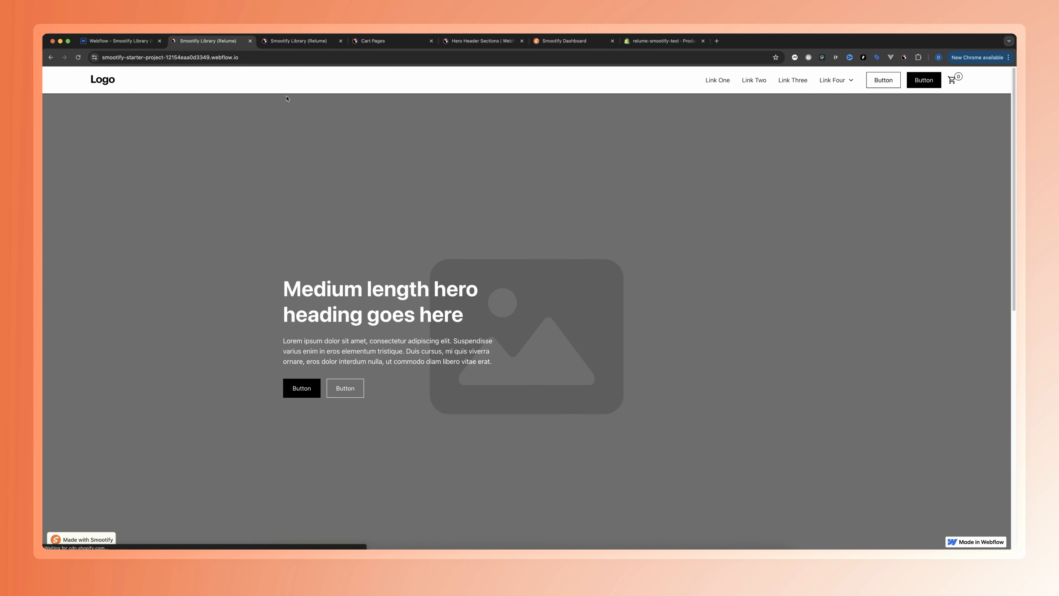
pyautogui.scroll(-10, 390, 230)
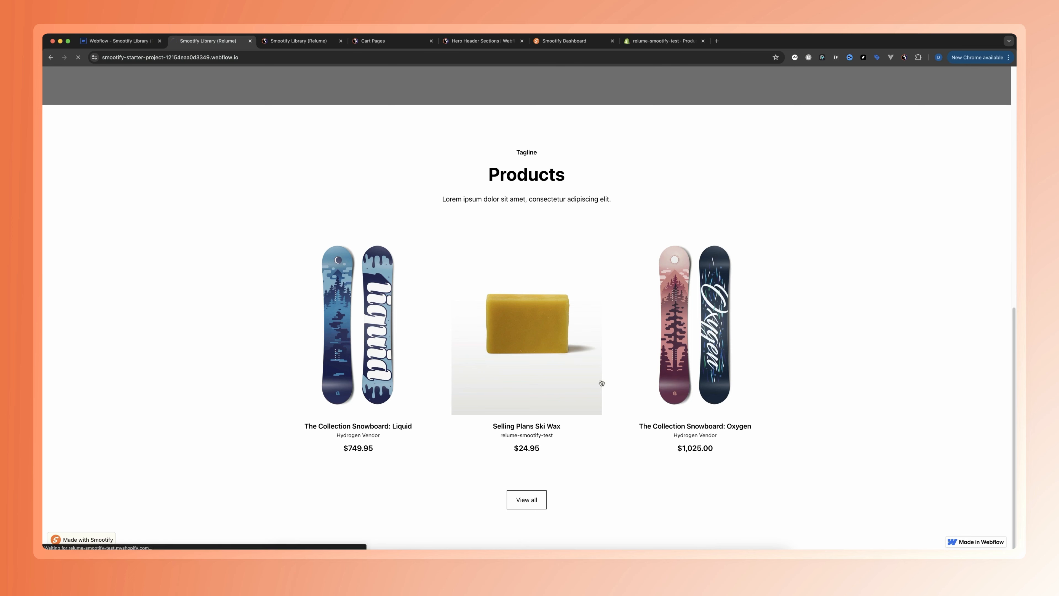
pyautogui.click(476, 256)
# Add the Special Selling Plans Ski Wax variant to the cart and remove The Collection Snowboard: Hydrogen from the mini cart
pyautogui.click(665, 216)
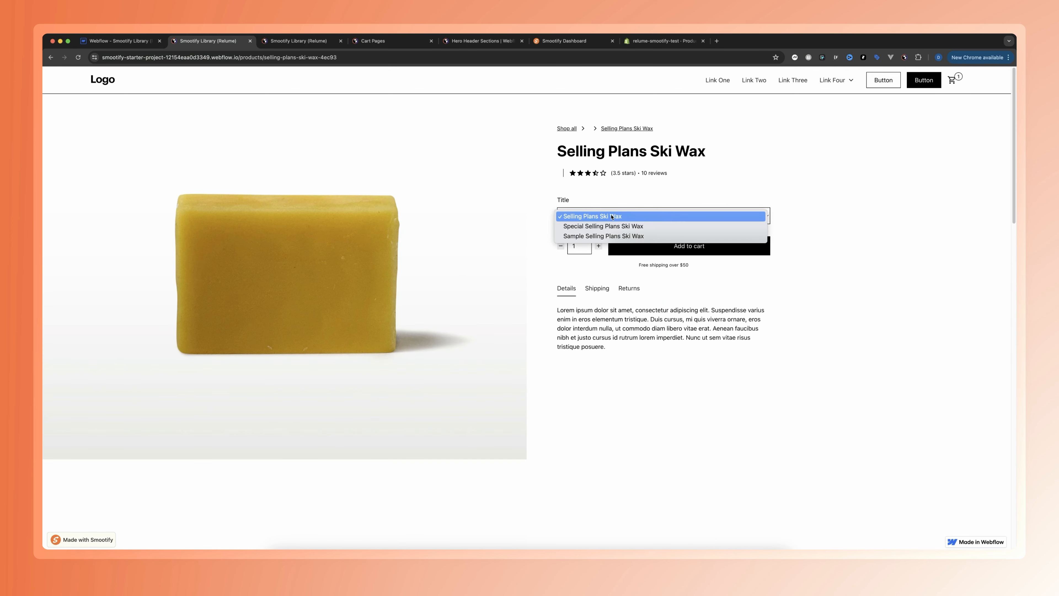
pyautogui.click(634, 225)
pyautogui.click(630, 215)
pyautogui.click(618, 226)
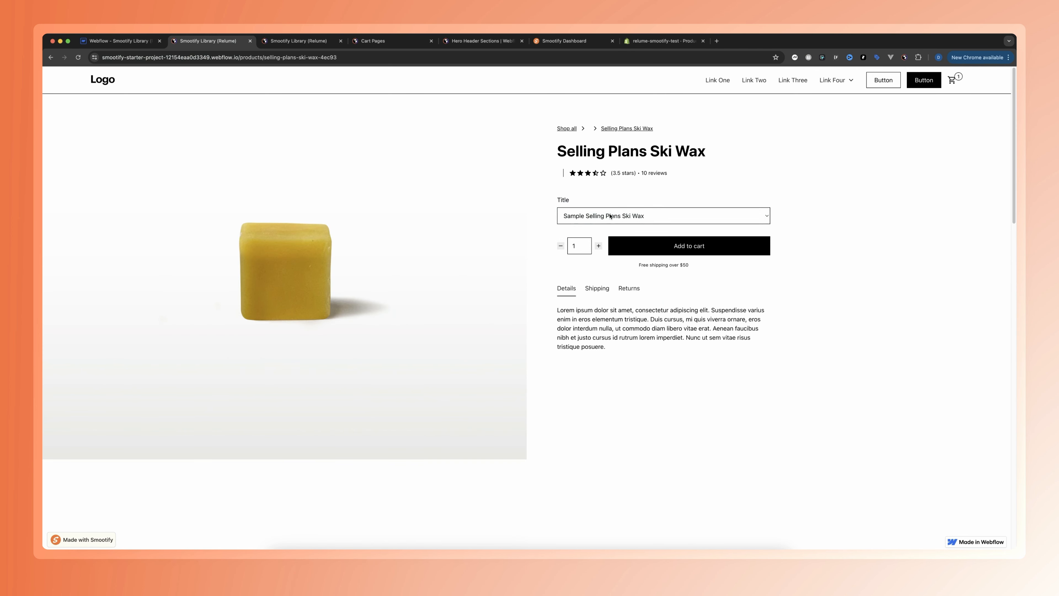
pyautogui.click(618, 216)
pyautogui.click(617, 206)
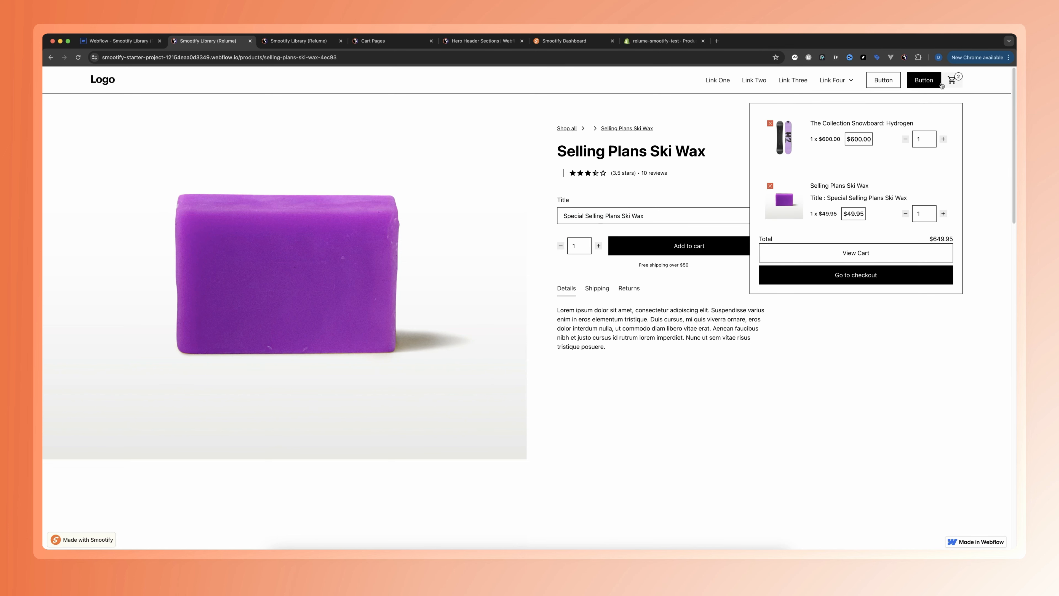
pyautogui.click(770, 124)
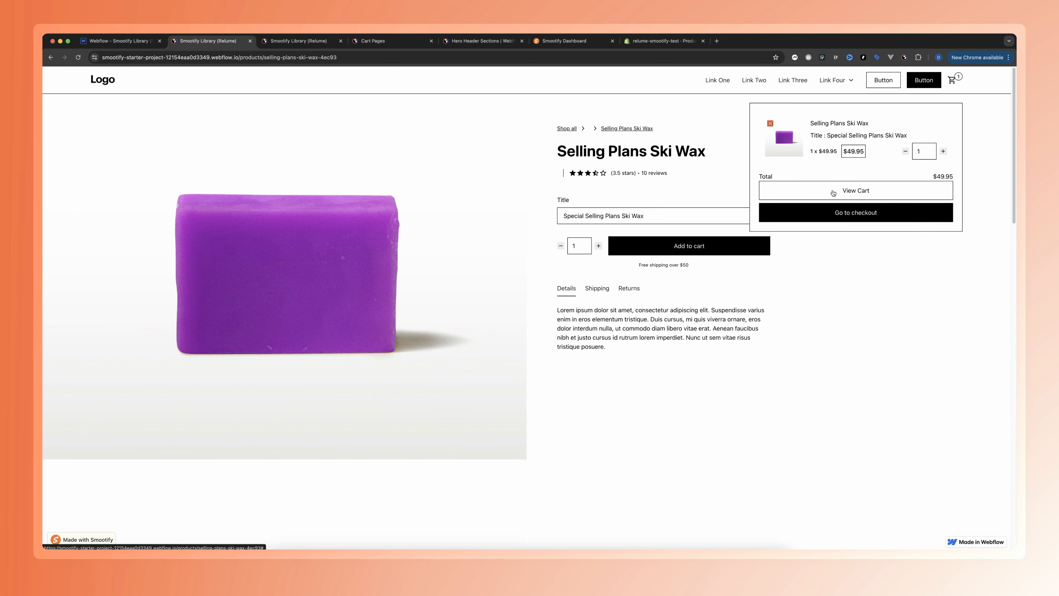
# Back in Webflow, link the View Cart button in the Nav component's mini cart dropdown to the Cart page
pyautogui.click(107, 38)
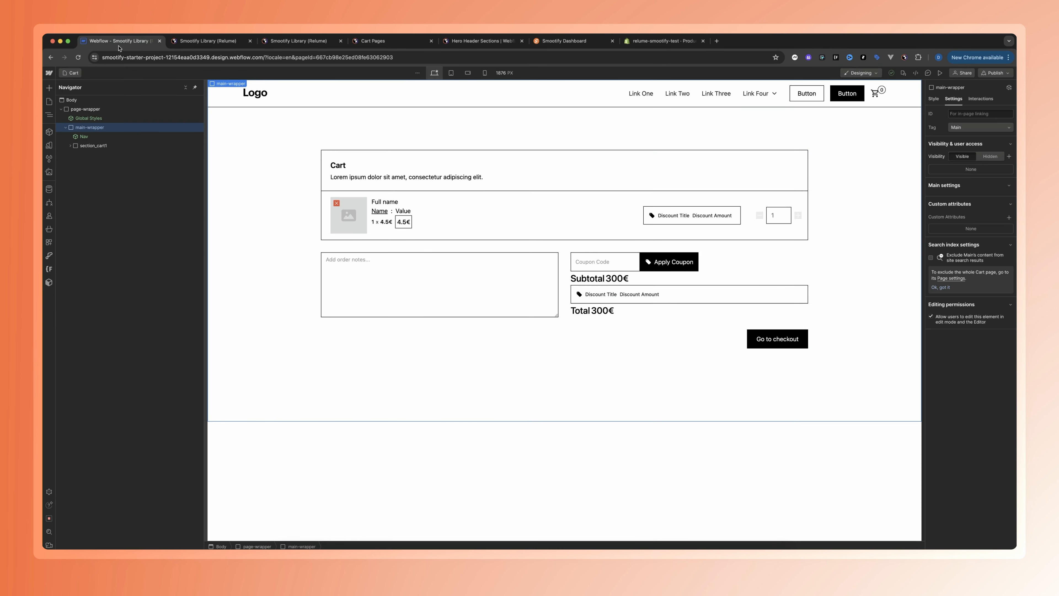
pyautogui.doubleClick(883, 91)
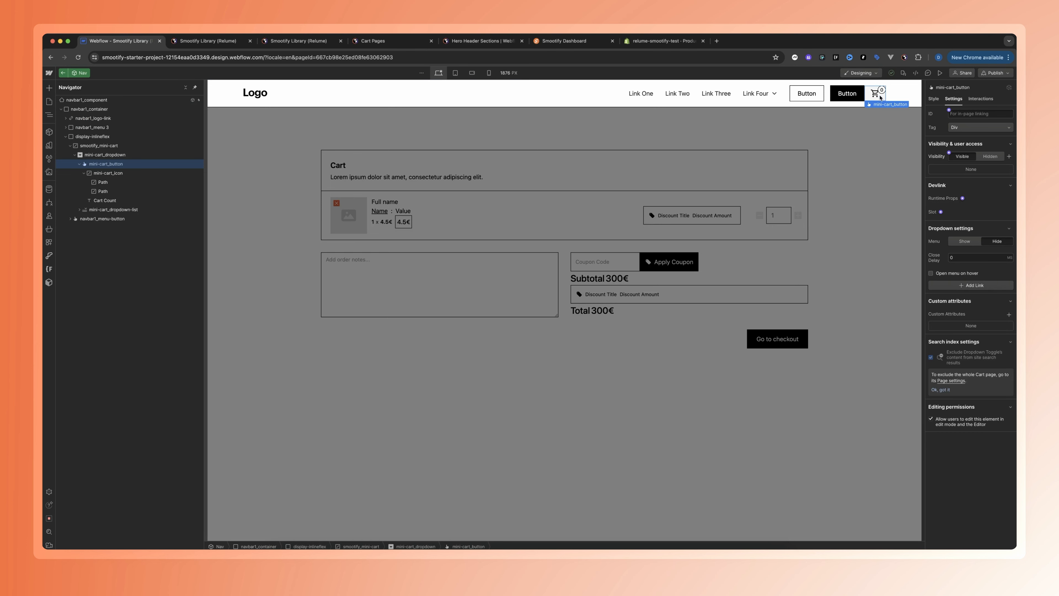
pyautogui.click(964, 241)
pyautogui.click(774, 213)
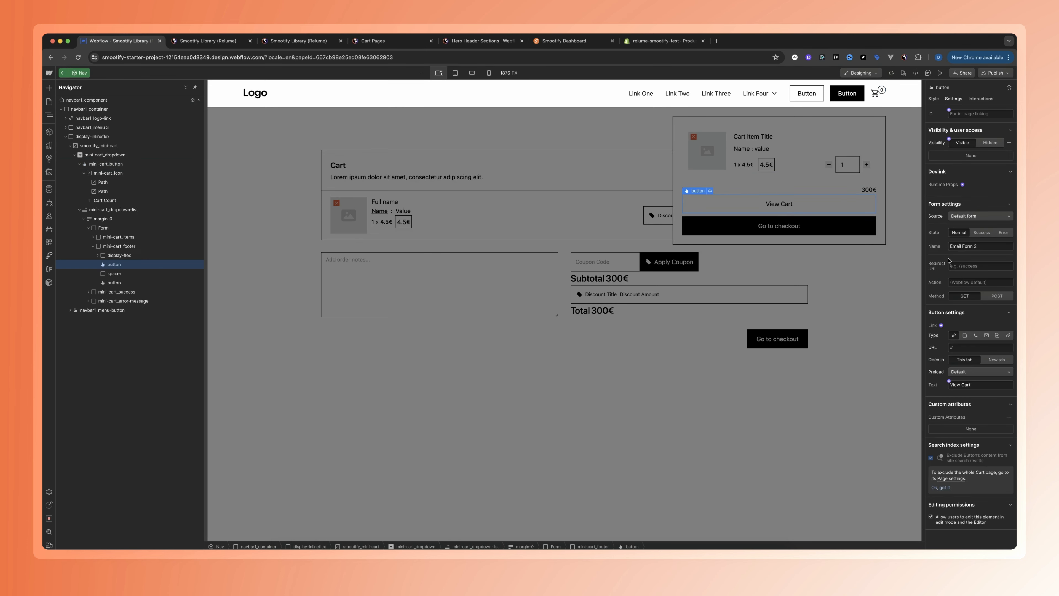
pyautogui.click(965, 336)
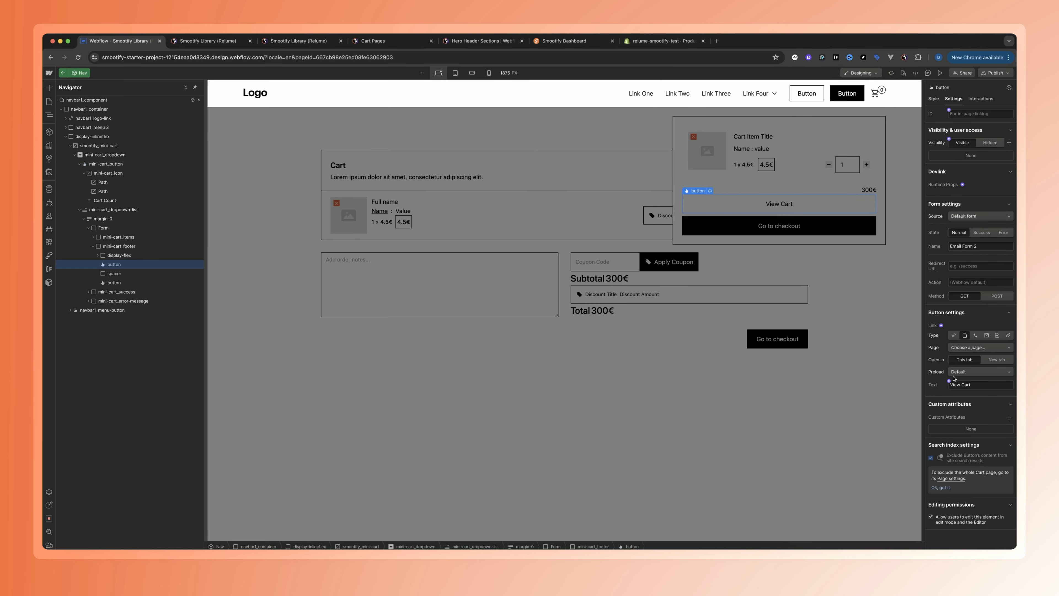
pyautogui.click(961, 349)
pyautogui.click(963, 367)
# Publish the site and follow View Cart in the live mini cart to the Cart page
pyautogui.click(995, 73)
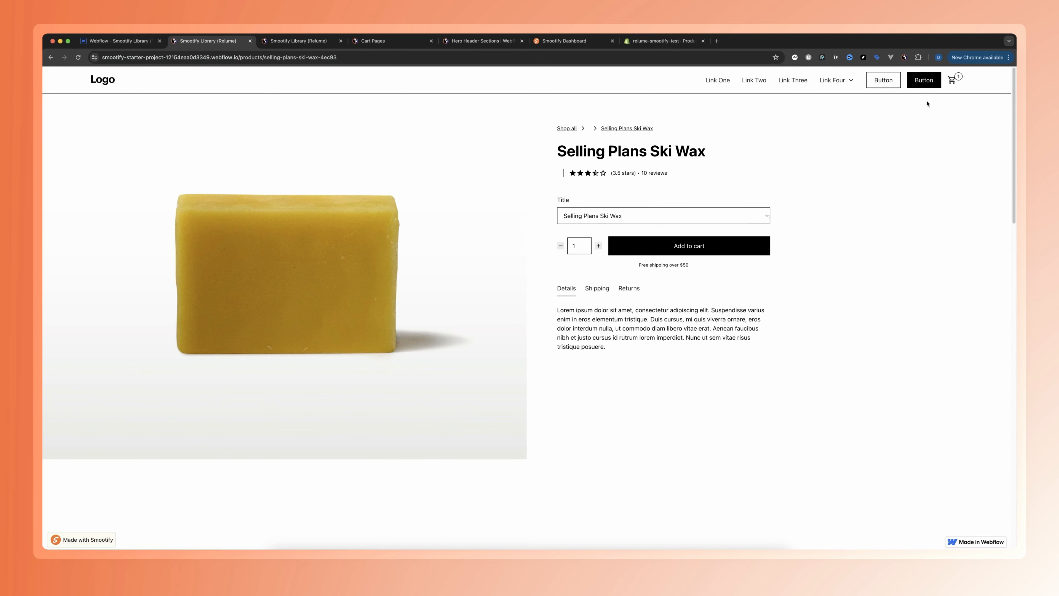
pyautogui.moveTo(952, 79)
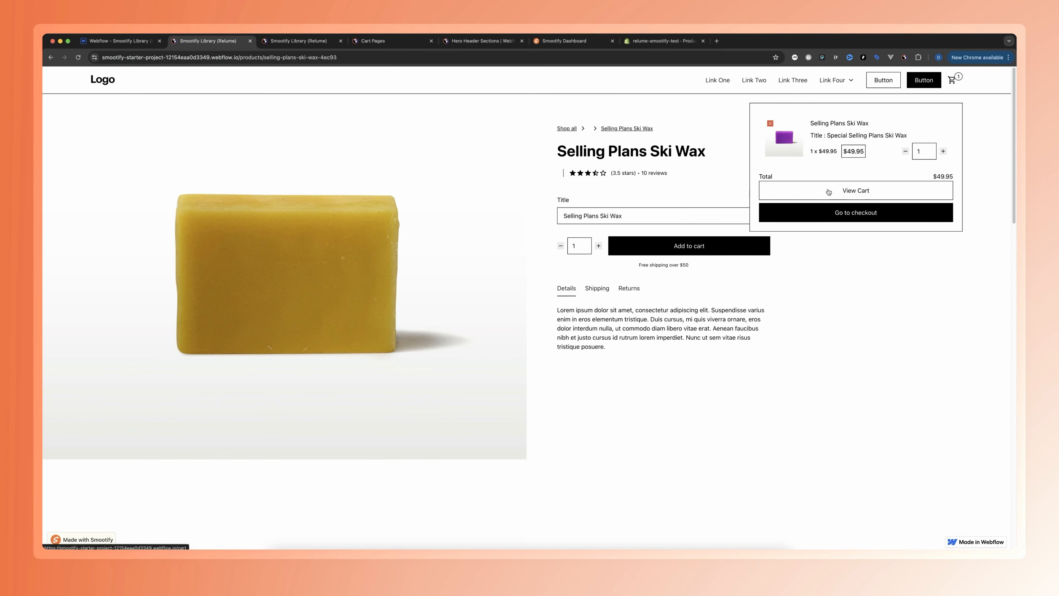
pyautogui.click(829, 191)
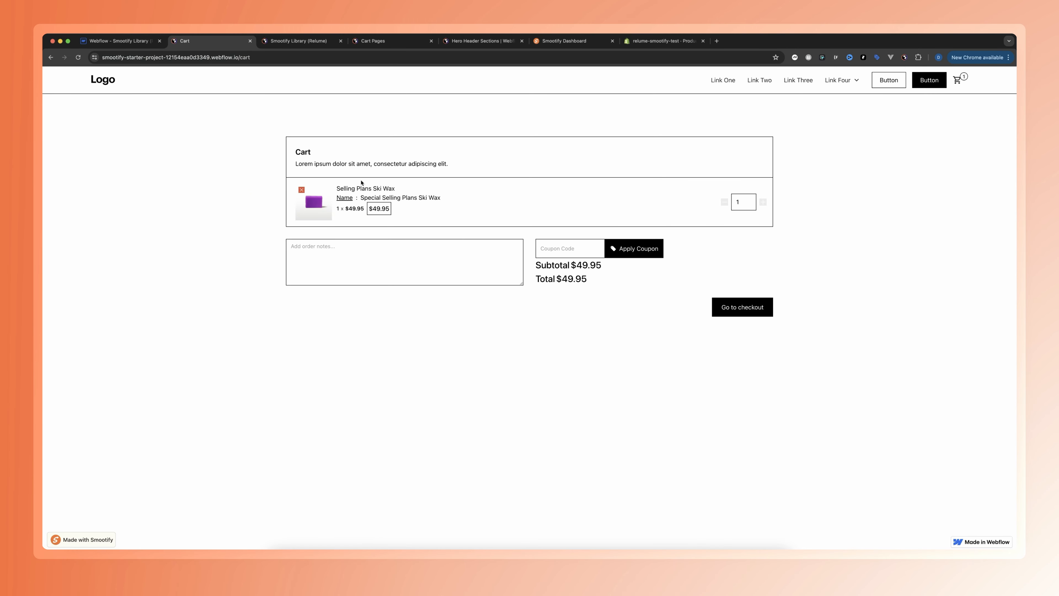